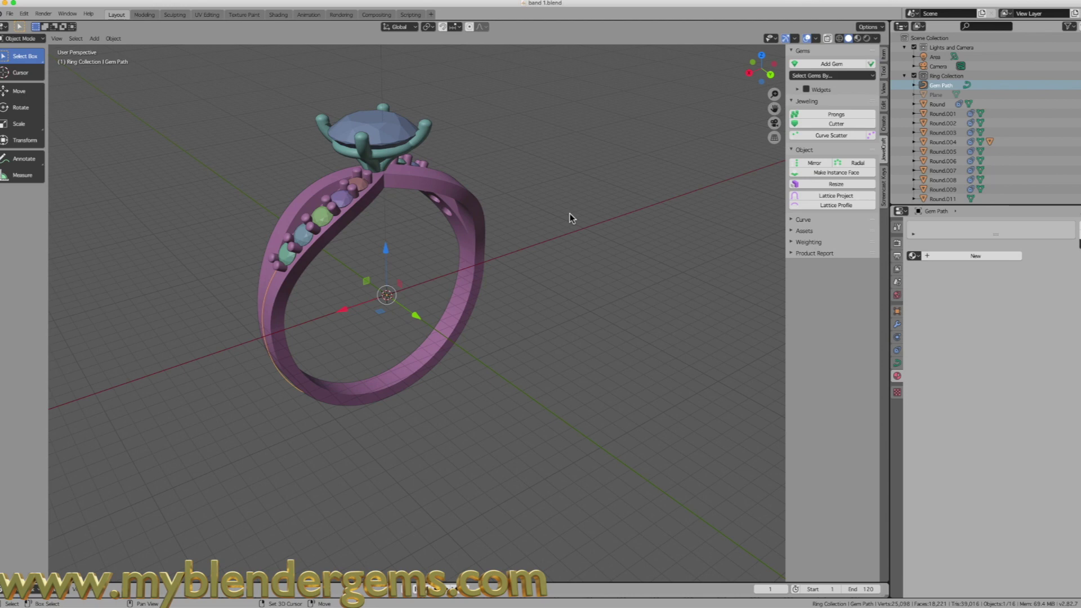
{"action": "left_click", "coordinate": [572, 217]}
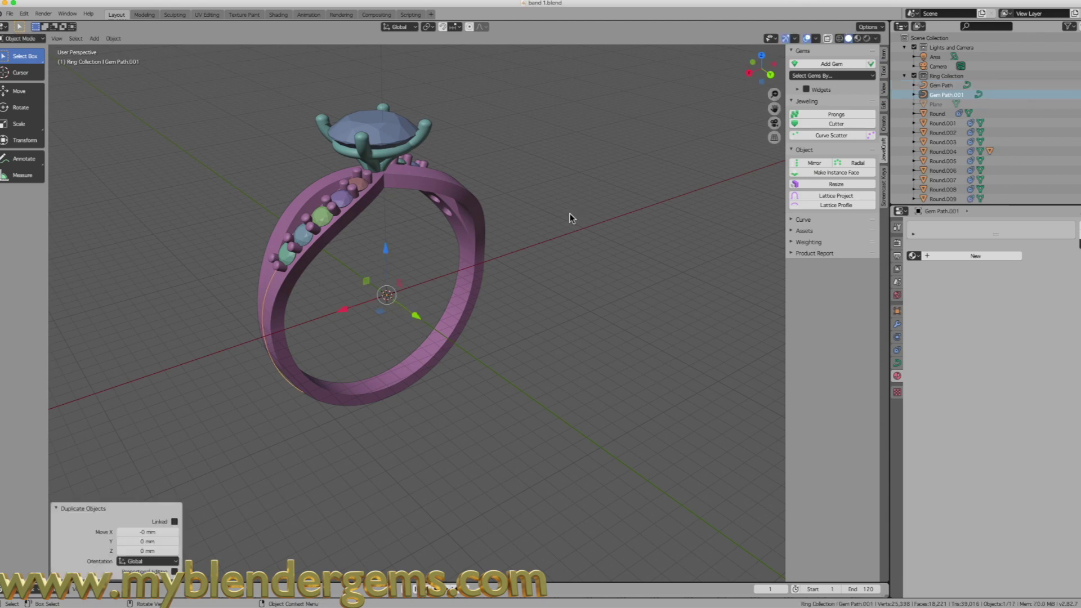
{"action": "left_click_drag", "start_coordinate": [416, 316], "coordinate": [475, 359]}
{"action": "middle_click_drag", "start_coordinate": [506, 213], "coordinate": [283, 304]}
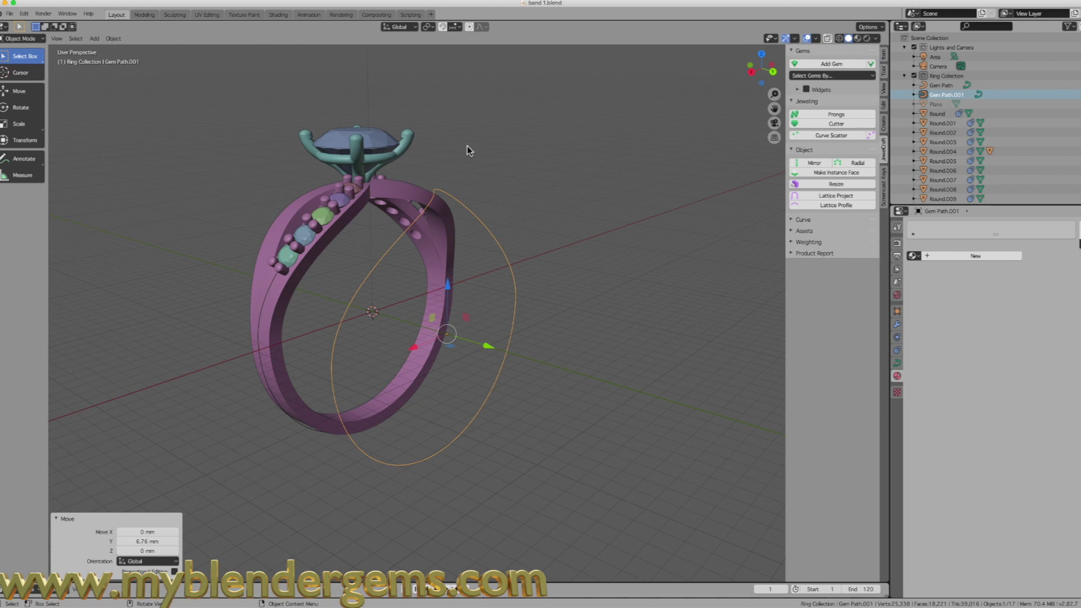
{"action": "key", "text": "ctrl+z"}
{"action": "key", "text": "ctrl+z"}
Add a single centred loop cut running around the side face of the ring band.
{"action": "left_click", "coordinate": [286, 295]}
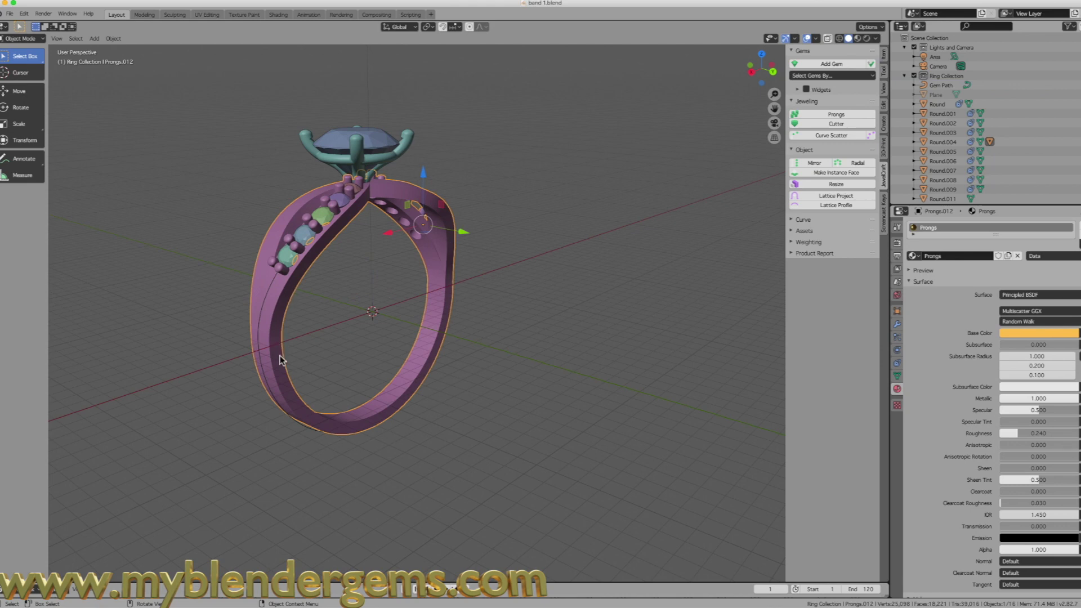
{"action": "key", "text": "Tab"}
{"action": "middle_click_drag", "start_coordinate": [362, 295], "coordinate": [360, 325]}
{"action": "scroll", "coordinate": [346, 321], "scroll_direction": "up", "scroll_amount": 4}
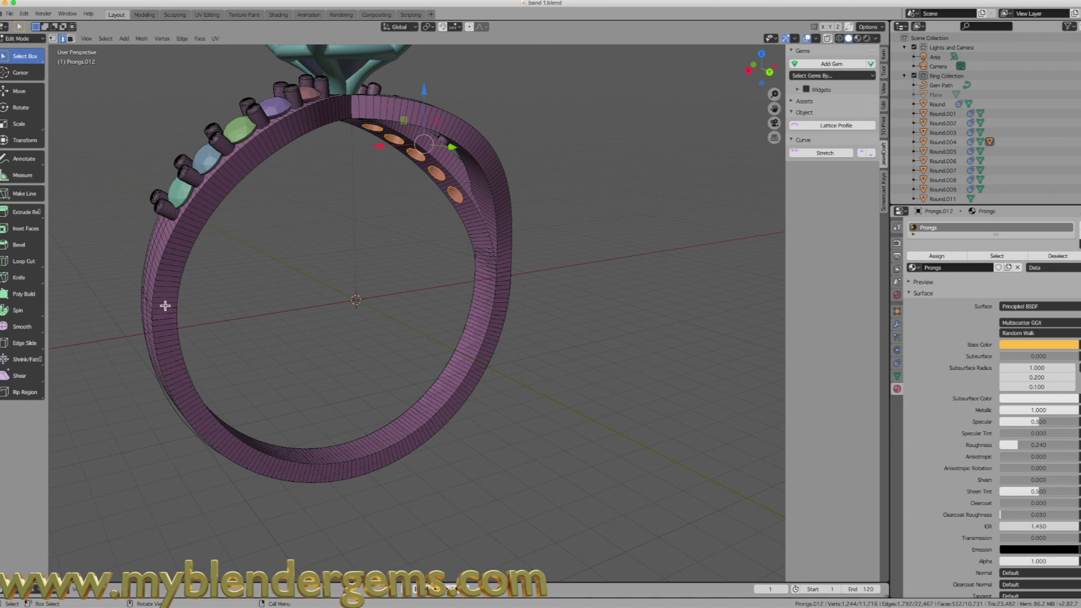
{"action": "key", "text": "ctrl+r"}
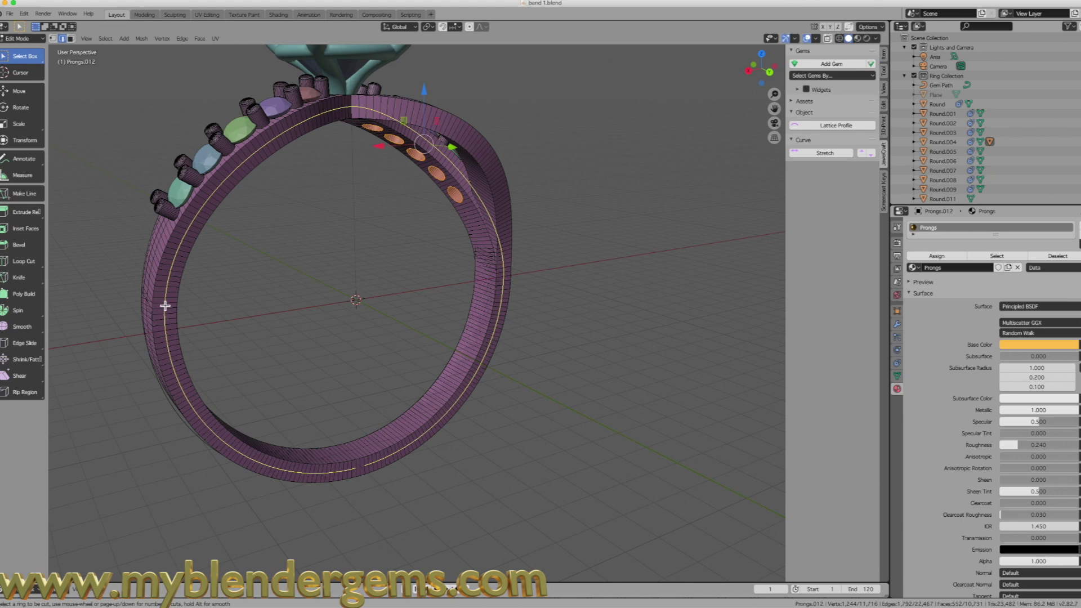
{"action": "left_click", "coordinate": [165, 305]}
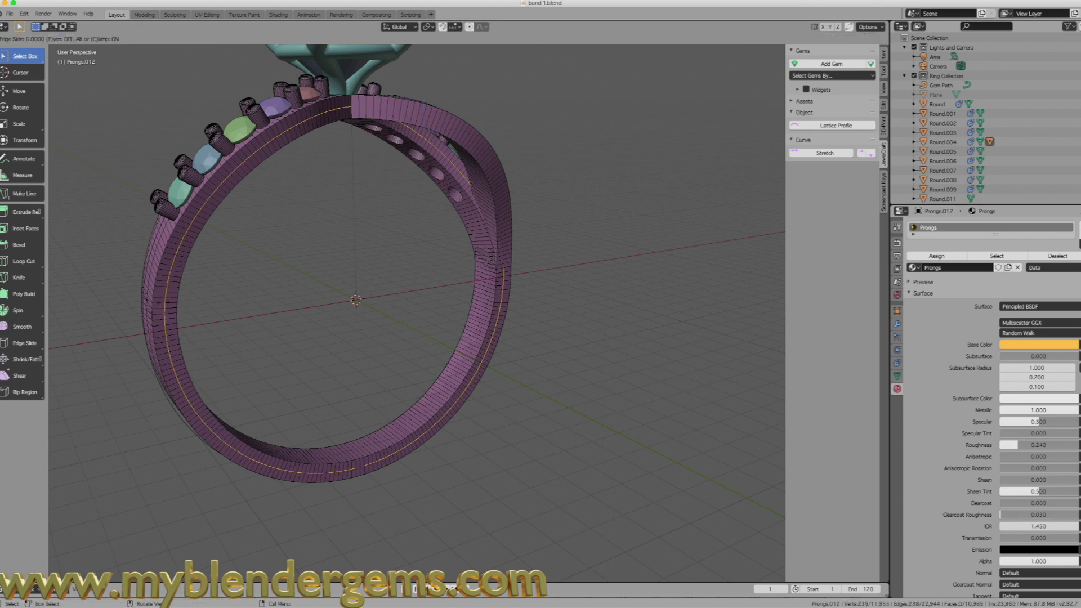
{"action": "left_click", "coordinate": [165, 306]}
Separate the selected edge loop from the ring band into its own object and return to Object Mode.
{"action": "middle_click_drag", "start_coordinate": [334, 200], "coordinate": [309, 207]}
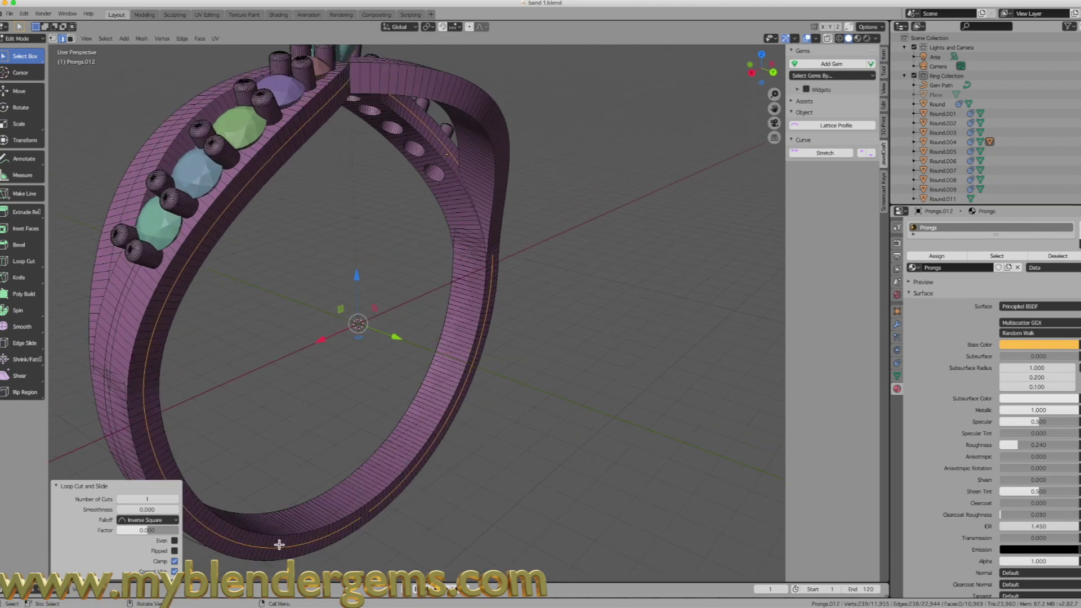
{"action": "middle_click_drag", "start_coordinate": [397, 341], "coordinate": [363, 341]}
{"action": "middle_click_drag", "start_coordinate": [372, 208], "coordinate": [319, 220]}
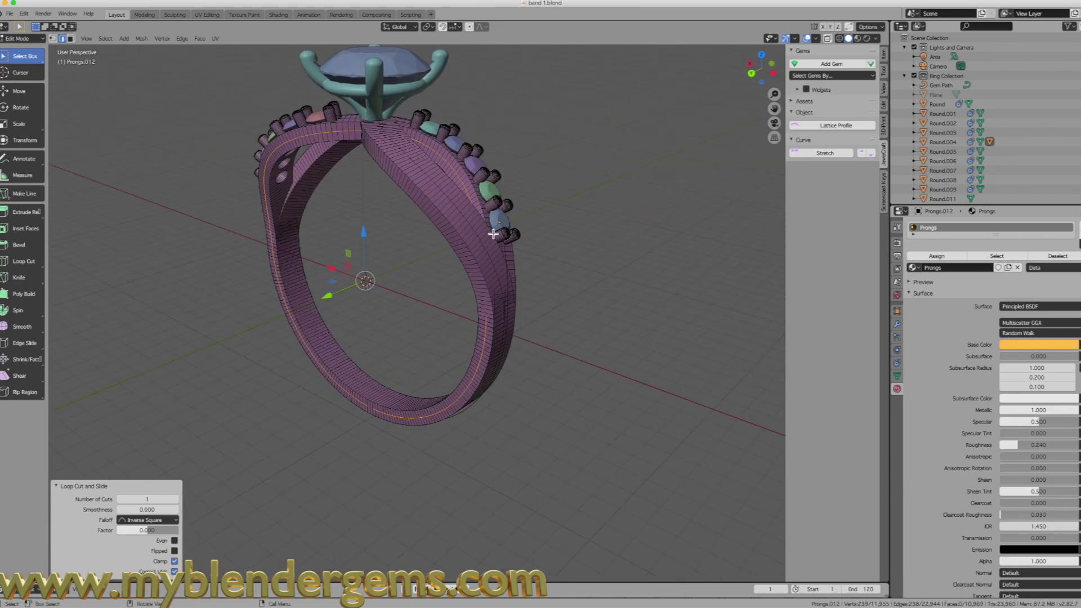
{"action": "middle_click_drag", "start_coordinate": [398, 277], "coordinate": [469, 274]}
{"action": "middle_click_drag", "start_coordinate": [364, 203], "coordinate": [362, 203]}
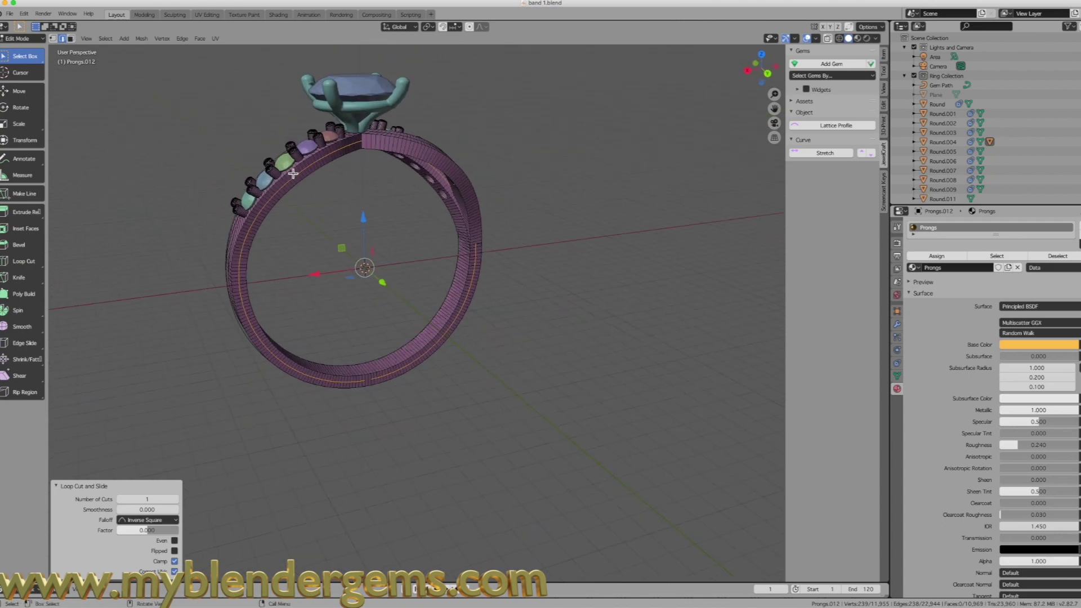
{"action": "key", "text": "p"}
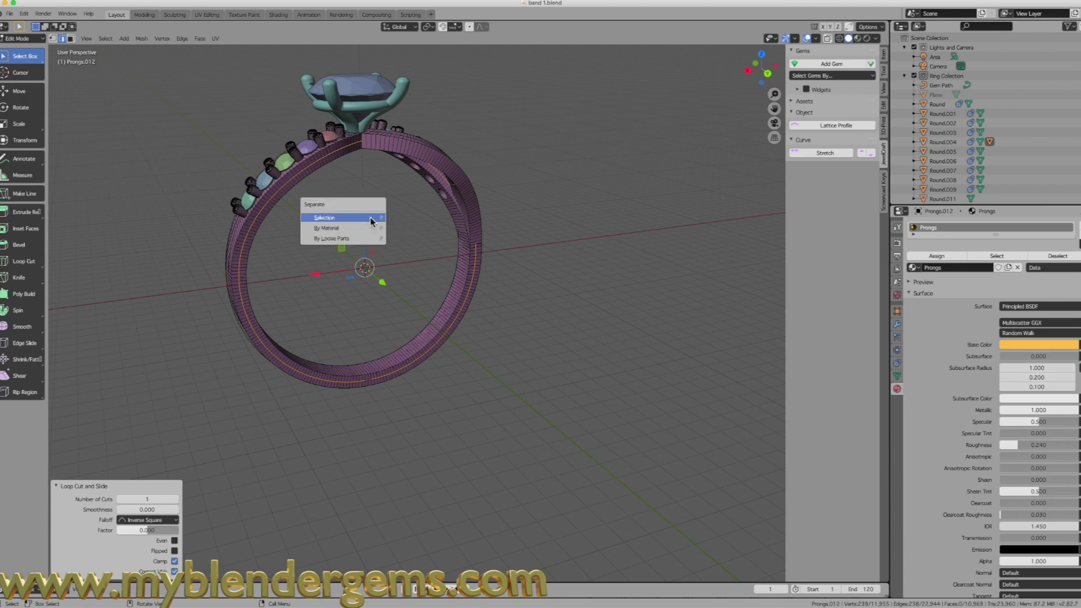
{"action": "left_click", "coordinate": [331, 221]}
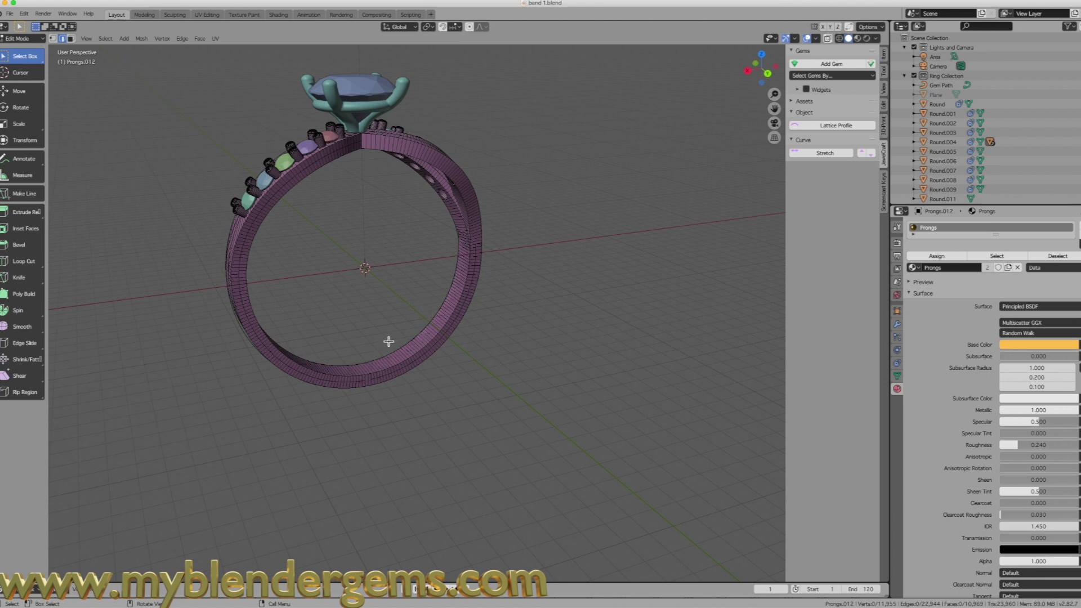
{"action": "key", "text": "Tab"}
Move the separated edge loop about 6 mm along Y off the band and clear its parent, keeping the transformation.
{"action": "left_click", "coordinate": [328, 383]}
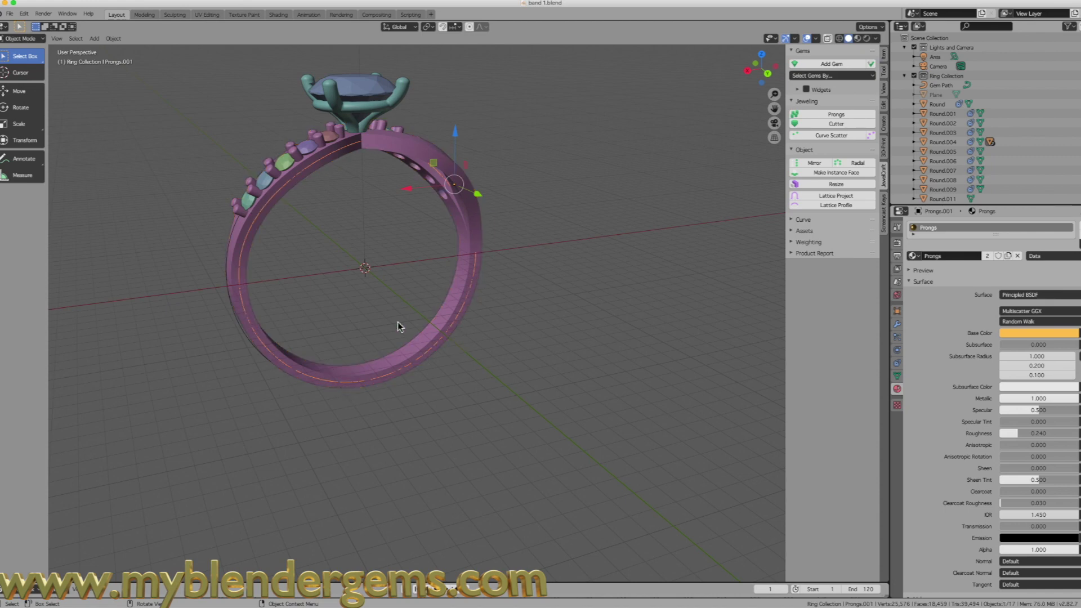
{"action": "left_click_drag", "start_coordinate": [477, 194], "coordinate": [518, 216]}
{"action": "middle_click_drag", "start_coordinate": [424, 221], "coordinate": [427, 204]}
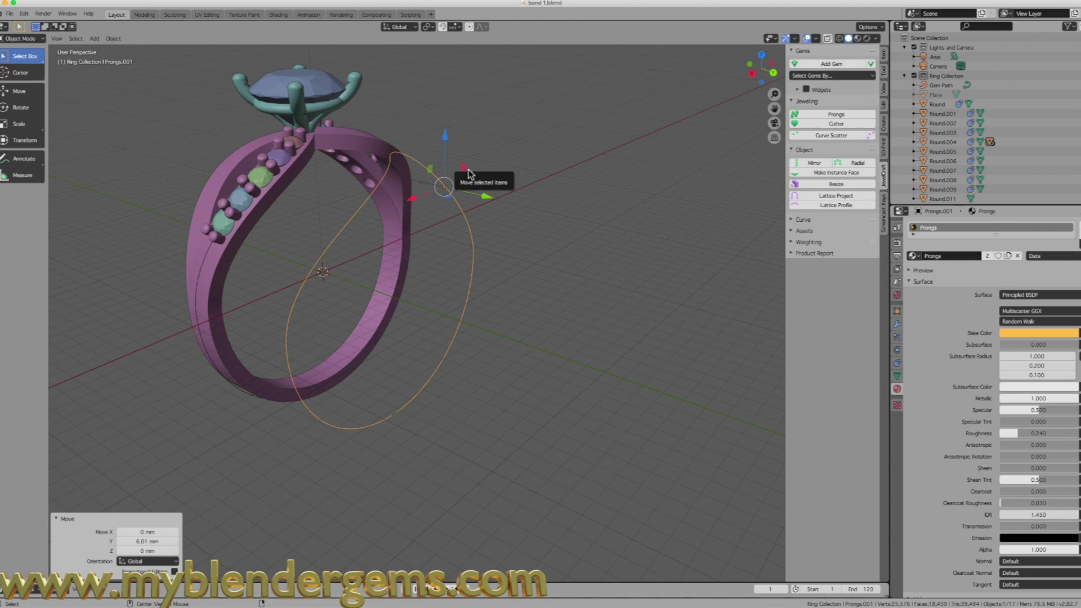
{"action": "key", "text": "alt+p"}
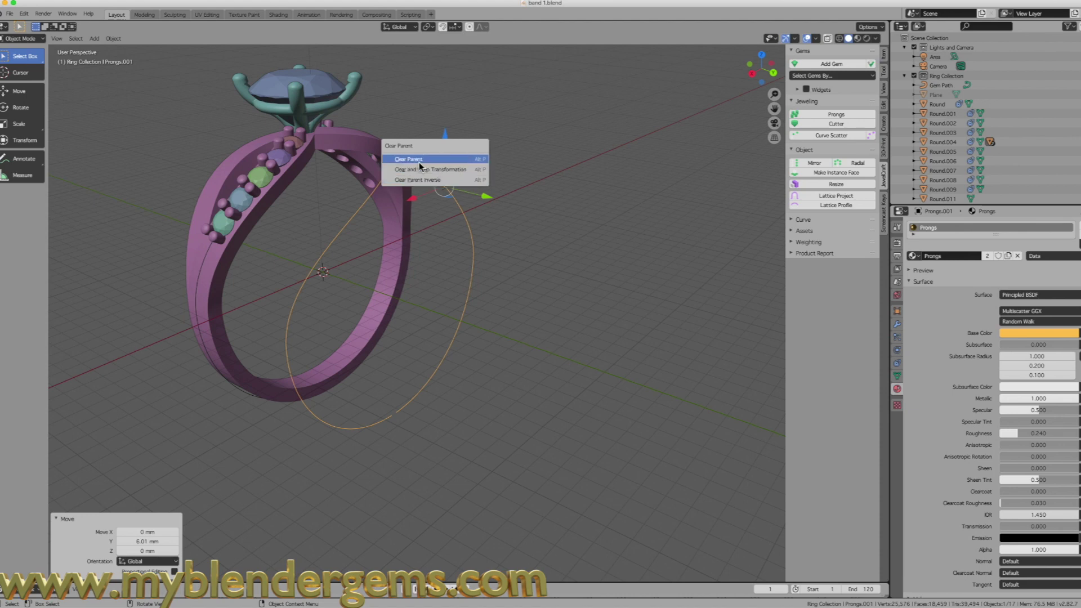
{"action": "left_click", "coordinate": [439, 170]}
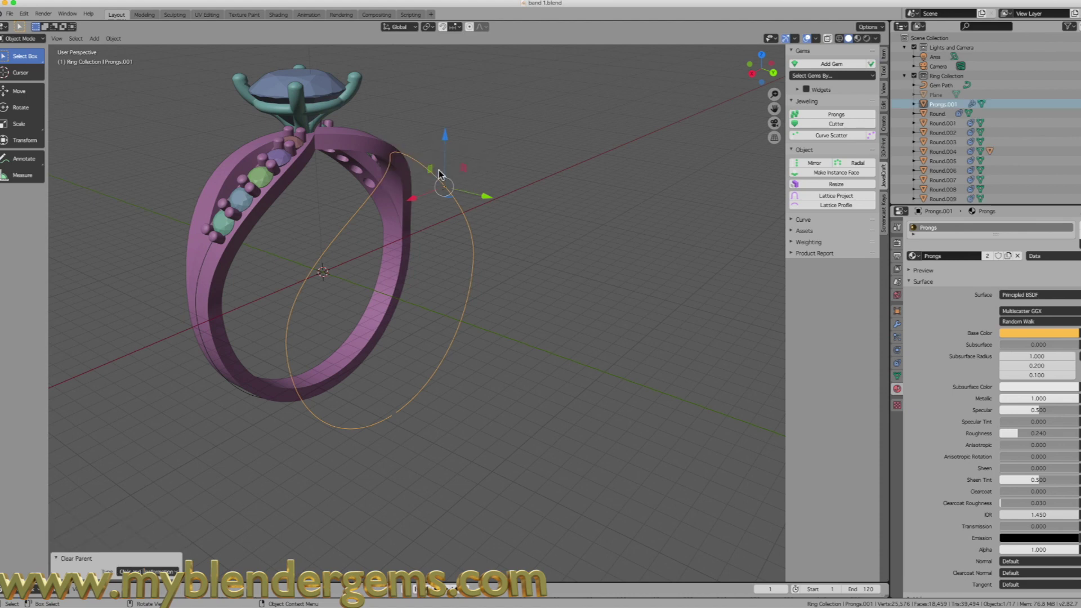
Move the edge loop back about 5.8 mm onto the band along Y, and then out about 8.8 mm.
{"action": "middle_click_drag", "start_coordinate": [458, 262], "coordinate": [410, 280]}
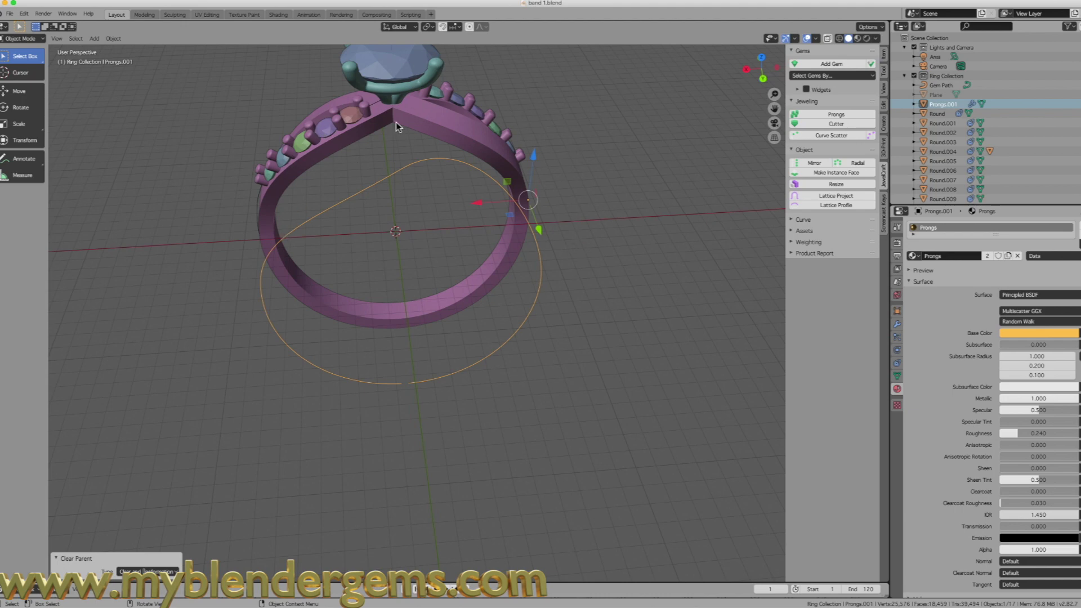
{"action": "middle_click_drag", "start_coordinate": [481, 248], "coordinate": [544, 223]}
{"action": "left_click_drag", "start_coordinate": [475, 201], "coordinate": [410, 191]}
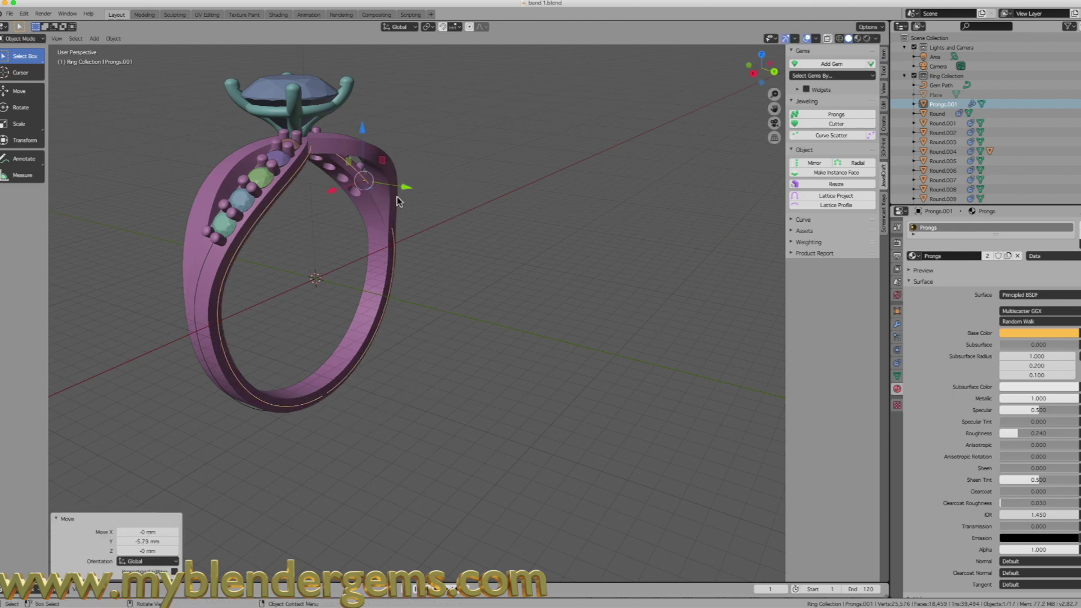
{"action": "left_click_drag", "start_coordinate": [405, 185], "coordinate": [495, 237]}
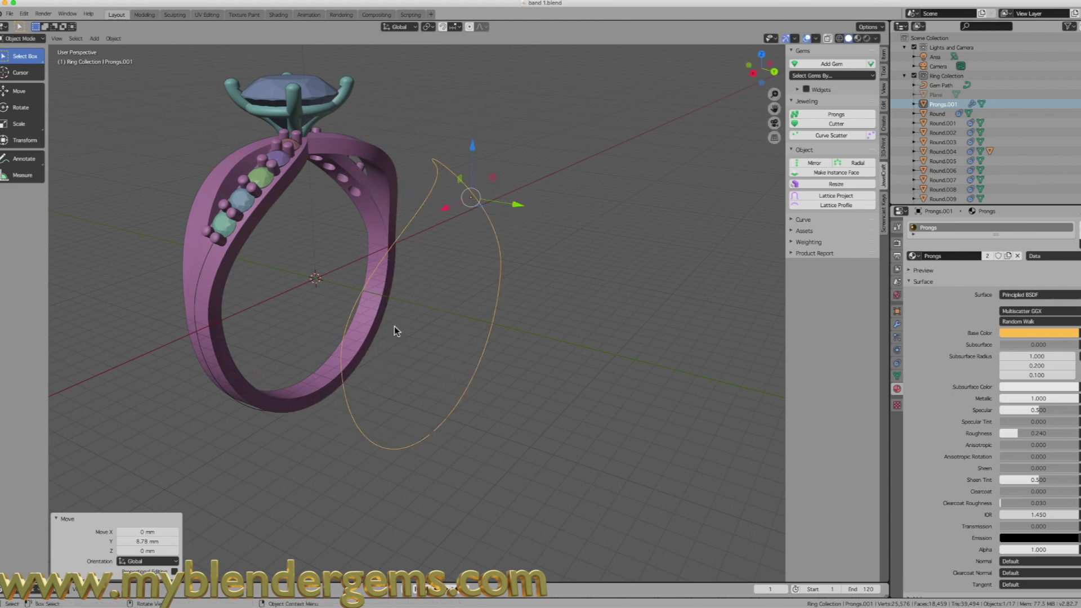
Enable the Screencast Keys display and show the edge loop's transform properties in back orthographic view.
{"action": "key", "text": "KP_1"}
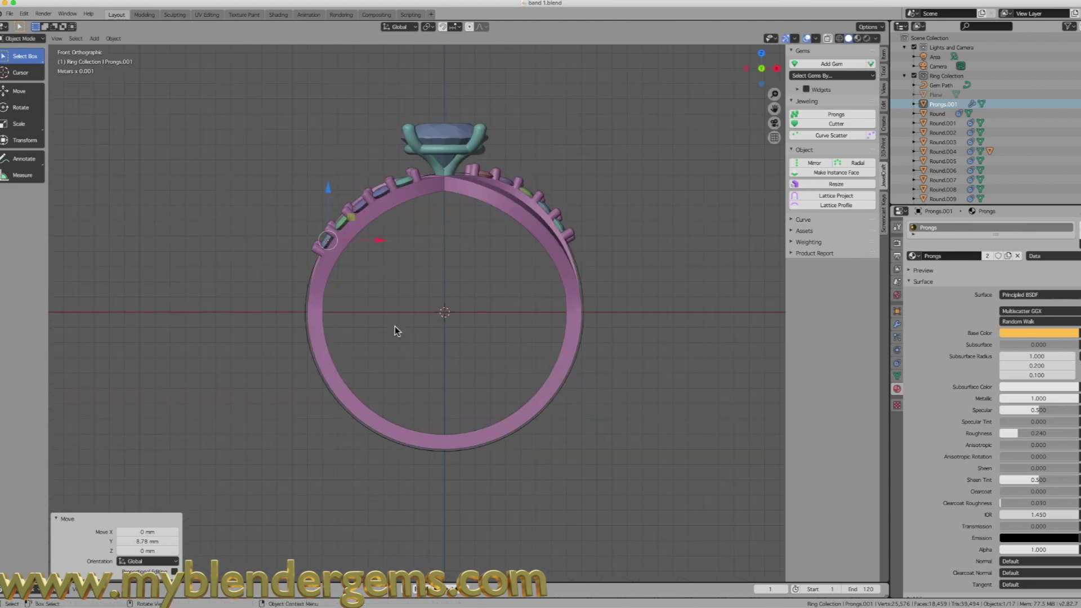
{"action": "key", "text": "ctrl+KP_1"}
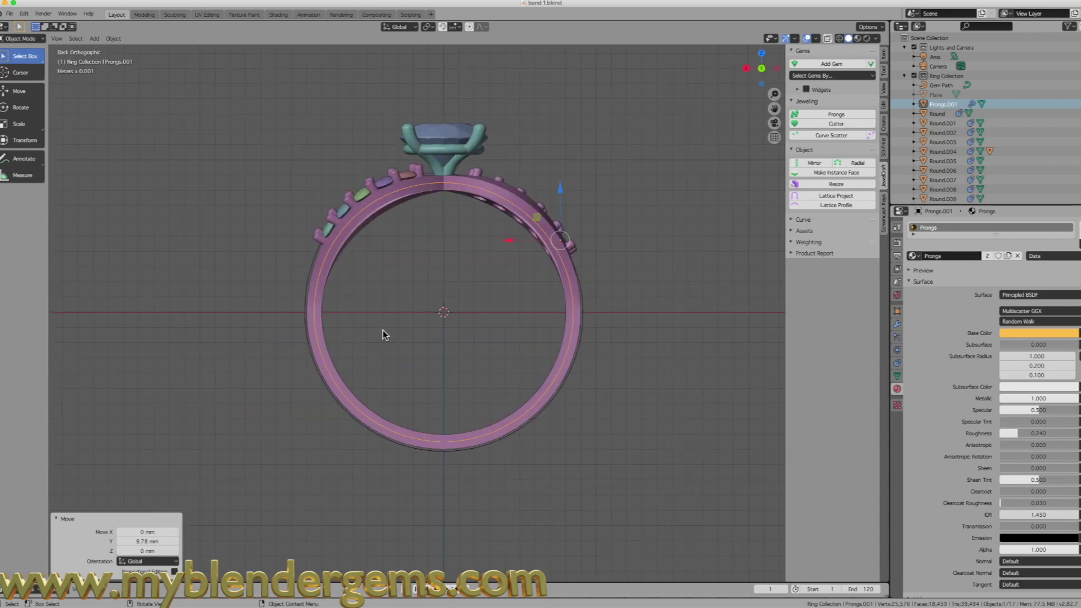
{"action": "left_click", "coordinate": [884, 213]}
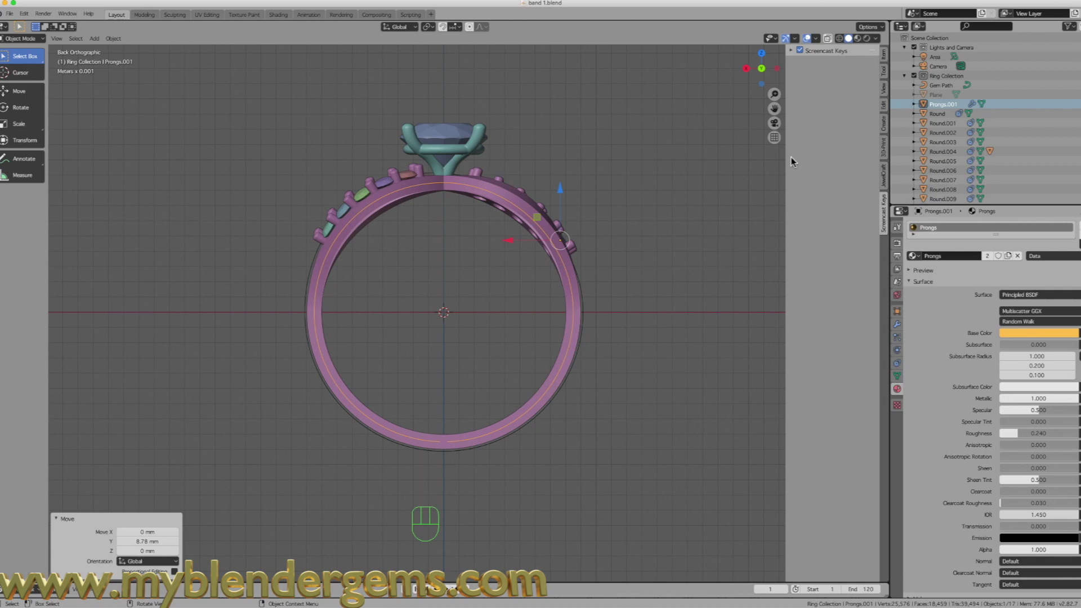
{"action": "left_click", "coordinate": [884, 55]}
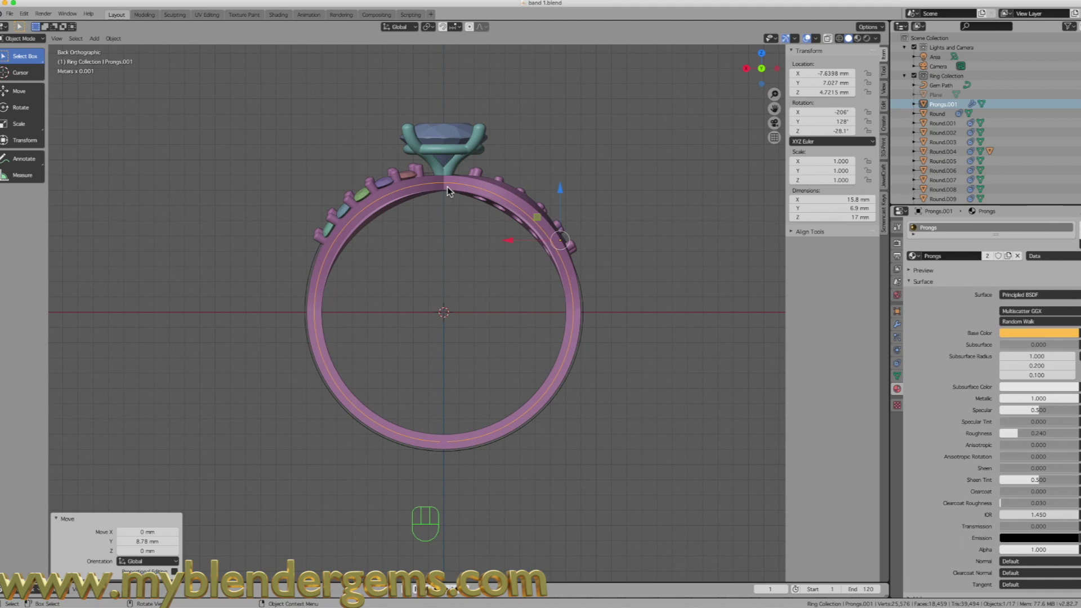
Join the two loose vertices at the bottom centre of the separated loop with an edge, working in vertex select mode.
{"action": "key", "text": "Tab"}
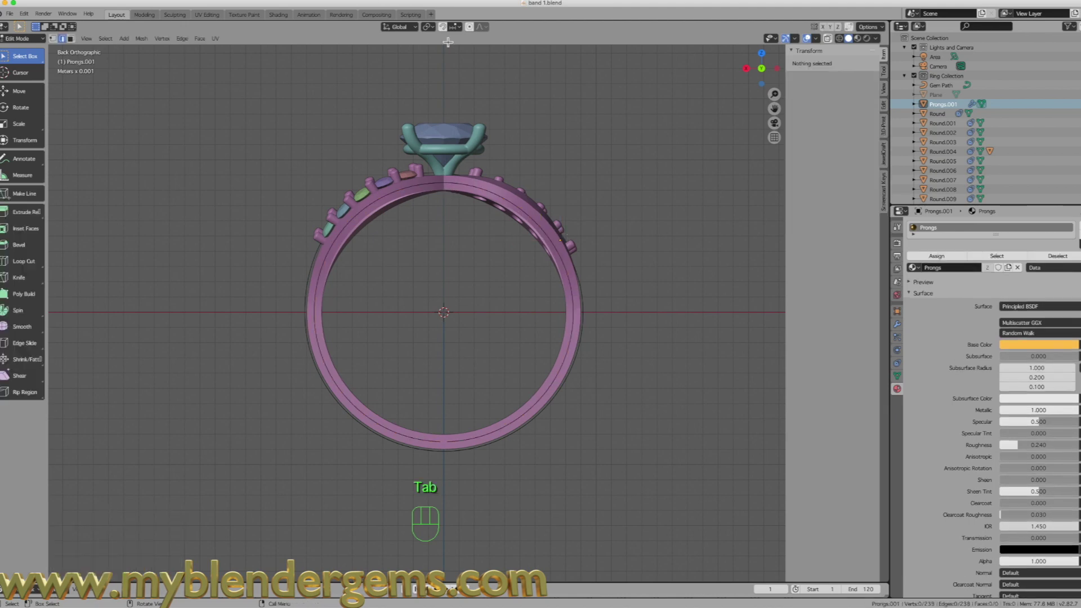
{"action": "left_click", "coordinate": [52, 39]}
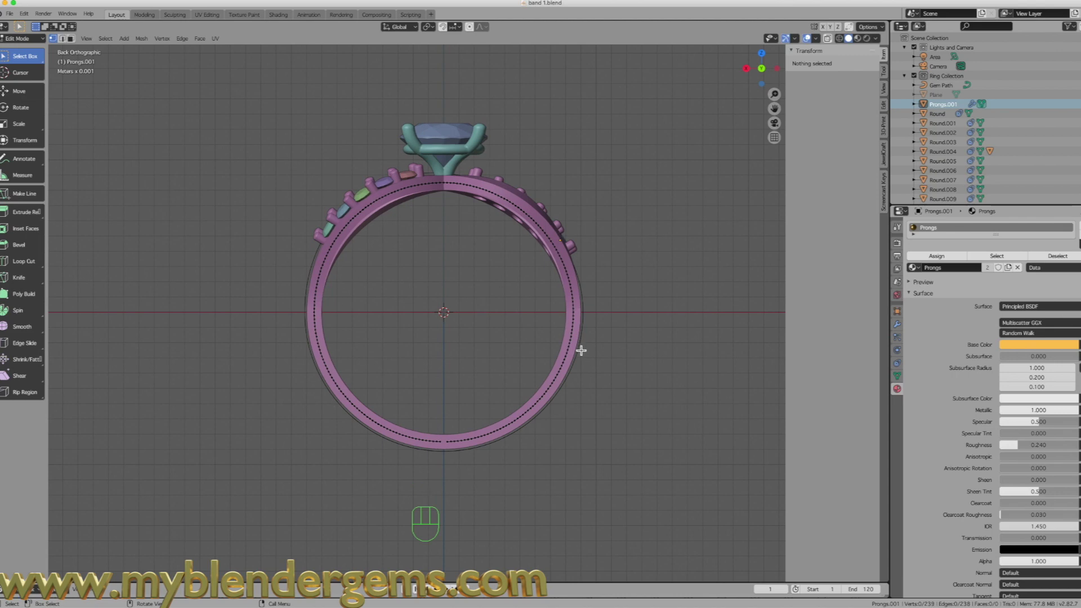
{"action": "scroll", "coordinate": [465, 175], "scroll_direction": "up", "scroll_amount": 1}
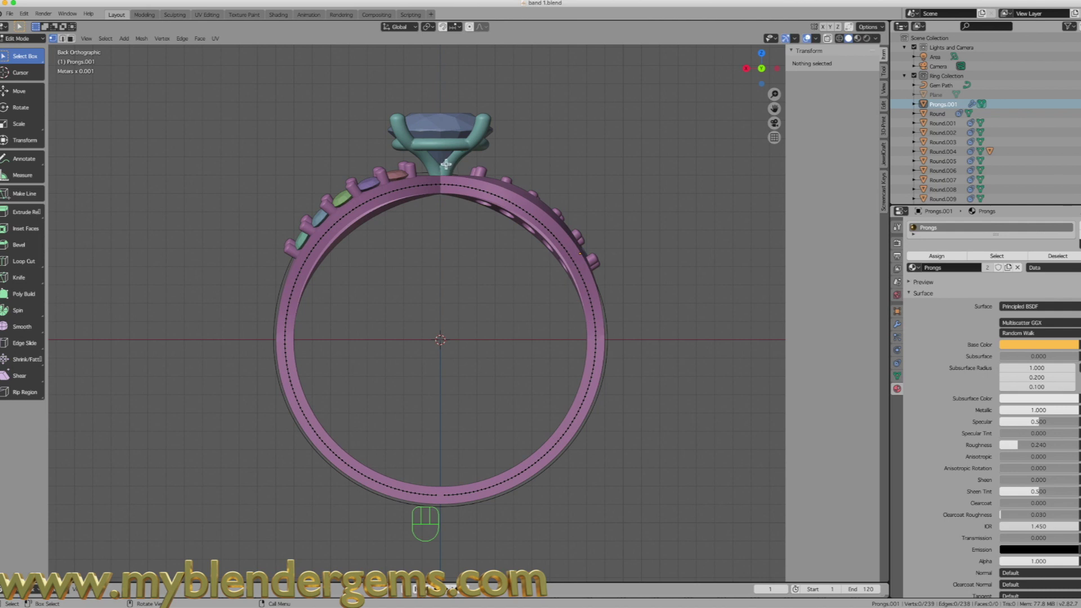
{"action": "left_click_drag", "start_coordinate": [445, 181], "coordinate": [611, 514]}
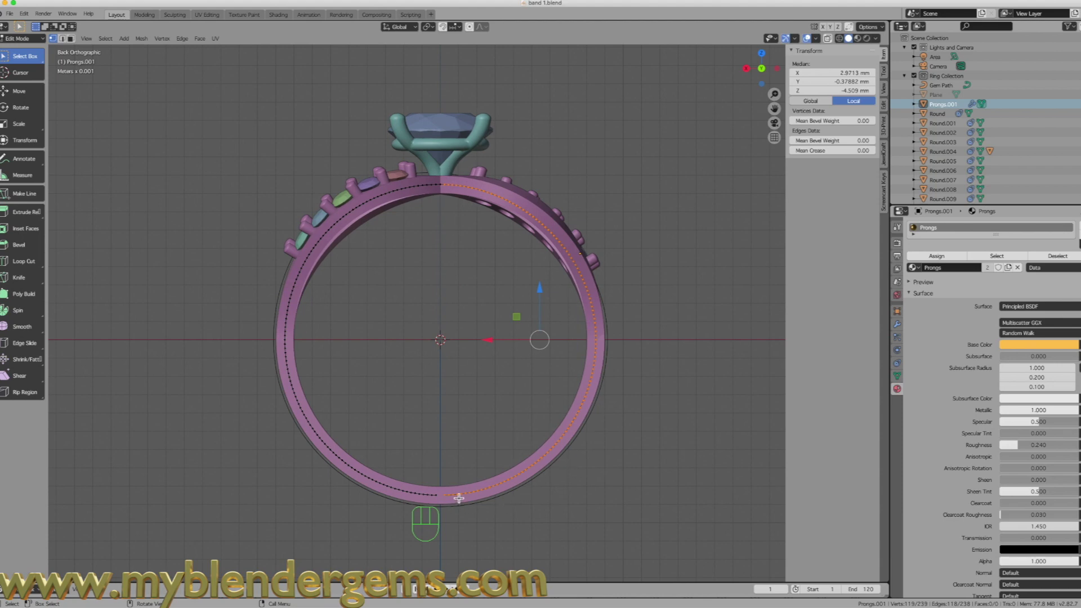
{"action": "key", "text": "Tab"}
{"action": "key", "text": "Tab"}
{"action": "left_click_drag", "start_coordinate": [437, 494], "coordinate": [449, 475]}
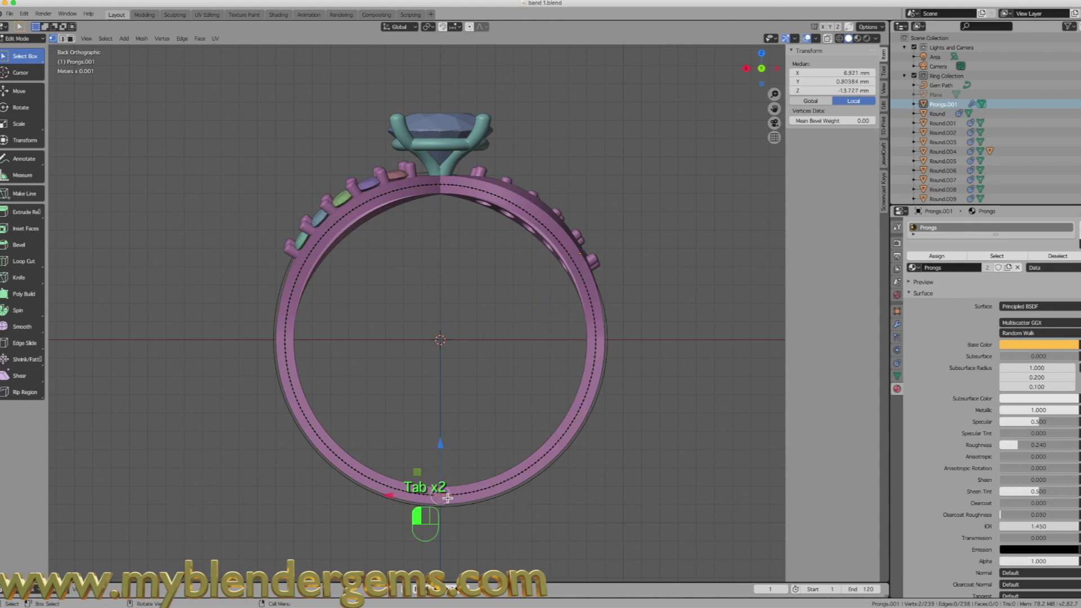
{"action": "scroll", "coordinate": [467, 535], "scroll_direction": "up", "scroll_amount": 3}
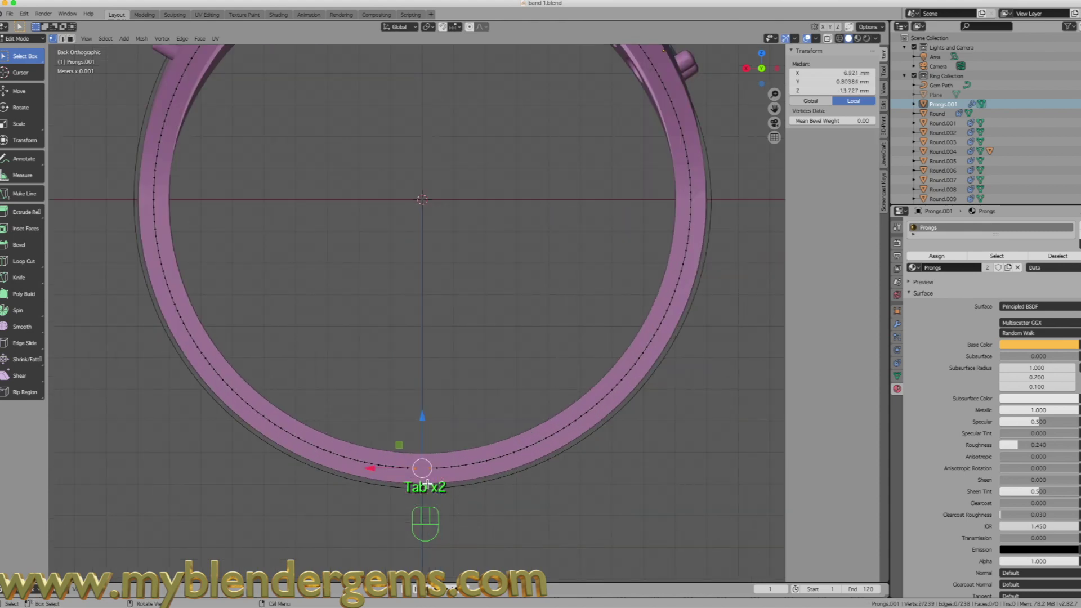
{"action": "key", "text": "f"}
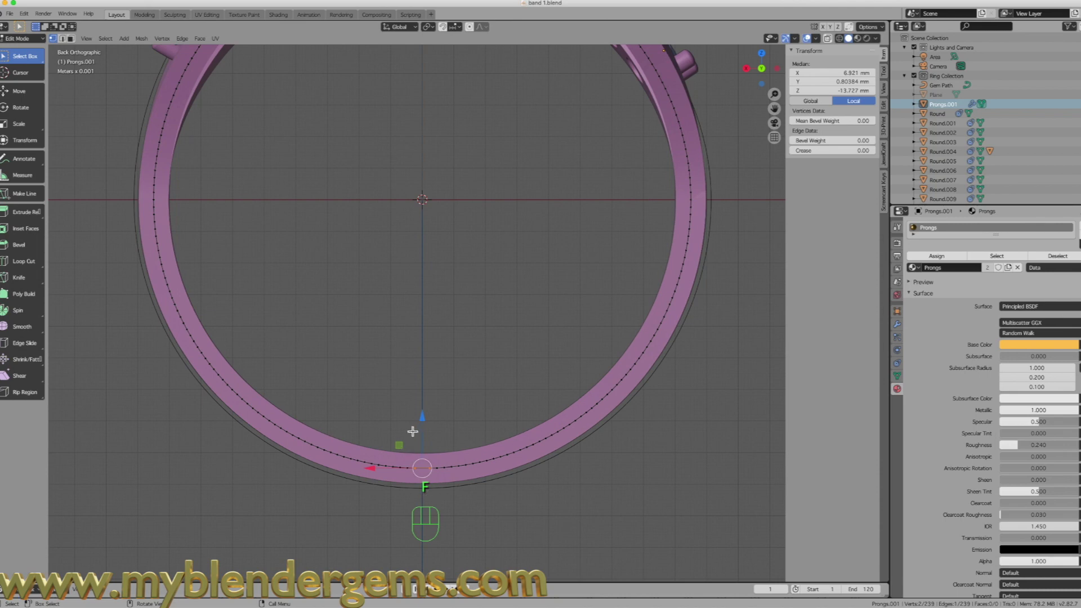
Delete the vertices of the loop's right half as seen from the back, keeping the centre vertices.
{"action": "scroll", "coordinate": [422, 450], "scroll_direction": "down", "scroll_amount": 3}
{"action": "left_click", "coordinate": [430, 438]}
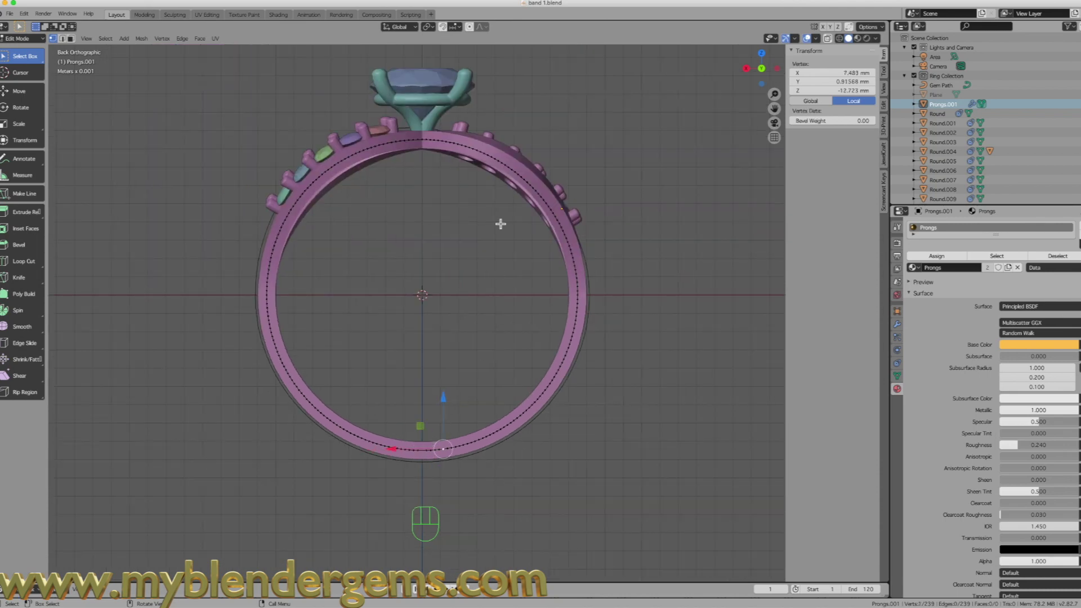
{"action": "left_click_drag", "start_coordinate": [425, 133], "coordinate": [635, 476]}
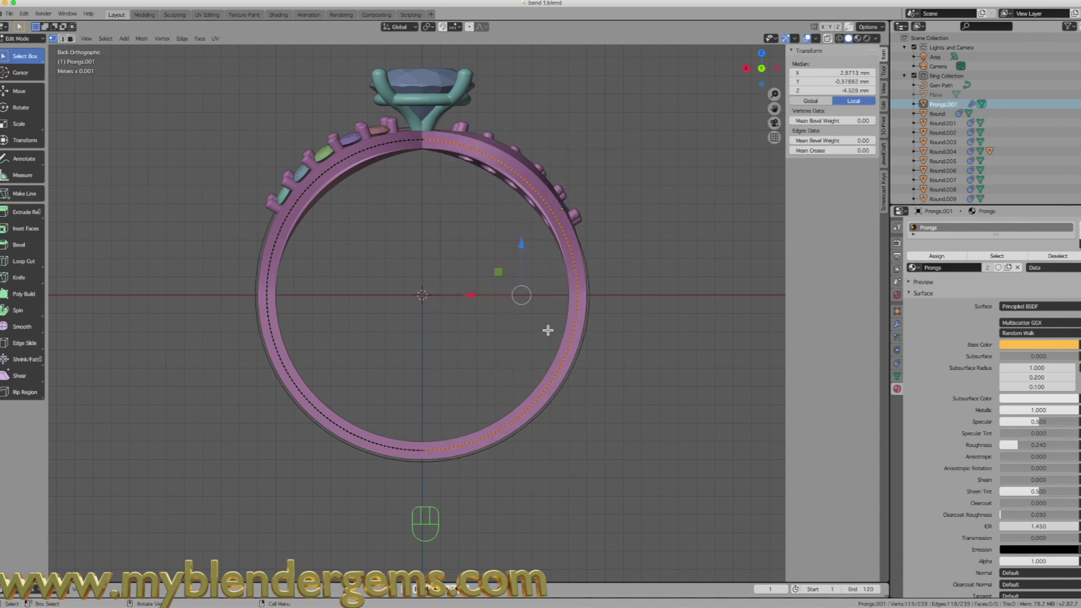
{"action": "key", "text": "x"}
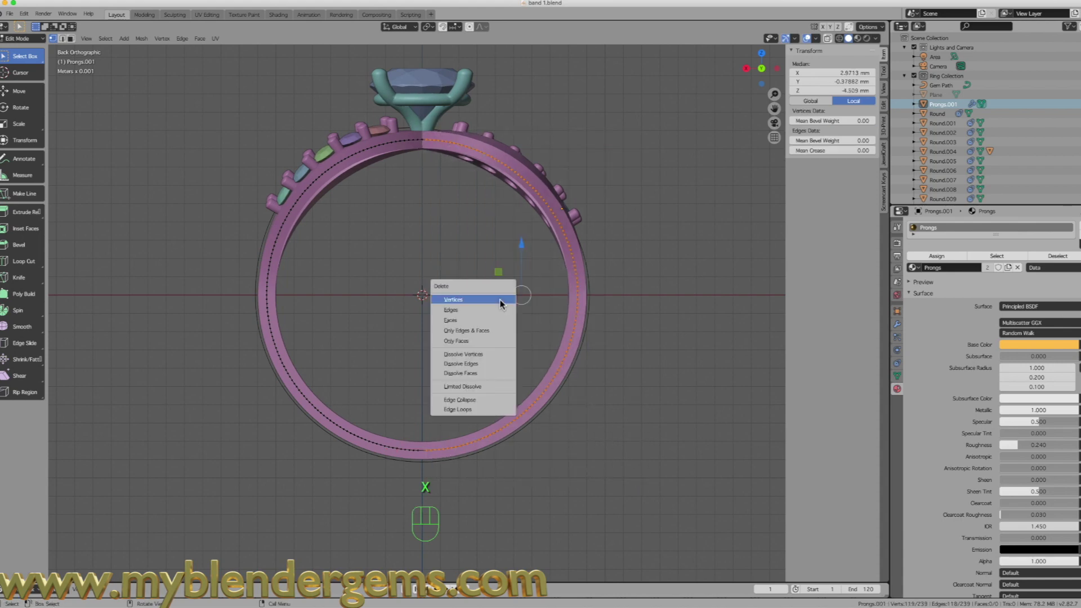
{"action": "left_click", "coordinate": [466, 300]}
Return to object mode and apply all transforms to the remaining half loop.
{"action": "middle_click_drag", "start_coordinate": [422, 156], "coordinate": [514, 120]}
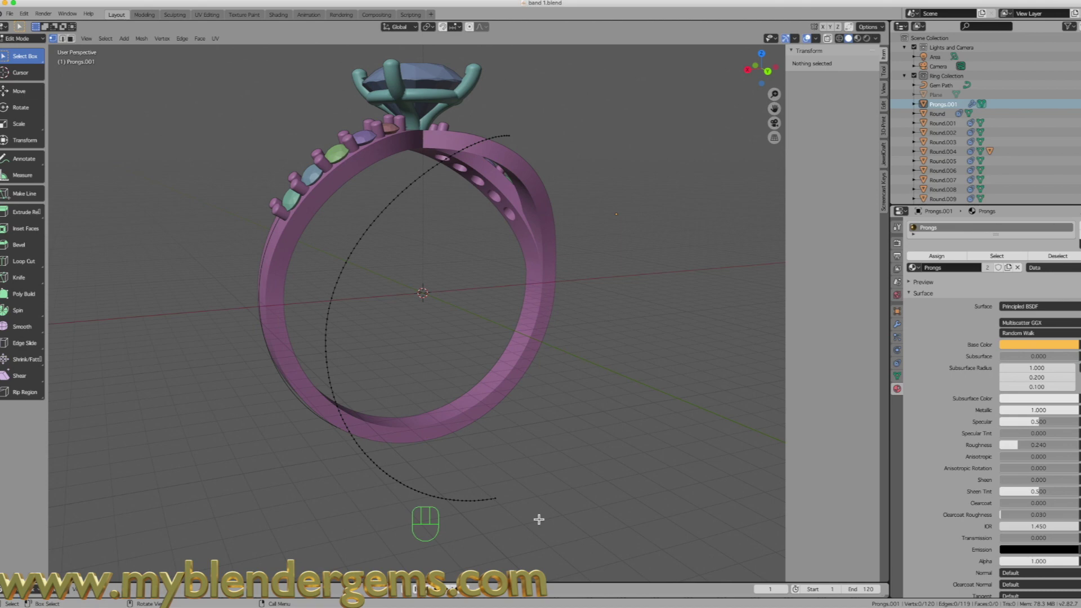
{"action": "middle_click_drag", "start_coordinate": [415, 205], "coordinate": [438, 184]}
{"action": "middle_click_drag", "start_coordinate": [353, 292], "coordinate": [372, 282]}
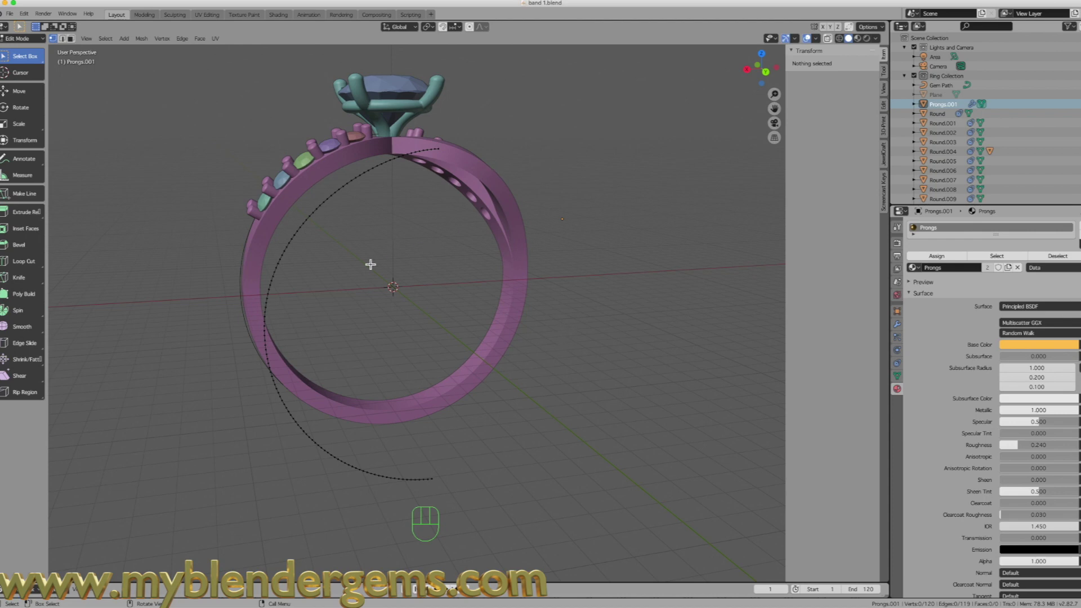
{"action": "middle_click_drag", "start_coordinate": [429, 326], "coordinate": [400, 243]}
{"action": "key", "text": "Tab"}
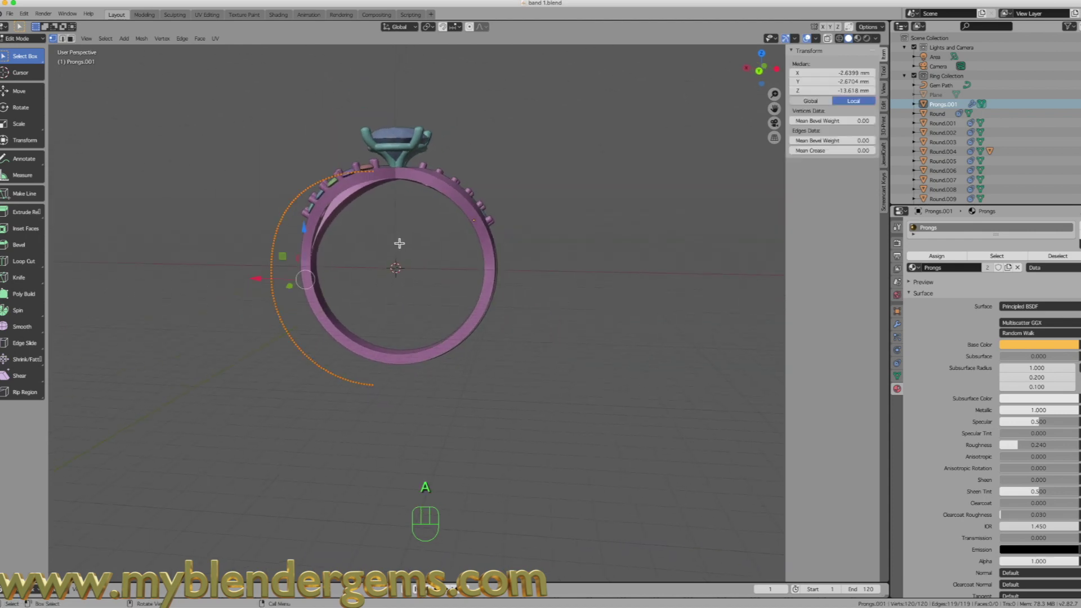
{"action": "scroll", "coordinate": [401, 238], "scroll_direction": "down", "scroll_amount": 2}
{"action": "middle_click_drag", "start_coordinate": [400, 238], "coordinate": [313, 229]}
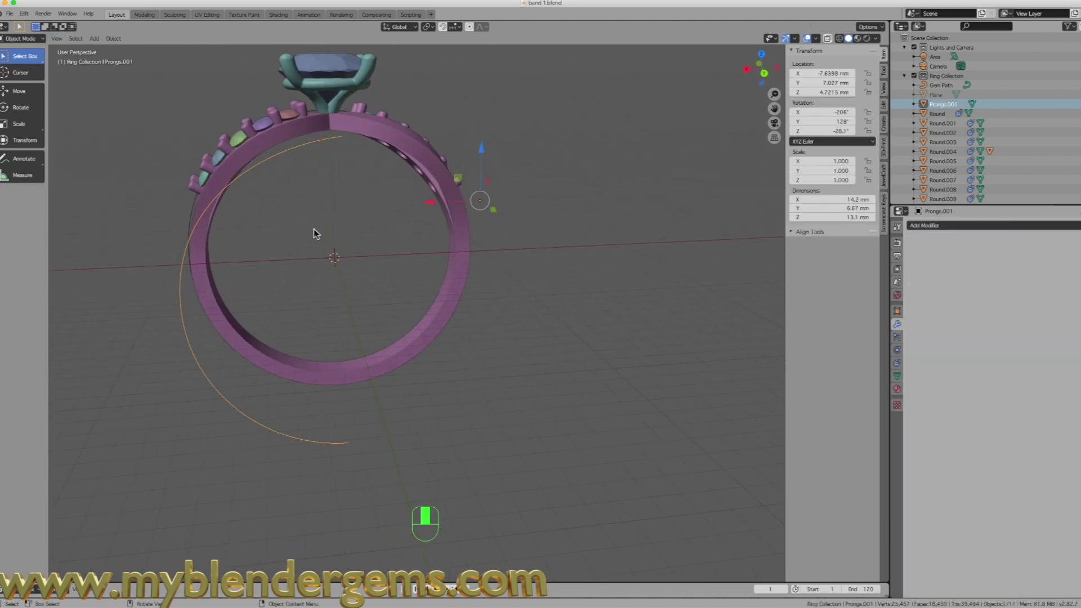
{"action": "key", "text": "ctrl+a"}
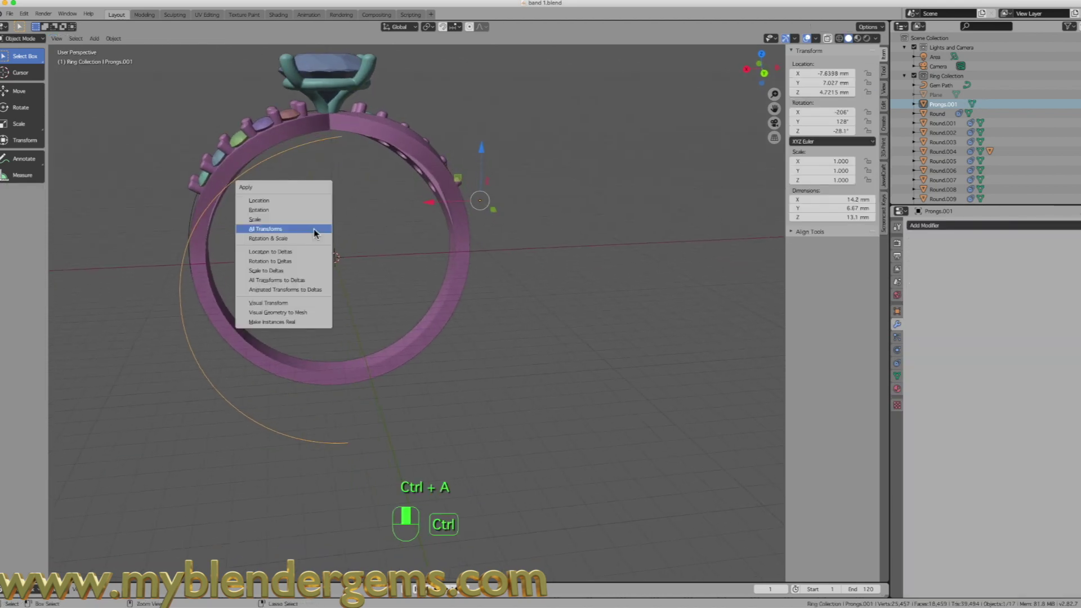
{"action": "left_click", "coordinate": [268, 230]}
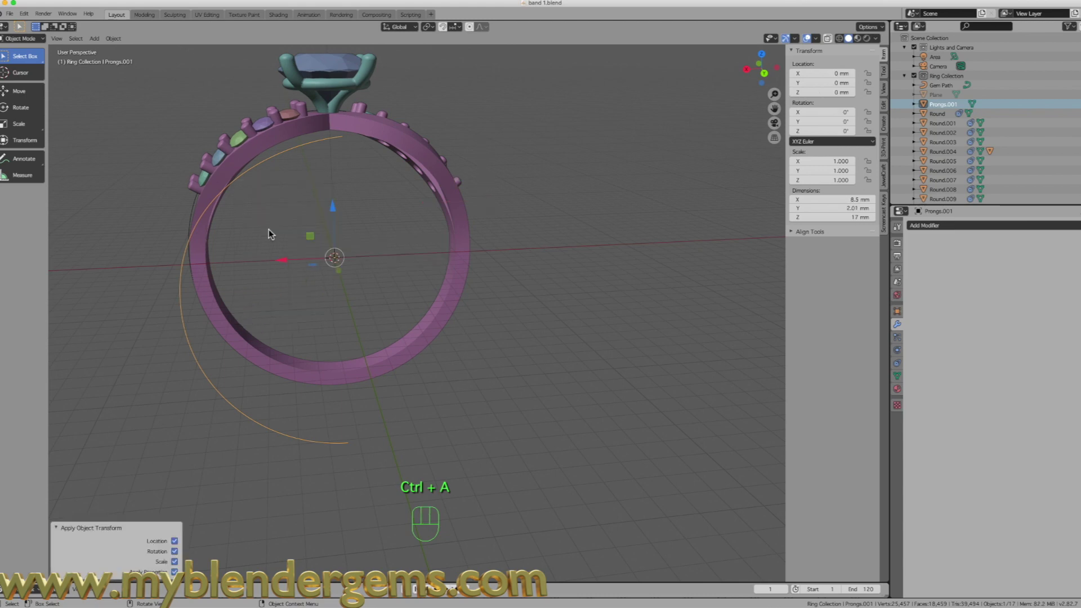
Add a Mirror modifier on the X axis to the half loop and move the object about 1.02 mm along Y.
{"action": "mouse_move", "coordinate": [332, 287]}
{"action": "middle_mouse_down"}
{"action": "mouse_move", "coordinate": [371, 282]}
{"action": "mouse_move", "coordinate": [292, 278]}
{"action": "mouse_move", "coordinate": [335, 282]}
{"action": "mouse_move", "coordinate": [315, 288]}
{"action": "middle_mouse_up"}
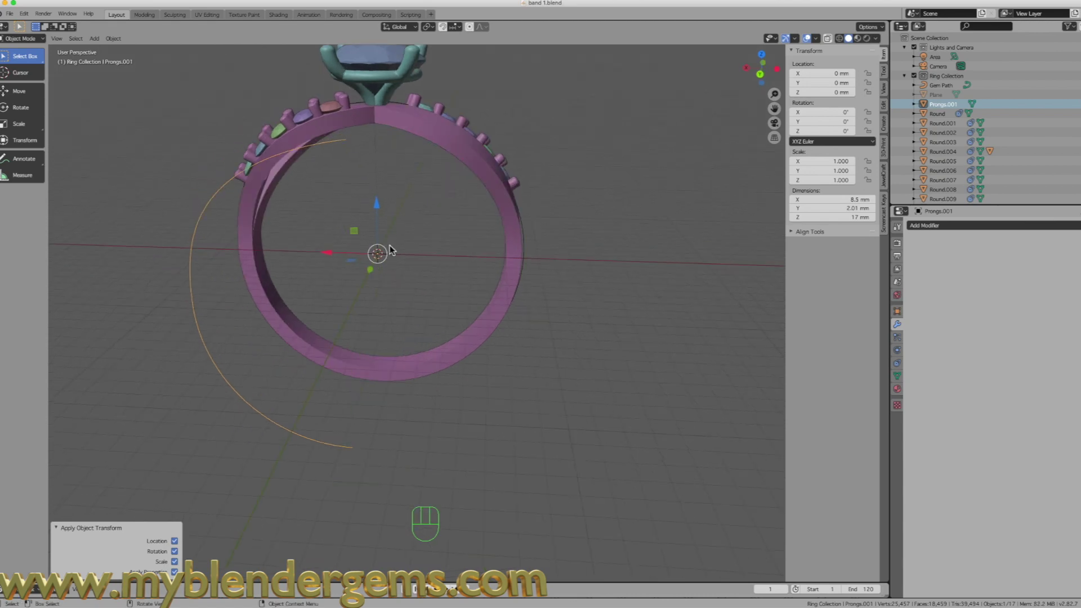
{"action": "left_click", "coordinate": [940, 226]}
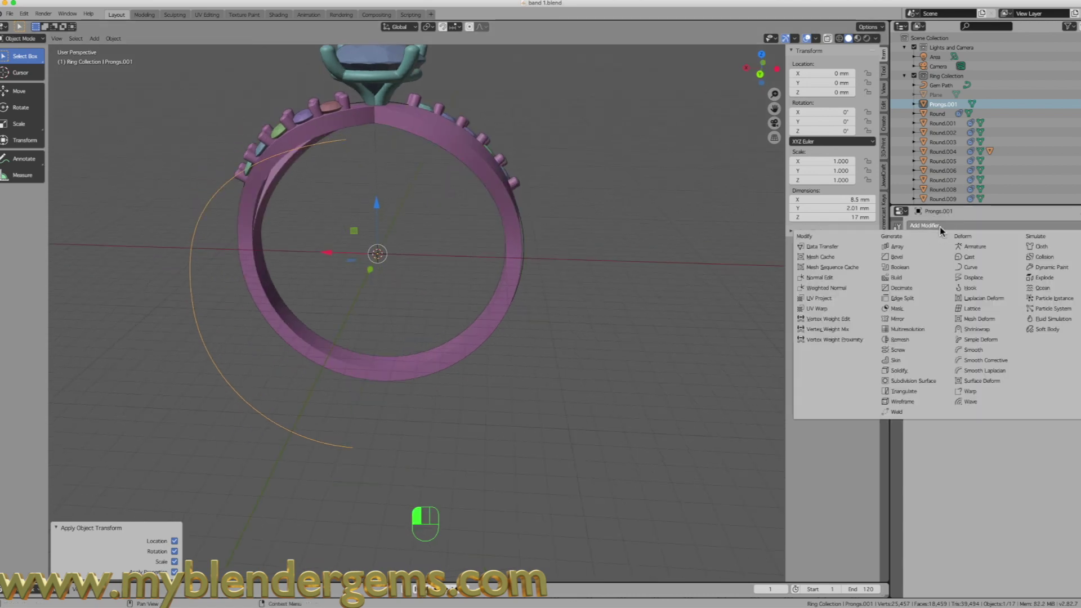
{"action": "left_click", "coordinate": [900, 320]}
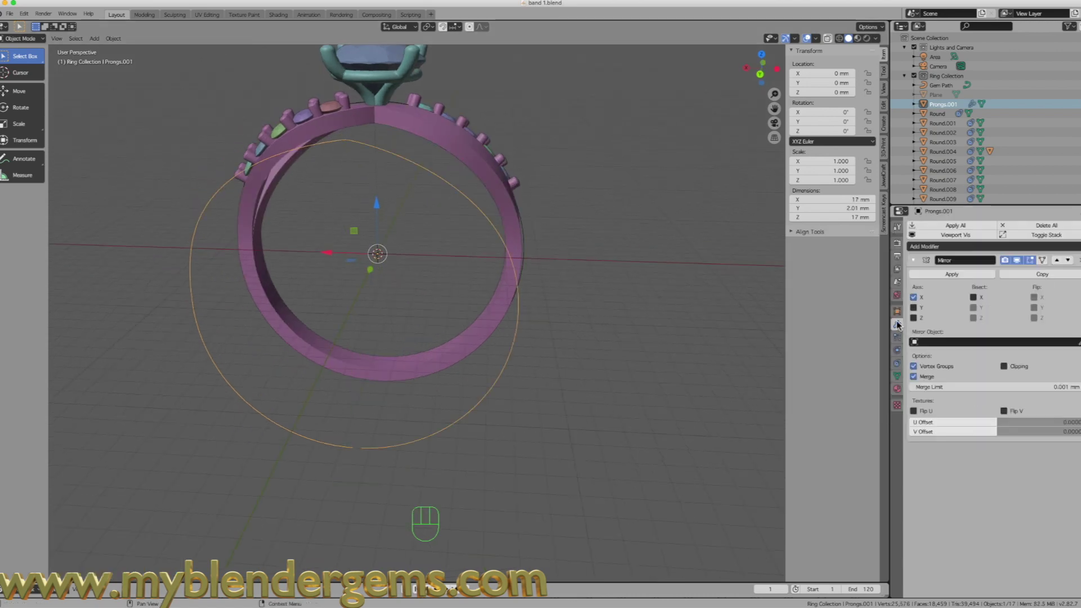
{"action": "middle_click_drag", "start_coordinate": [406, 265], "coordinate": [411, 318]}
{"action": "middle_click_drag", "start_coordinate": [363, 377], "coordinate": [398, 399]}
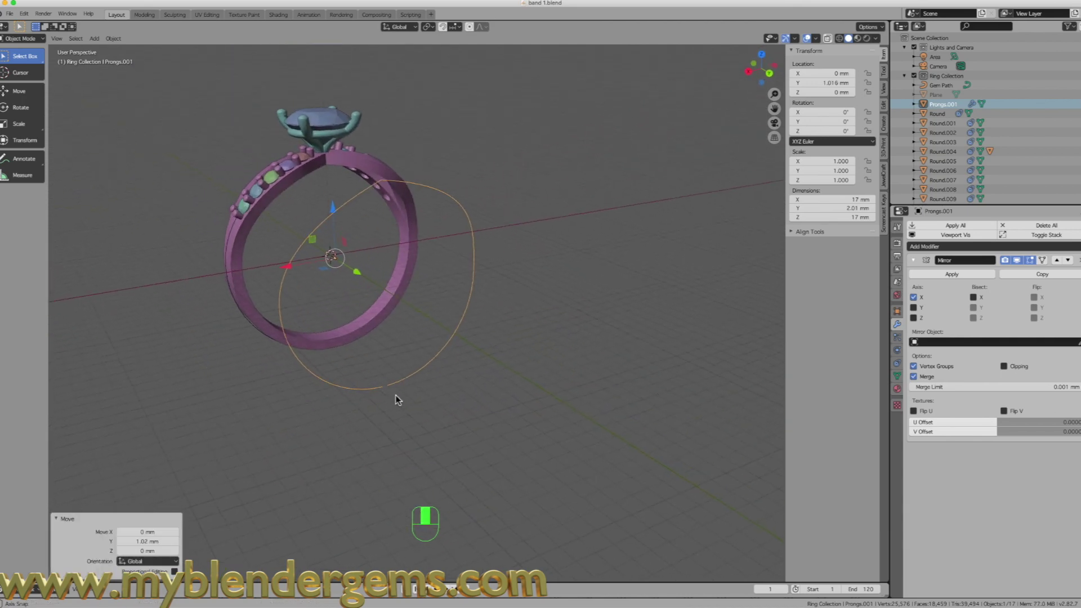
Inspect the bottom centre of the mirrored loop and apply the Mirror modifier.
{"action": "scroll", "coordinate": [374, 397], "scroll_direction": "up", "scroll_amount": 6}
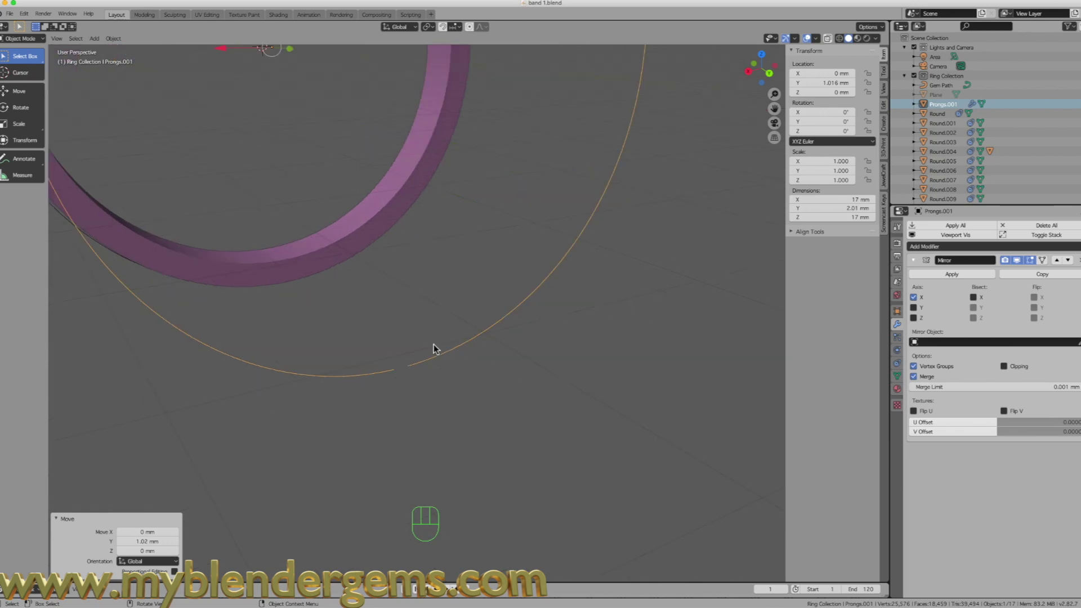
{"action": "scroll", "coordinate": [420, 374], "scroll_direction": "down", "scroll_amount": 6}
{"action": "middle_click_drag", "start_coordinate": [412, 346], "coordinate": [434, 281]}
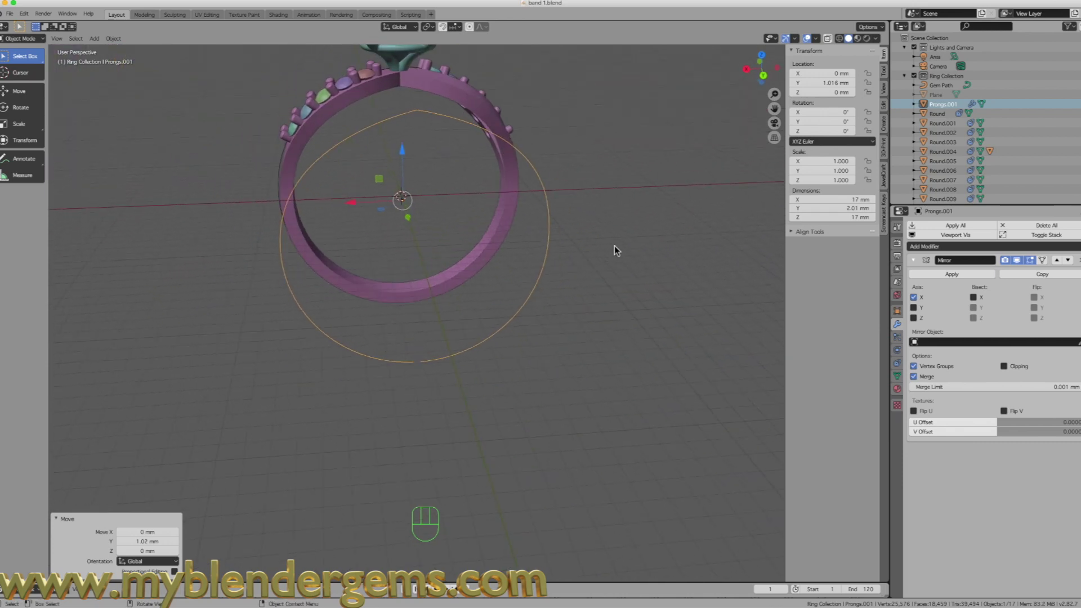
{"action": "left_click", "coordinate": [957, 272]}
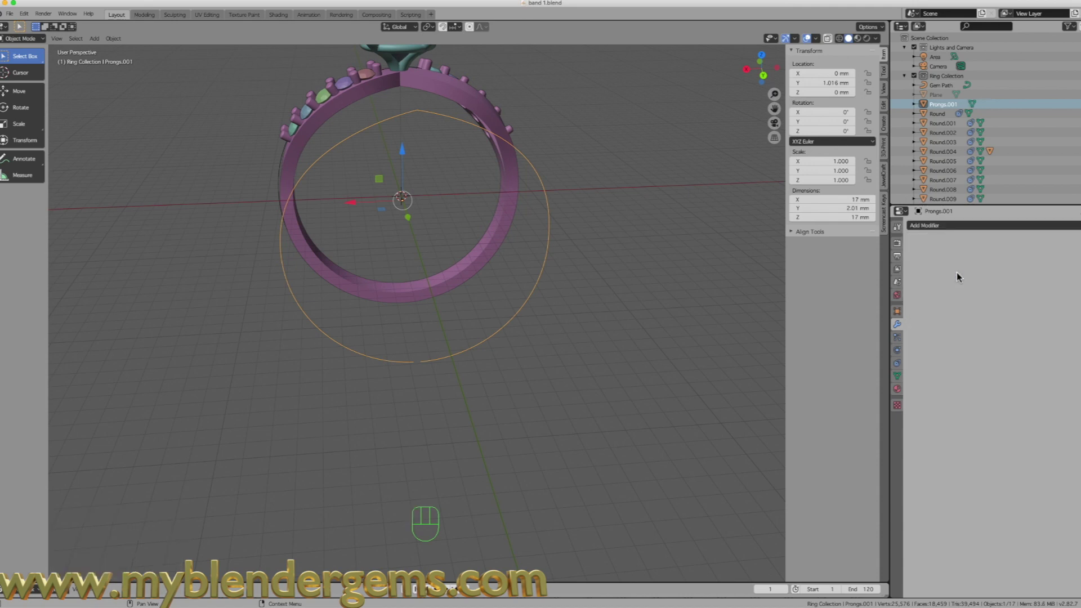
In edit mode, join the two open end vertices at the bottom centre of the loop with an edge.
{"action": "middle_click_drag", "start_coordinate": [410, 314], "coordinate": [457, 370]}
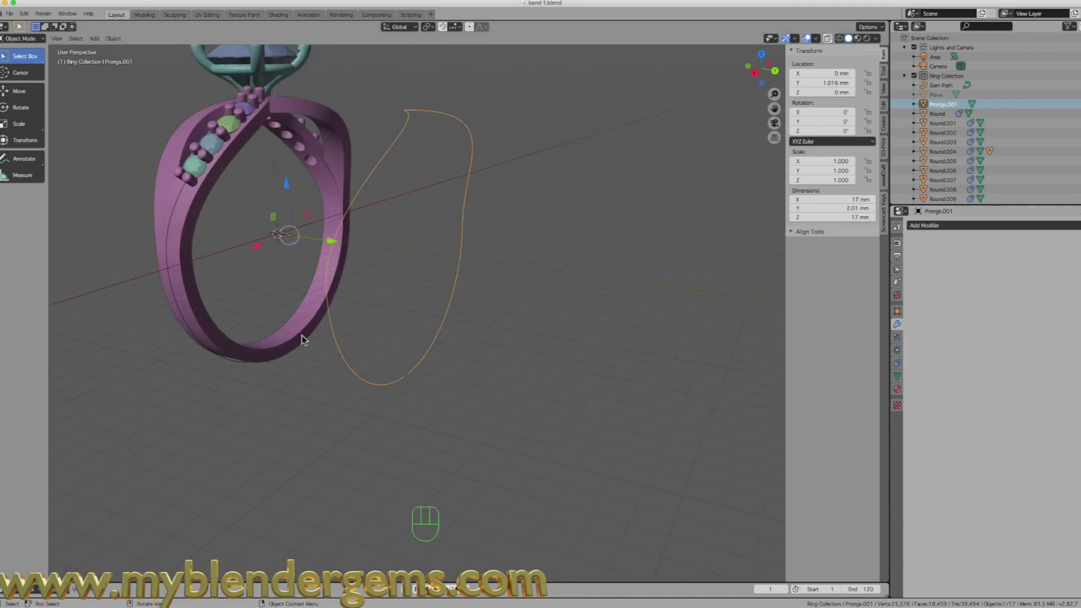
{"action": "mouse_move", "coordinate": [428, 392]}
{"action": "middle_mouse_down"}
{"action": "mouse_move", "coordinate": [389, 387]}
{"action": "mouse_move", "coordinate": [430, 388]}
{"action": "middle_mouse_up"}
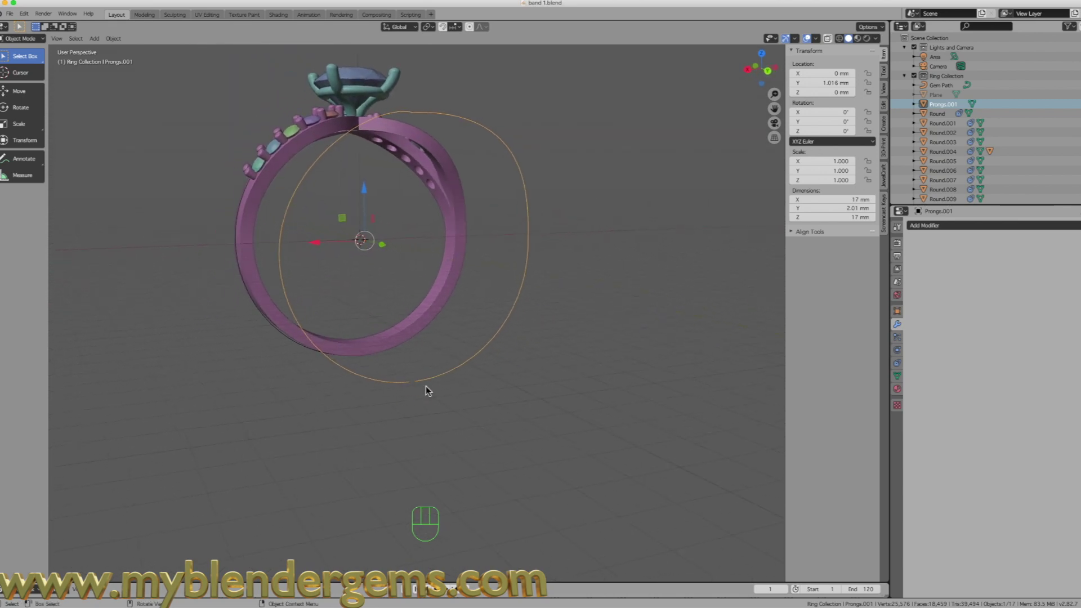
{"action": "scroll", "coordinate": [424, 387], "scroll_direction": "up", "scroll_amount": 4}
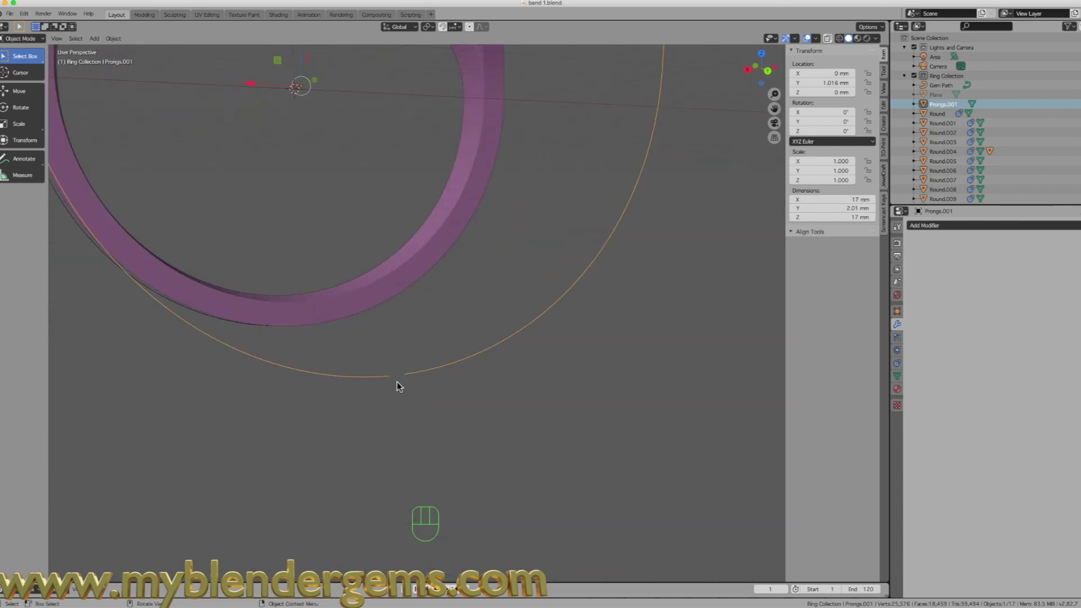
{"action": "key", "text": "Tab"}
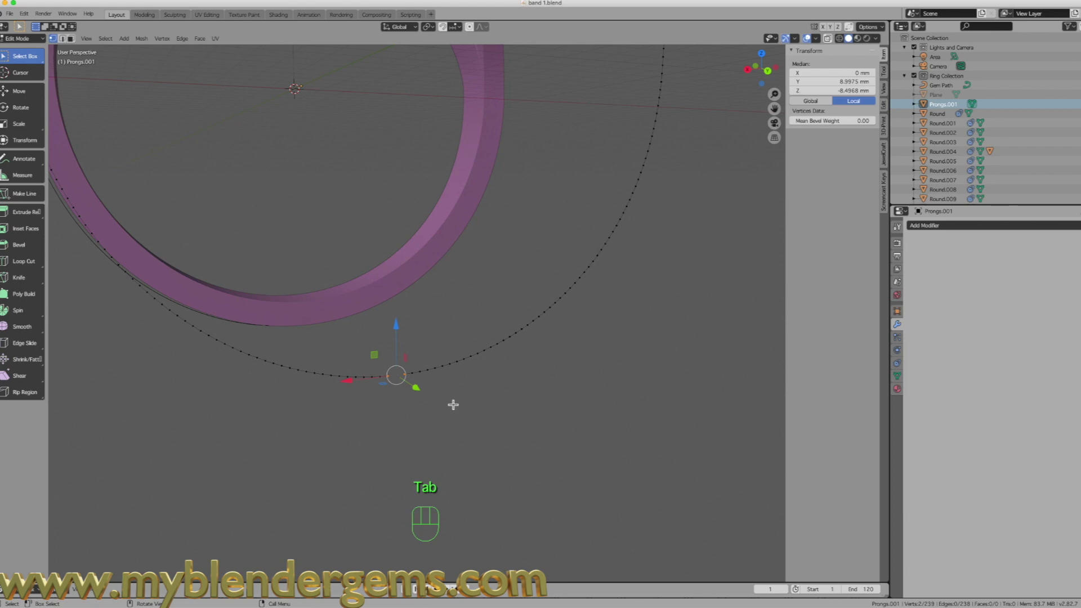
{"action": "left_click", "coordinate": [448, 410]}
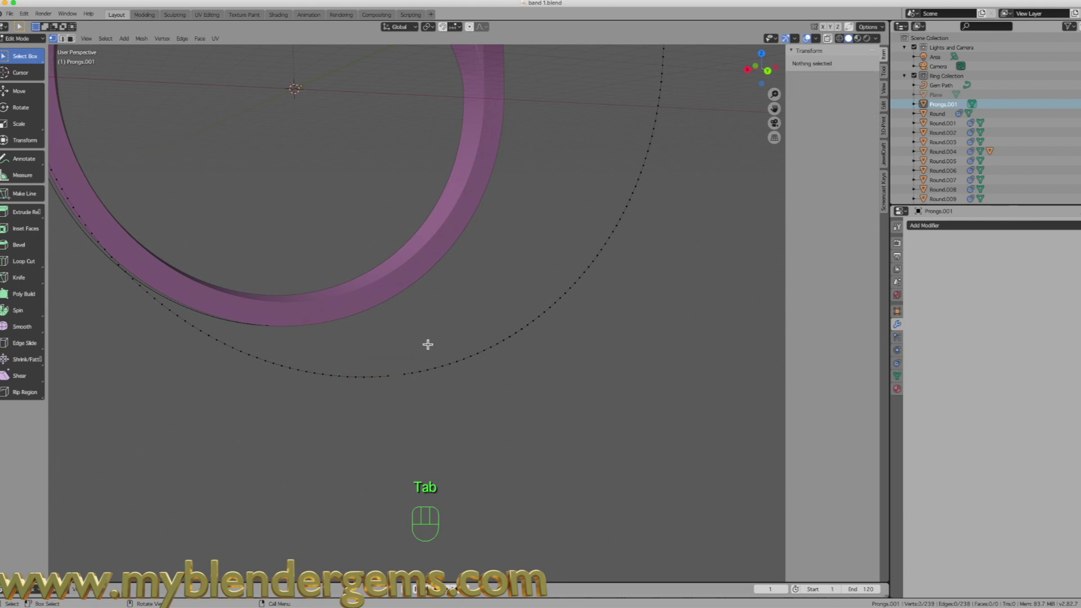
{"action": "scroll", "coordinate": [485, 417], "scroll_direction": "down", "scroll_amount": 4}
{"action": "middle_click_drag", "start_coordinate": [485, 417], "coordinate": [425, 405]}
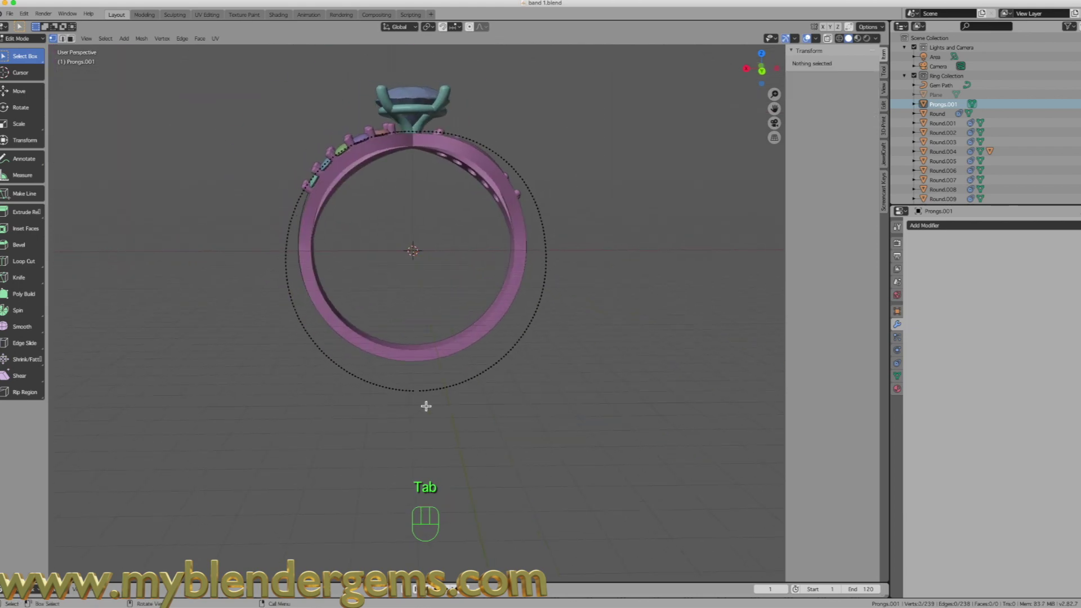
{"action": "scroll", "coordinate": [423, 404], "scroll_direction": "up", "scroll_amount": 4}
{"action": "scroll", "coordinate": [415, 389], "scroll_direction": "up", "scroll_amount": 1}
{"action": "left_click", "coordinate": [404, 369]}
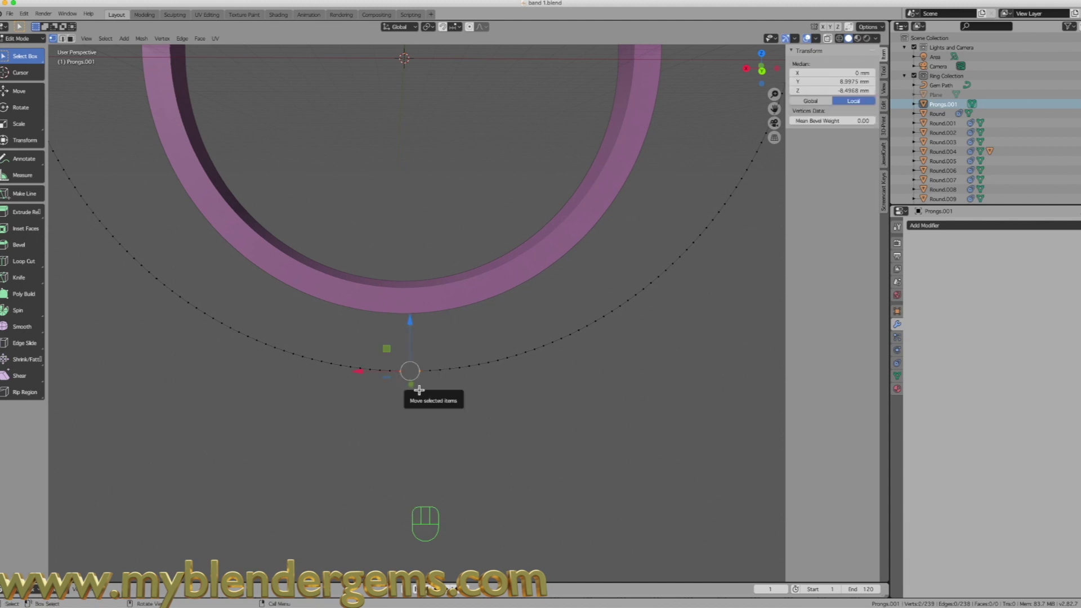
{"action": "key", "text": "f"}
{"action": "left_click", "coordinate": [431, 406]}
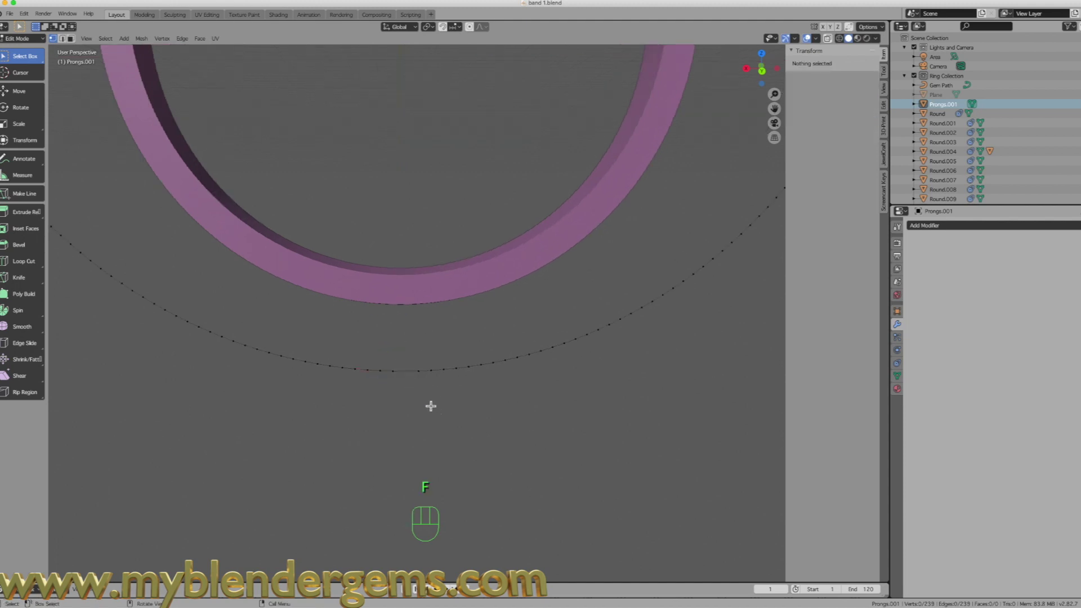
In object mode, rename the closed loop as Wedding Band Shape and move it about -1.75 mm along Y.
{"action": "middle_click_drag", "start_coordinate": [405, 391], "coordinate": [417, 408]}
{"action": "scroll", "coordinate": [417, 408], "scroll_direction": "down", "scroll_amount": 10}
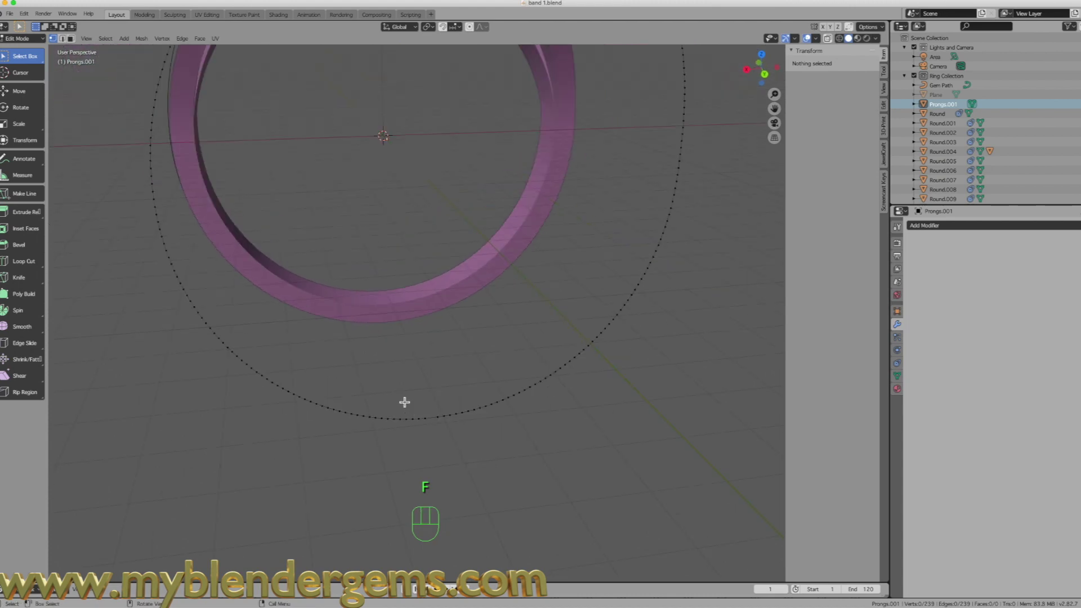
{"action": "scroll", "coordinate": [421, 415], "scroll_direction": "up", "scroll_amount": 6}
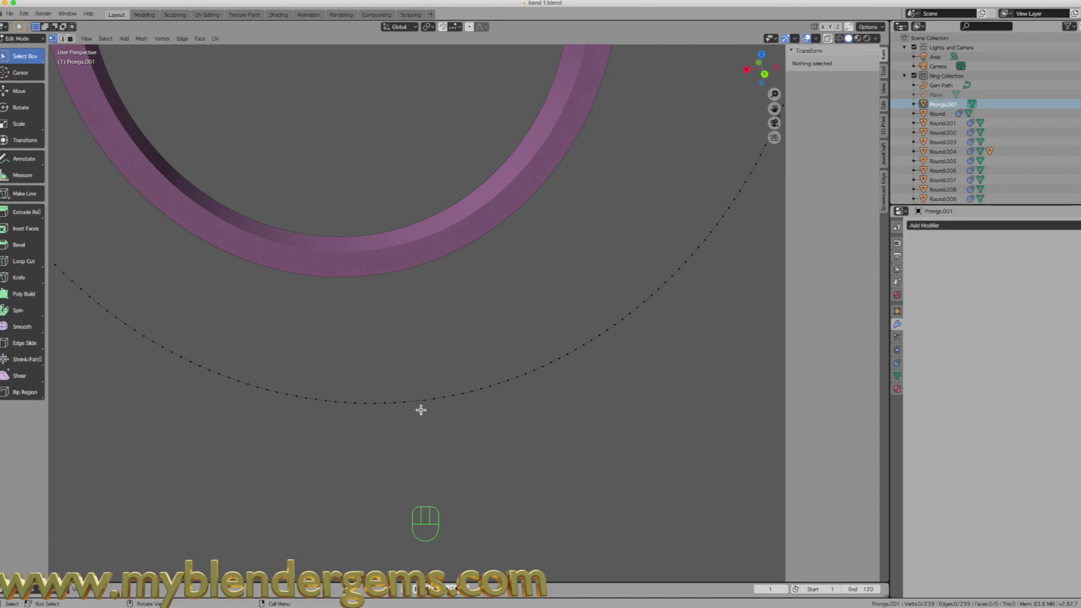
{"action": "scroll", "coordinate": [423, 409], "scroll_direction": "down", "scroll_amount": 6}
{"action": "mouse_move", "coordinate": [494, 351]}
{"action": "middle_mouse_down"}
{"action": "mouse_move", "coordinate": [514, 346]}
{"action": "mouse_move", "coordinate": [470, 345]}
{"action": "mouse_move", "coordinate": [512, 340]}
{"action": "mouse_move", "coordinate": [495, 343]}
{"action": "middle_mouse_up"}
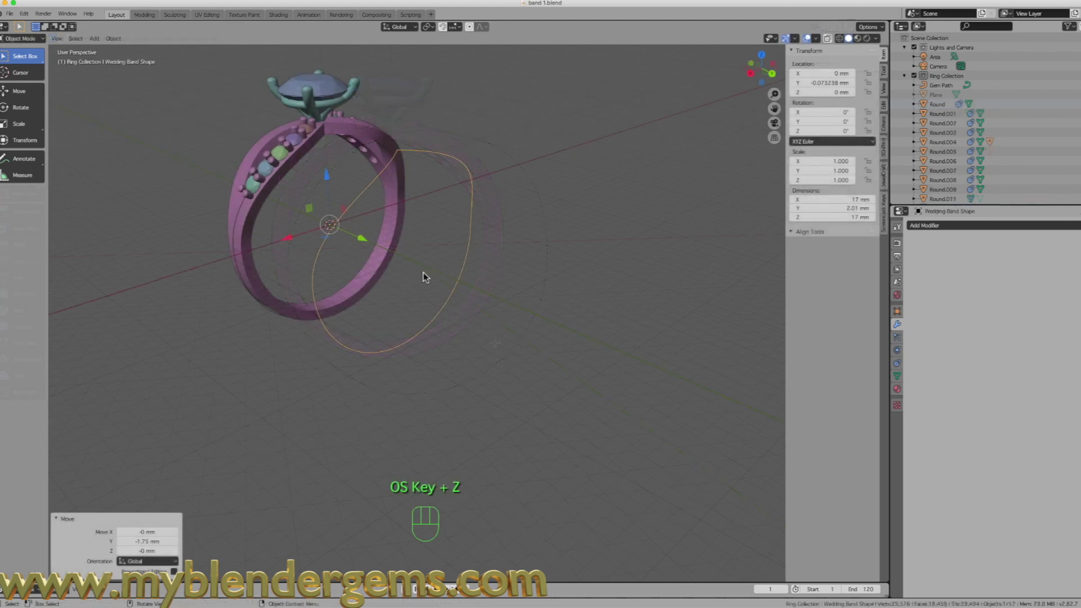
Set the origin of the Wedding Band Shape loop to its geometry.
{"action": "mouse_move", "coordinate": [423, 276]}
{"action": "middle_mouse_down"}
{"action": "mouse_move", "coordinate": [475, 277]}
{"action": "mouse_move", "coordinate": [434, 258]}
{"action": "middle_mouse_up"}
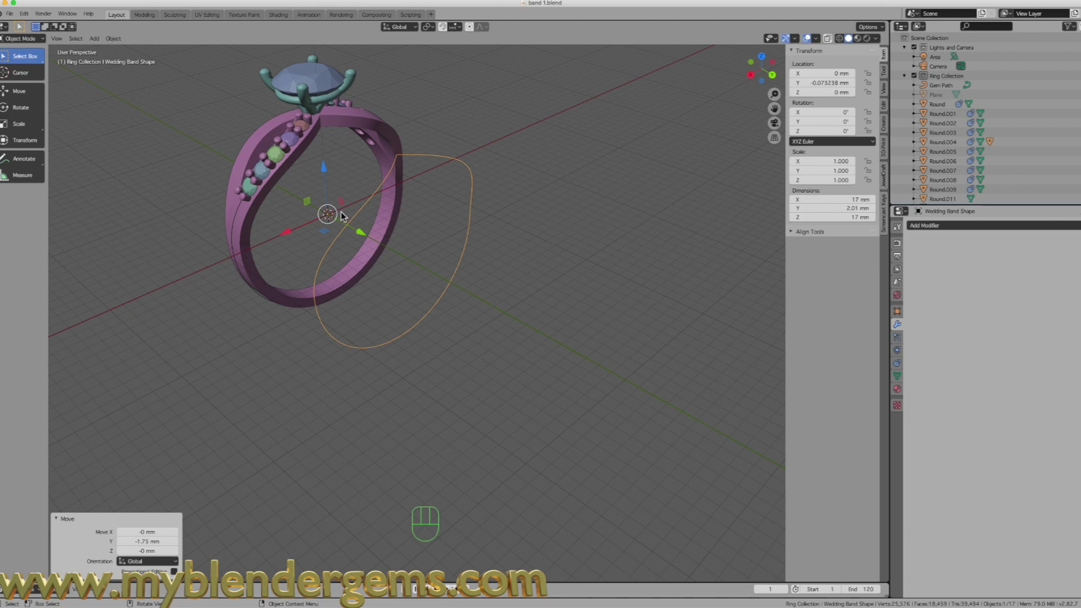
{"action": "right_click", "coordinate": [444, 157]}
{"action": "mouse_move", "coordinate": [444, 158]}
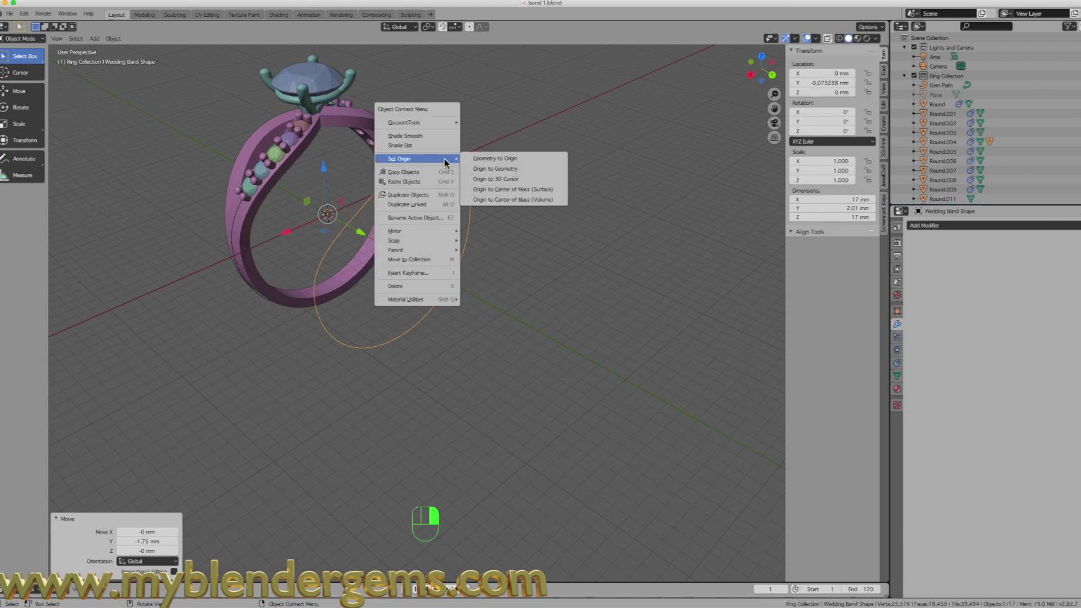
{"action": "left_click", "coordinate": [503, 170]}
{"action": "middle_click_drag", "start_coordinate": [477, 202], "coordinate": [423, 248]}
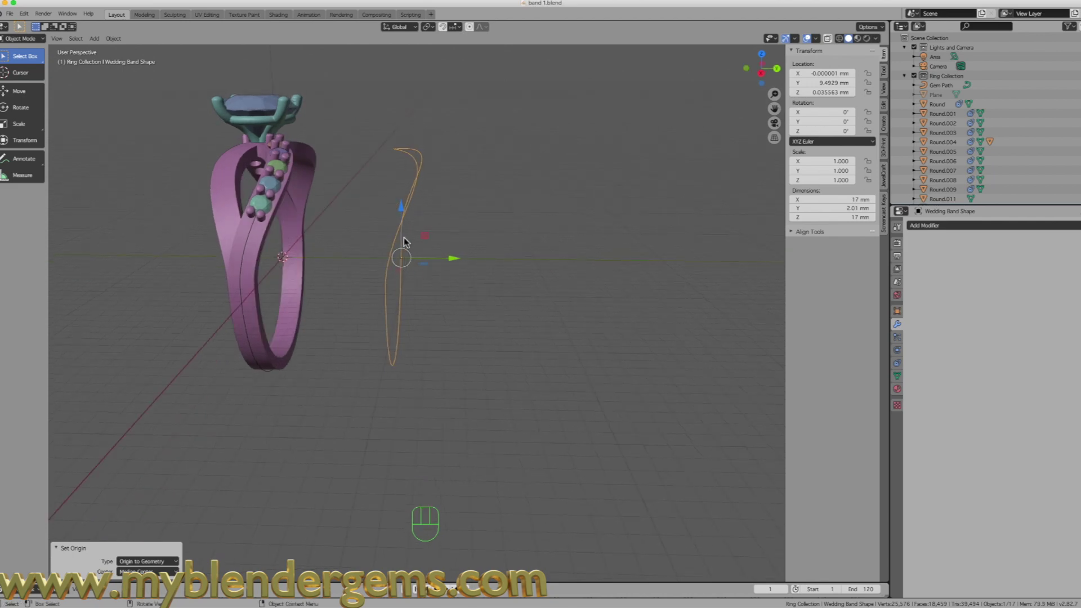
Move the Wedding Band Shape loop about 5.88 mm along negative Y, towards the engagement ring.
{"action": "left_click_drag", "start_coordinate": [455, 260], "coordinate": [380, 269]}
{"action": "middle_click_drag", "start_coordinate": [381, 269], "coordinate": [397, 196]}
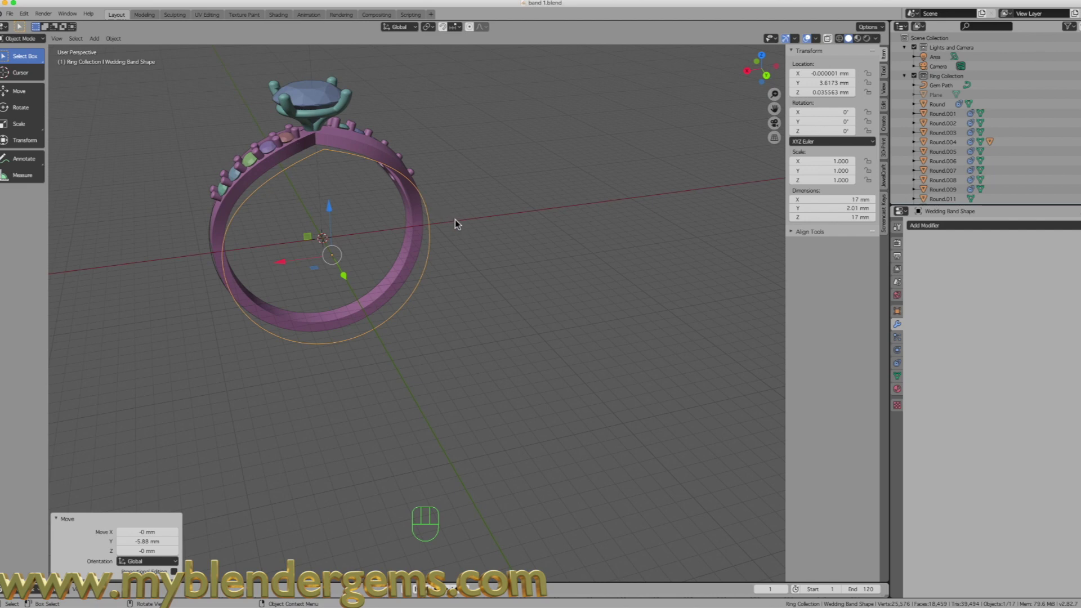
{"action": "scroll", "coordinate": [321, 137], "scroll_direction": "up", "scroll_amount": 2}
Convert the Wedding Band Shape mesh to a curve.
{"action": "scroll", "coordinate": [929, 137], "scroll_direction": "down", "scroll_amount": 3}
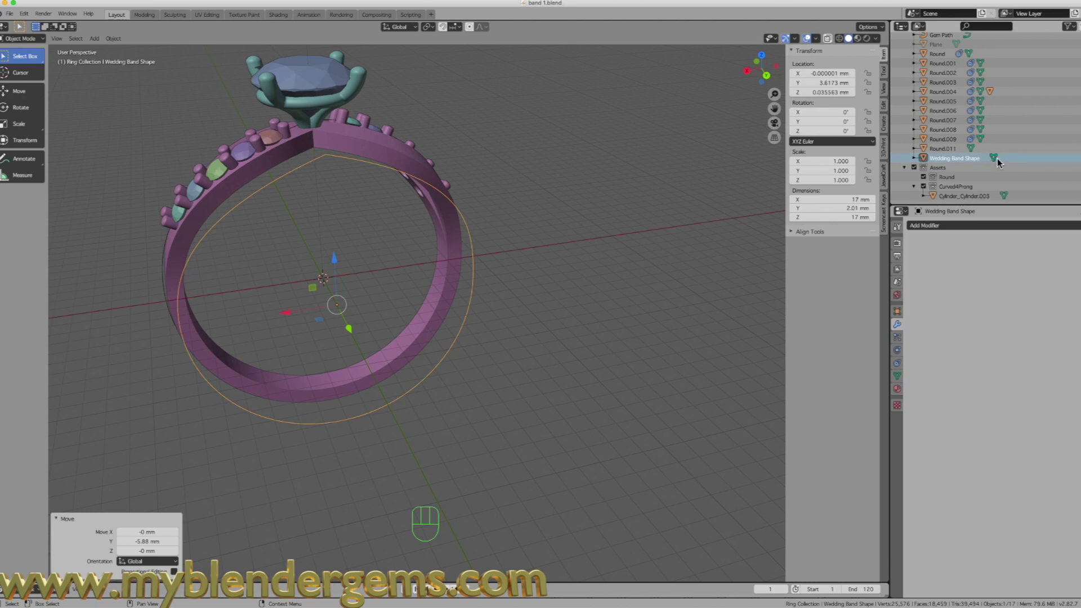
{"action": "middle_click_drag", "start_coordinate": [445, 211], "coordinate": [289, 164]}
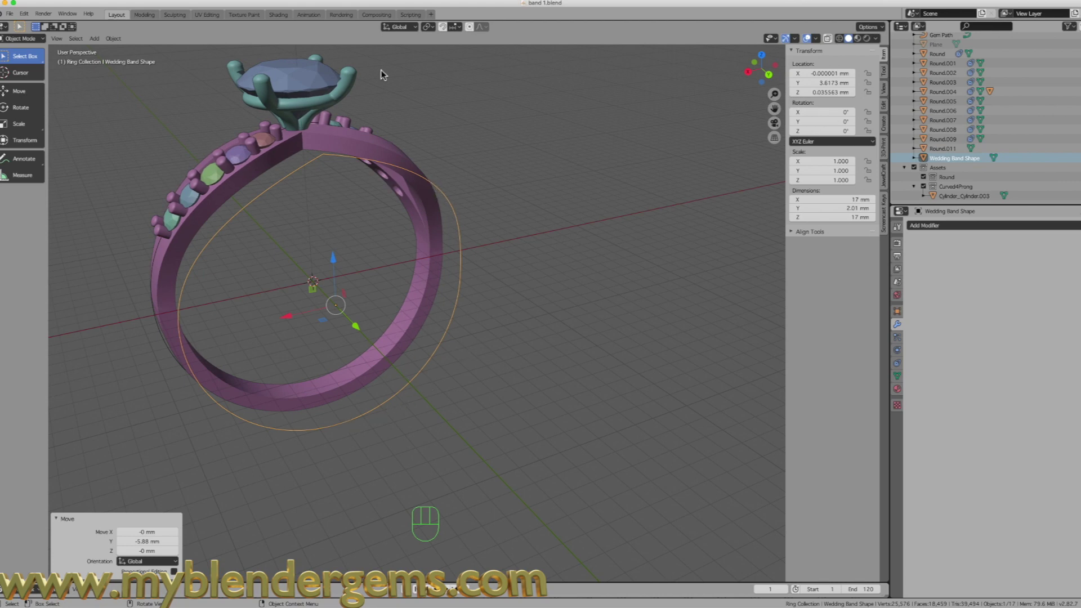
{"action": "left_click", "coordinate": [113, 39]}
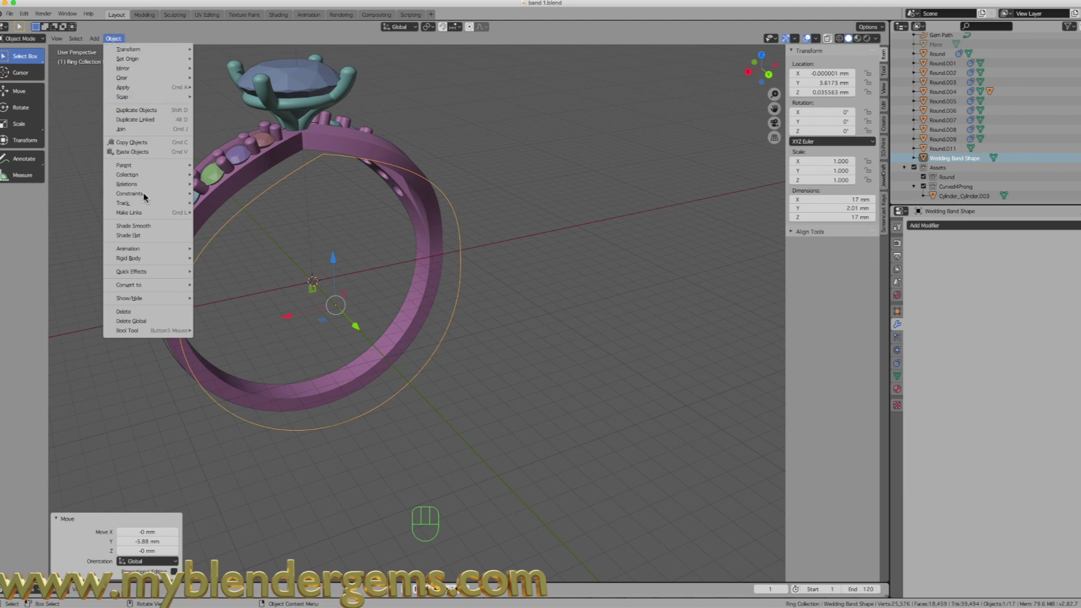
{"action": "mouse_move", "coordinate": [157, 285]}
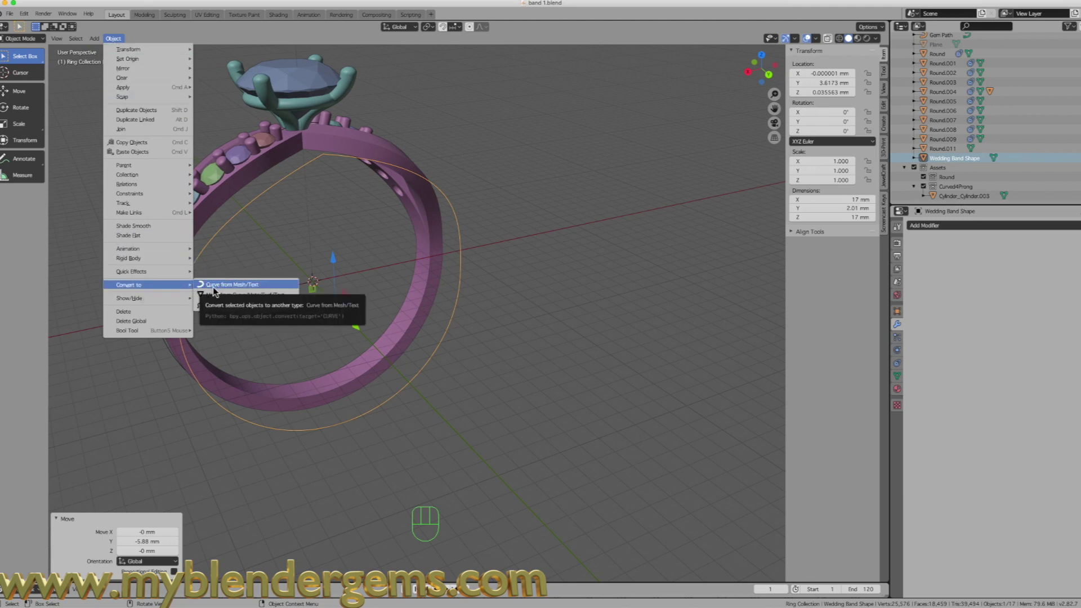
{"action": "left_click", "coordinate": [255, 290]}
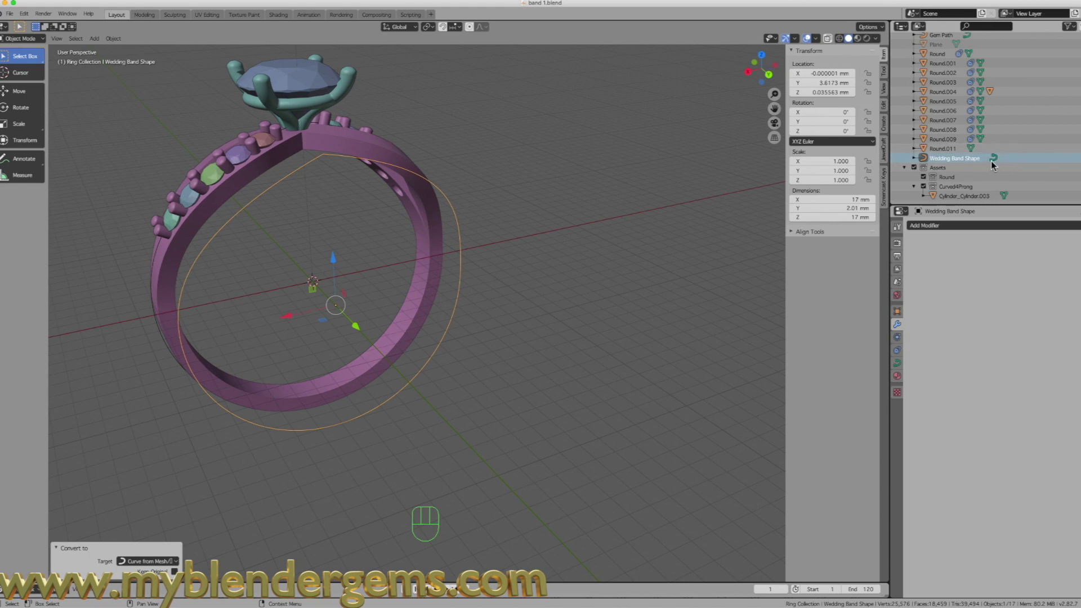
{"action": "middle_click_drag", "start_coordinate": [414, 370], "coordinate": [435, 291]}
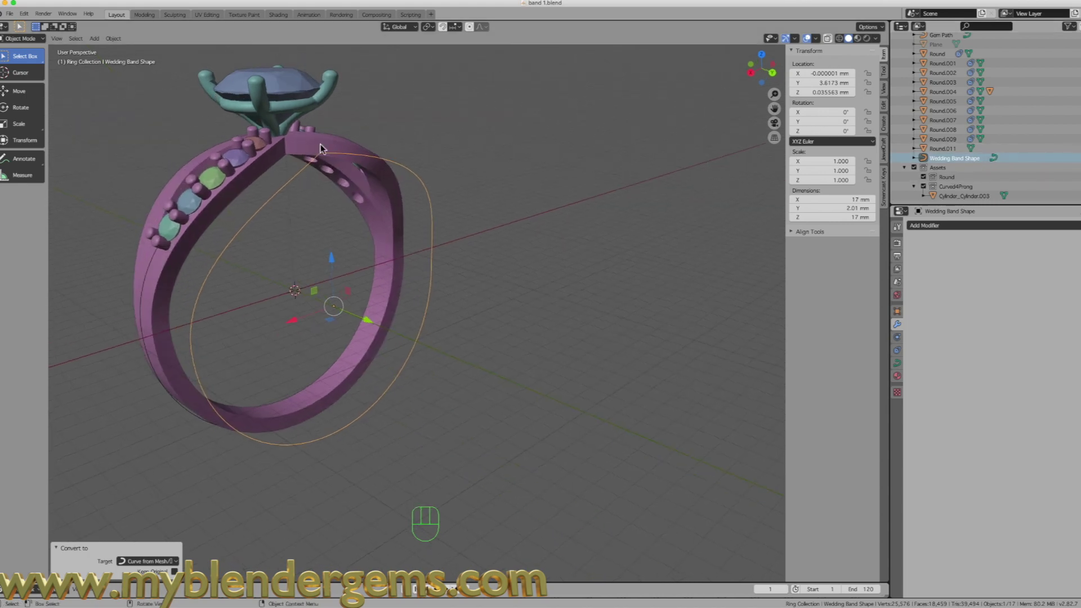
{"action": "middle_click_drag", "start_coordinate": [428, 295], "coordinate": [349, 312]}
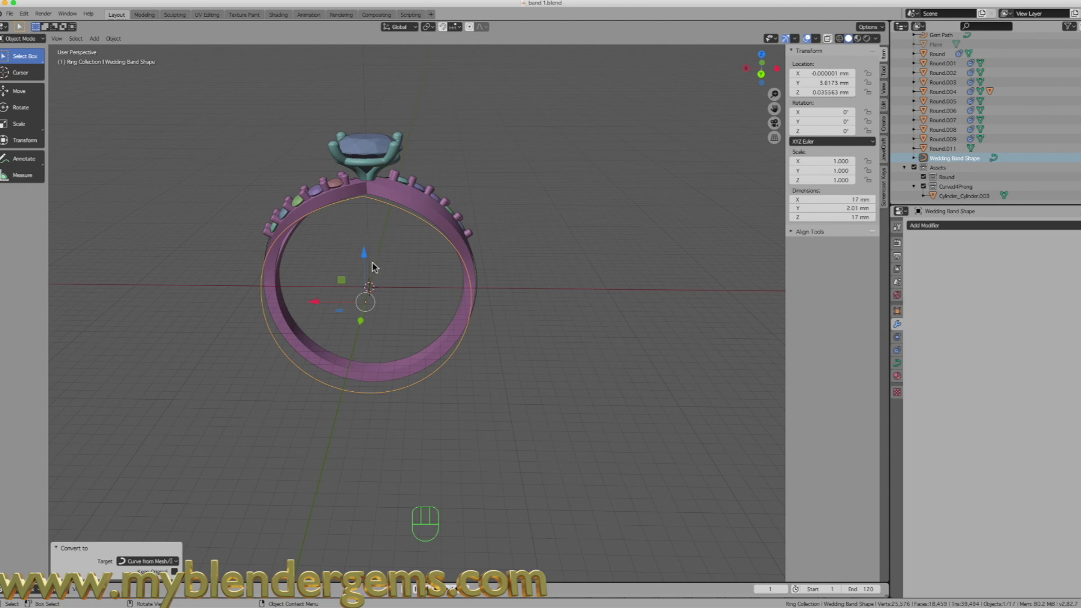
Rotate the Wedding Band Shape curve 180° about Z and move it about -9.11 mm along Y to the ring's other side.
{"action": "key", "text": "r"}
{"action": "type", "text": "z180"}
{"action": "key", "text": "Return"}
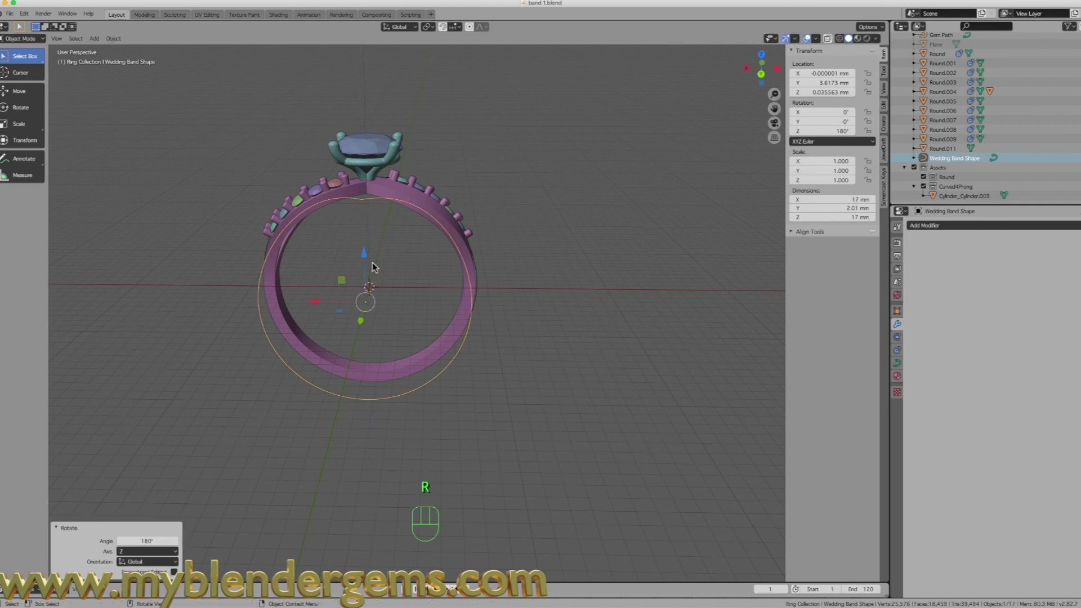
{"action": "middle_click_drag", "start_coordinate": [429, 228], "coordinate": [324, 276]}
{"action": "left_click_drag", "start_coordinate": [313, 292], "coordinate": [425, 312]}
Set the Wedding Band Shape curve's geometry extrude to about 0.59 mm, judging it in front view against the engagement band.
{"action": "key", "text": "KP_1"}
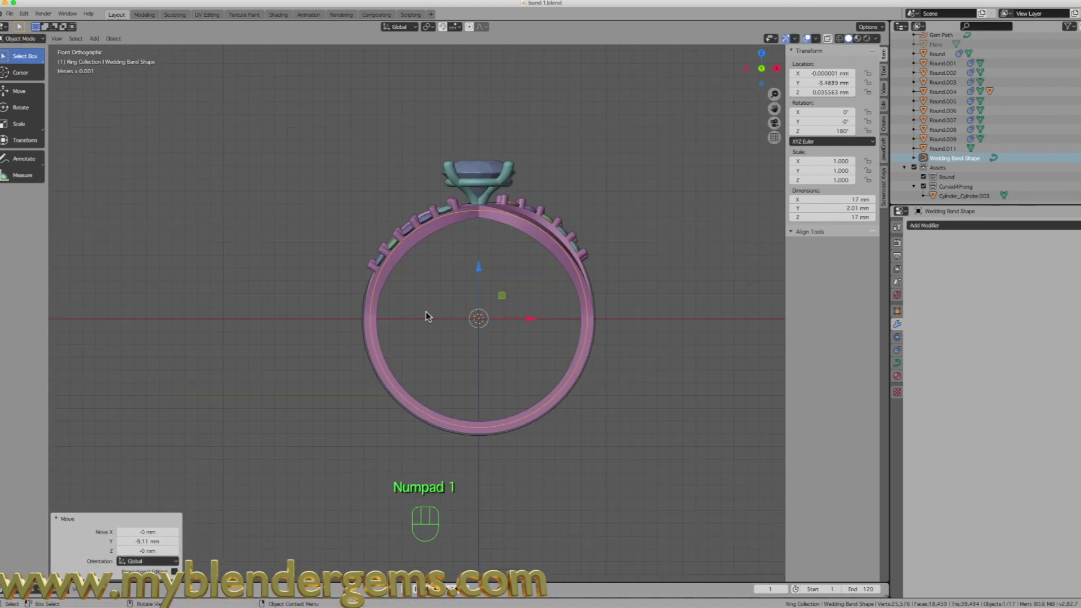
{"action": "mouse_move", "coordinate": [481, 212]}
{"action": "middle_mouse_down"}
{"action": "mouse_move", "coordinate": [499, 240]}
{"action": "mouse_move", "coordinate": [469, 214]}
{"action": "middle_mouse_up"}
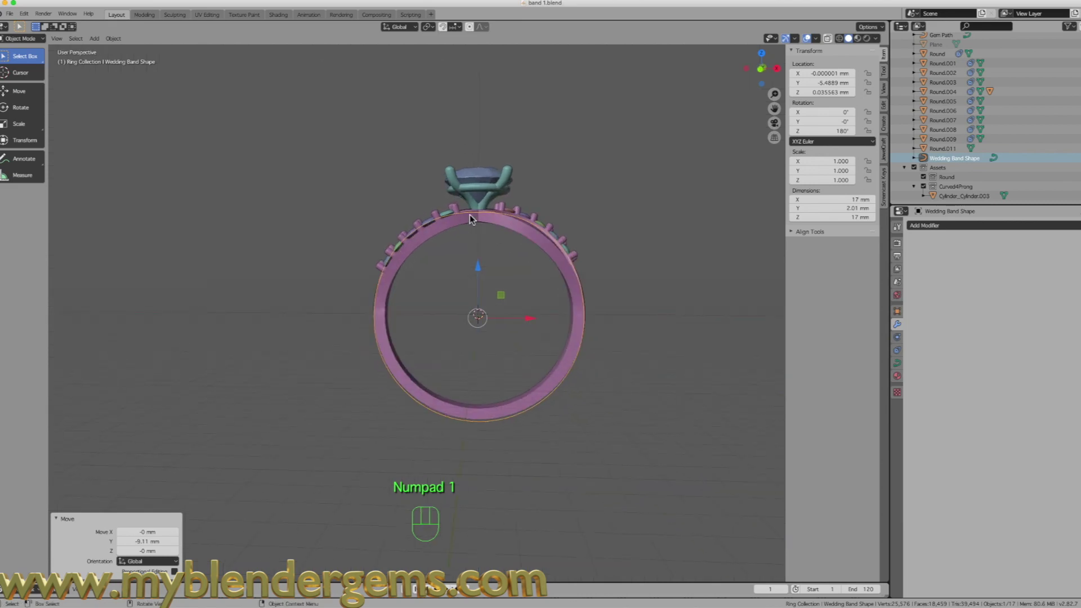
{"action": "key", "text": "KP_1"}
{"action": "scroll", "coordinate": [491, 303], "scroll_direction": "up", "scroll_amount": 2}
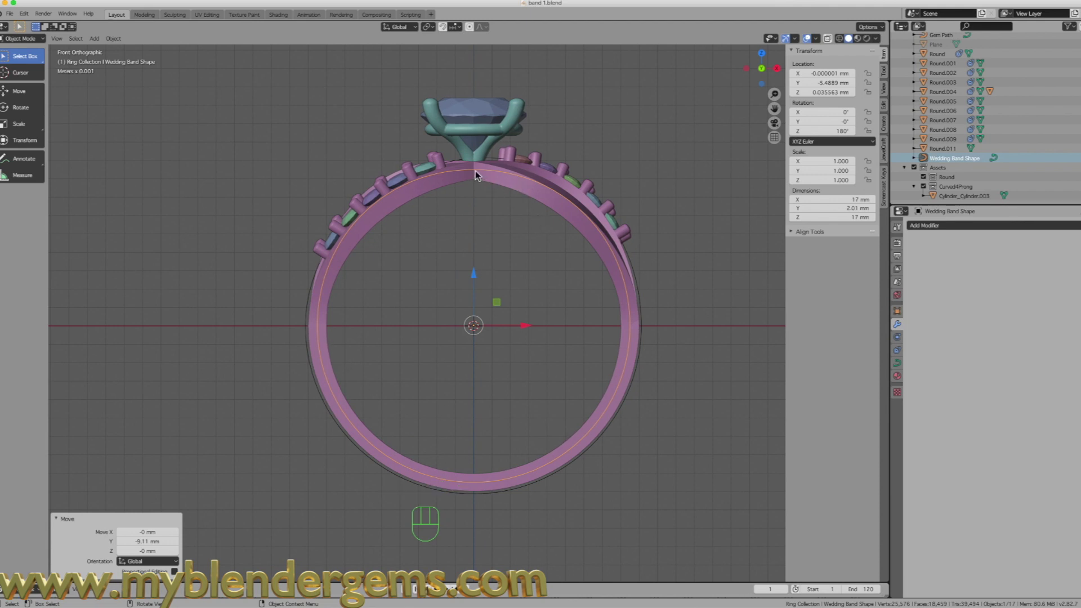
{"action": "mouse_move", "coordinate": [372, 283]}
{"action": "middle_mouse_down"}
{"action": "mouse_move", "coordinate": [394, 289]}
{"action": "mouse_move", "coordinate": [362, 289]}
{"action": "mouse_move", "coordinate": [384, 283]}
{"action": "middle_mouse_up"}
{"action": "middle_click_drag", "start_coordinate": [387, 198], "coordinate": [387, 198]}
{"action": "key", "text": "KP_1"}
{"action": "scroll", "coordinate": [330, 283], "scroll_direction": "down", "scroll_amount": 2}
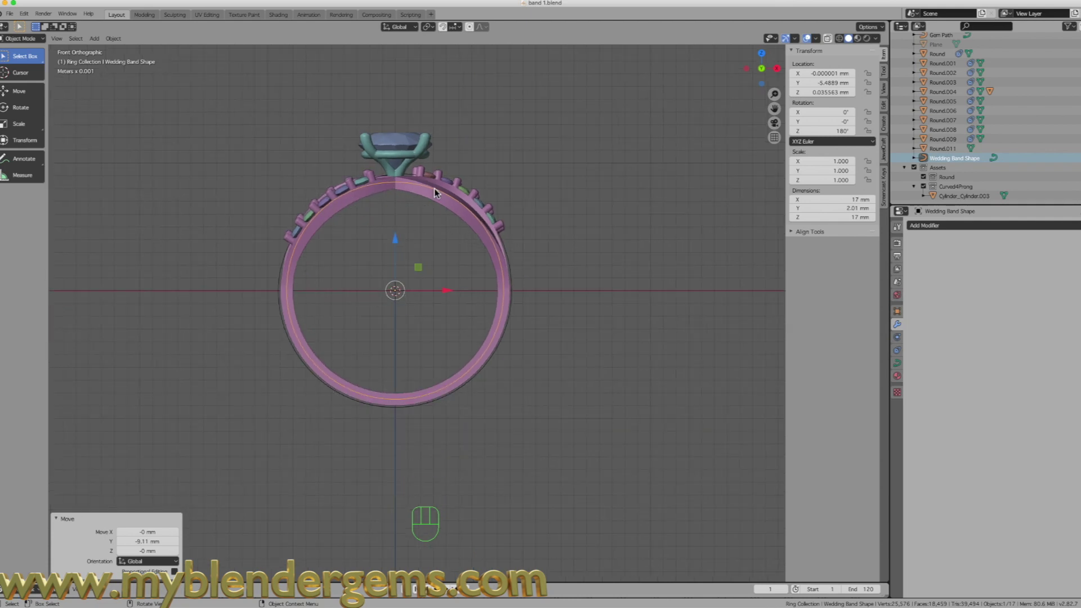
{"action": "left_click", "coordinate": [898, 364]}
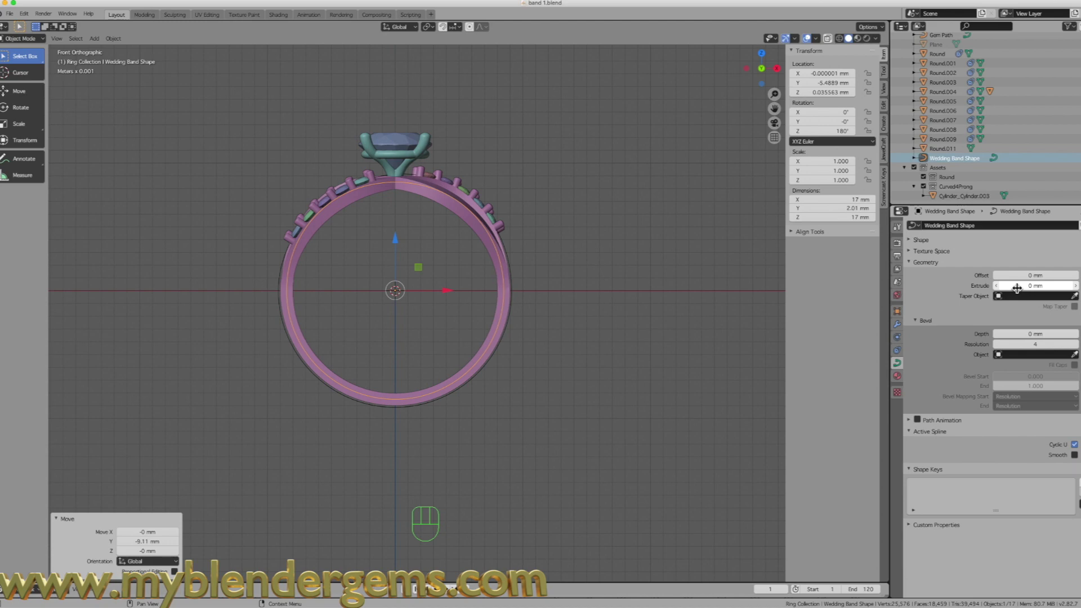
{"action": "left_click_drag", "start_coordinate": [1017, 288], "coordinate": [1076, 289]}
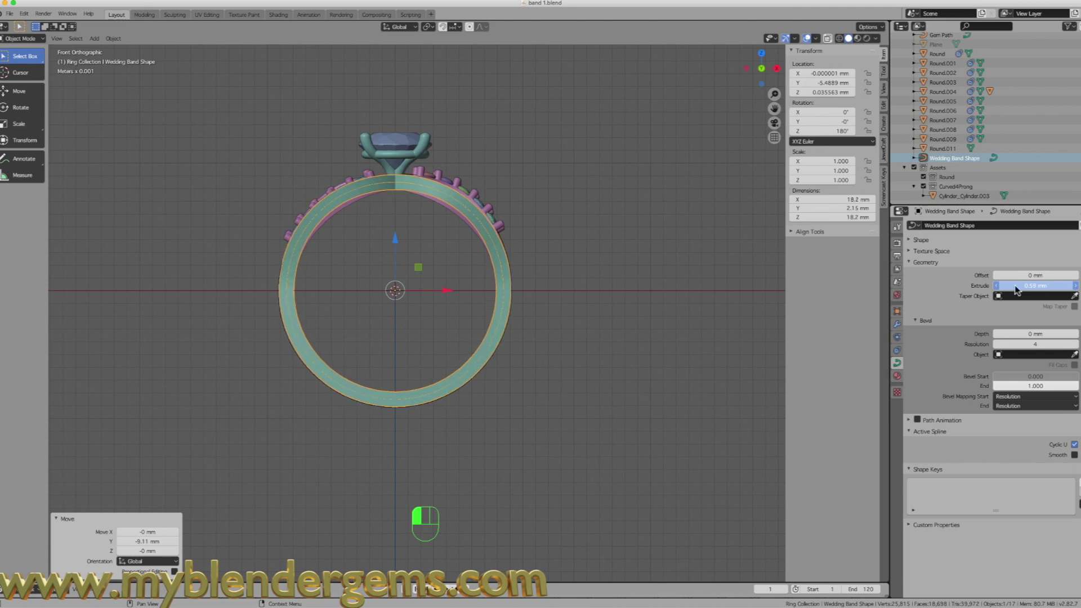
{"action": "left_click_drag", "start_coordinate": [1075, 288], "coordinate": [1076, 289]}
Lower the extruded Wedding Band Shape curve about 0.2 mm along Z.
{"action": "left_click_drag", "start_coordinate": [397, 238], "coordinate": [401, 246]}
{"action": "middle_click_drag", "start_coordinate": [348, 256], "coordinate": [372, 202]}
{"action": "middle_click_drag", "start_coordinate": [481, 261], "coordinate": [397, 204]}
{"action": "middle_click", "coordinate": [400, 222]}
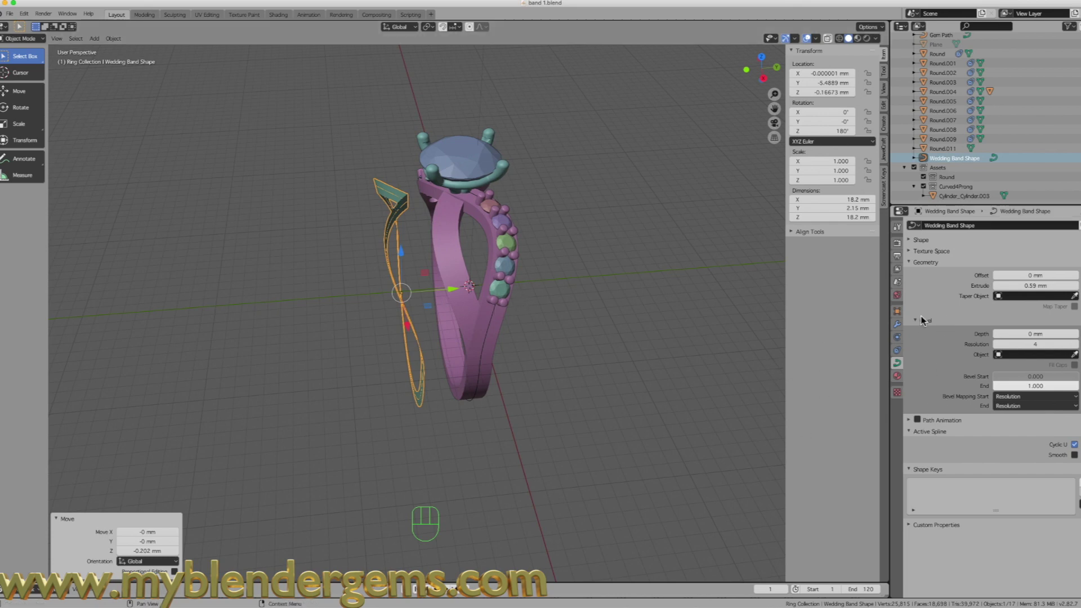
Add a Solidify modifier to the Wedding Band Shape curve, trying a thickness of 2.1 mm before setting it to 1.9 mm.
{"action": "left_click", "coordinate": [897, 324]}
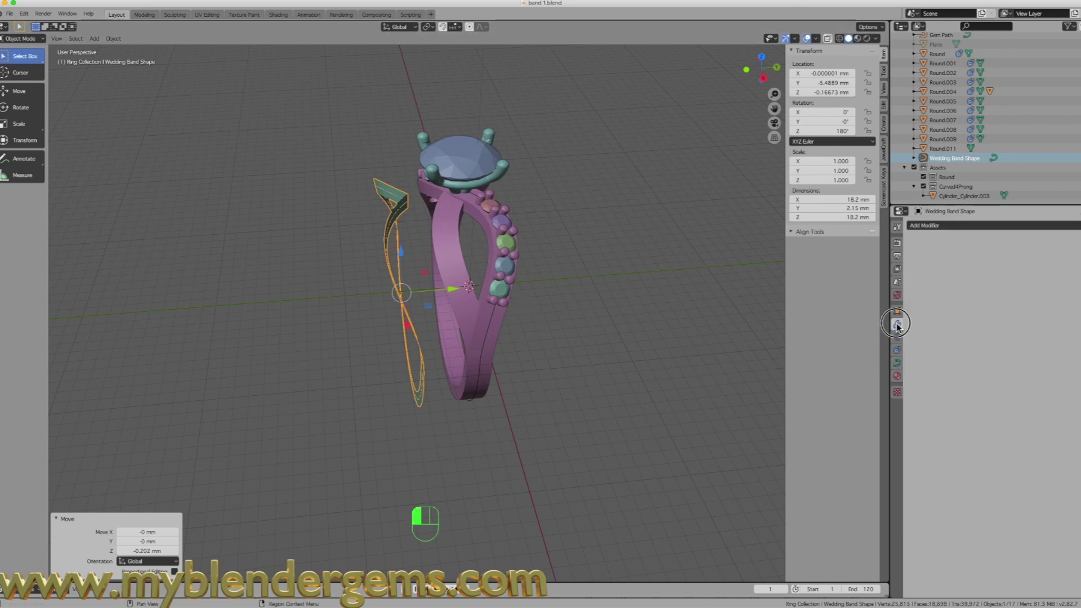
{"action": "left_click", "coordinate": [915, 225]}
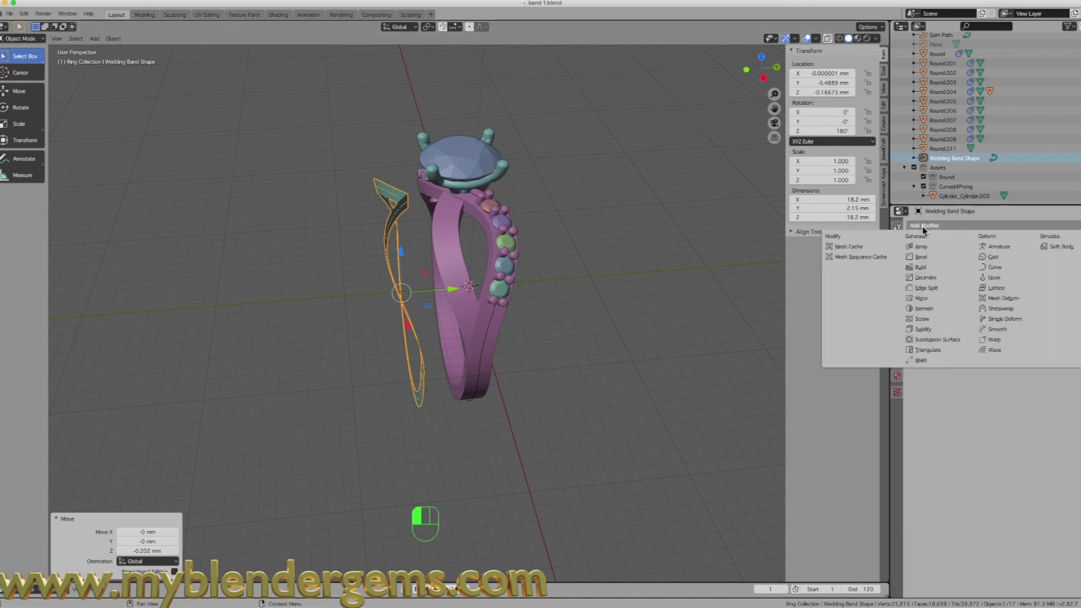
{"action": "left_click", "coordinate": [922, 329]}
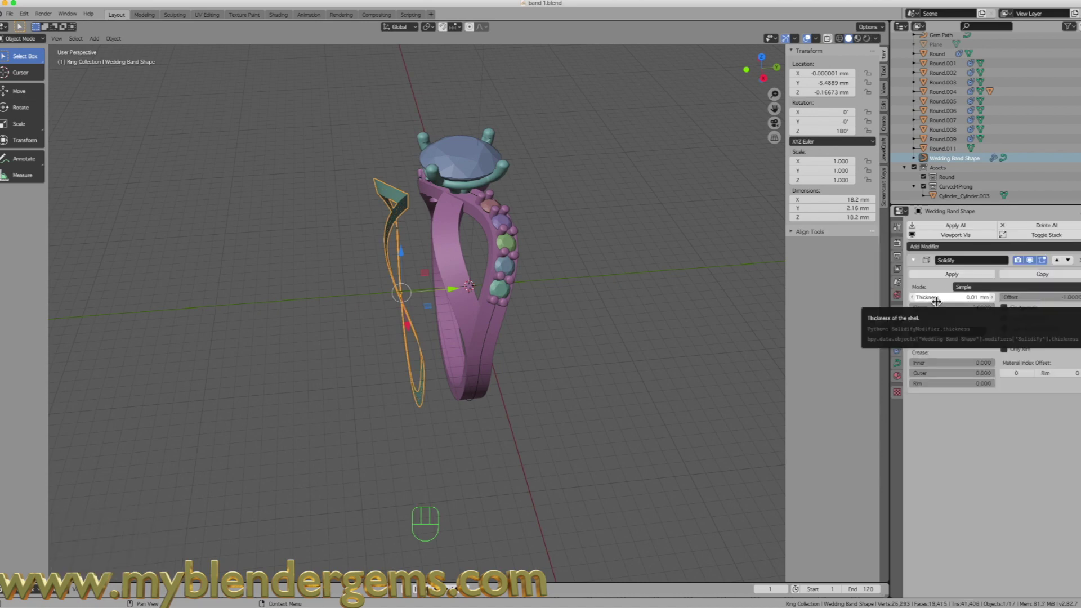
{"action": "left_click_drag", "start_coordinate": [938, 300], "coordinate": [1031, 300]}
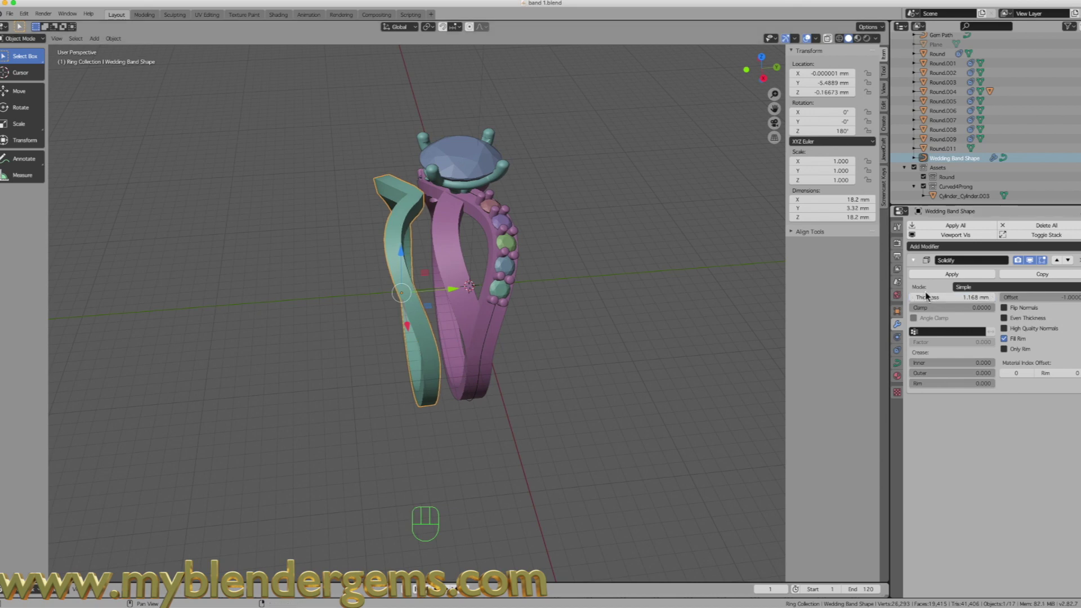
{"action": "left_click", "coordinate": [968, 298]}
{"action": "type", "text": "2.1"}
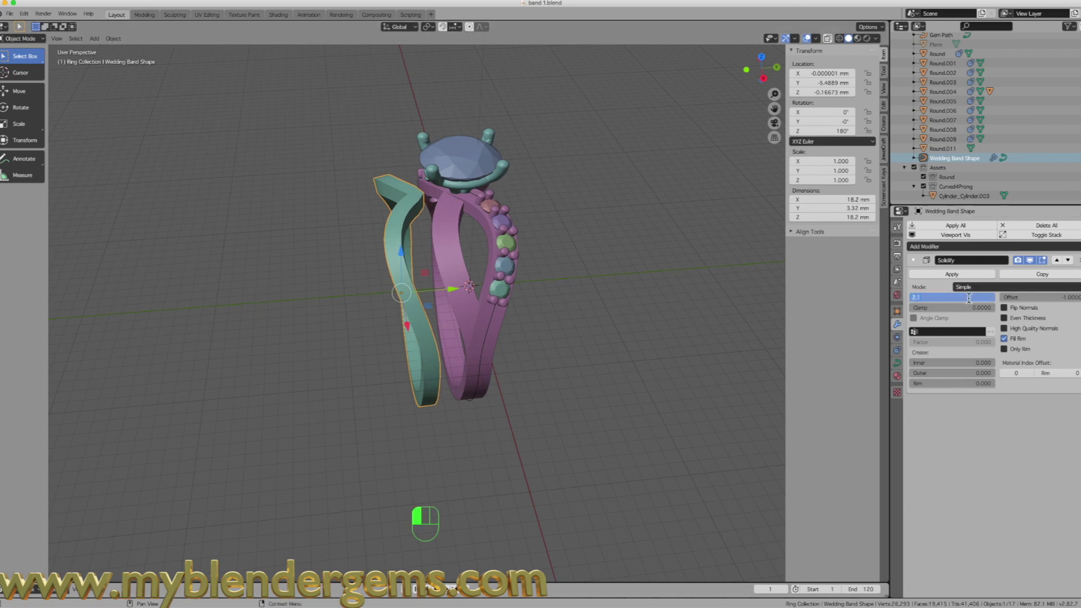
{"action": "key", "text": "Return"}
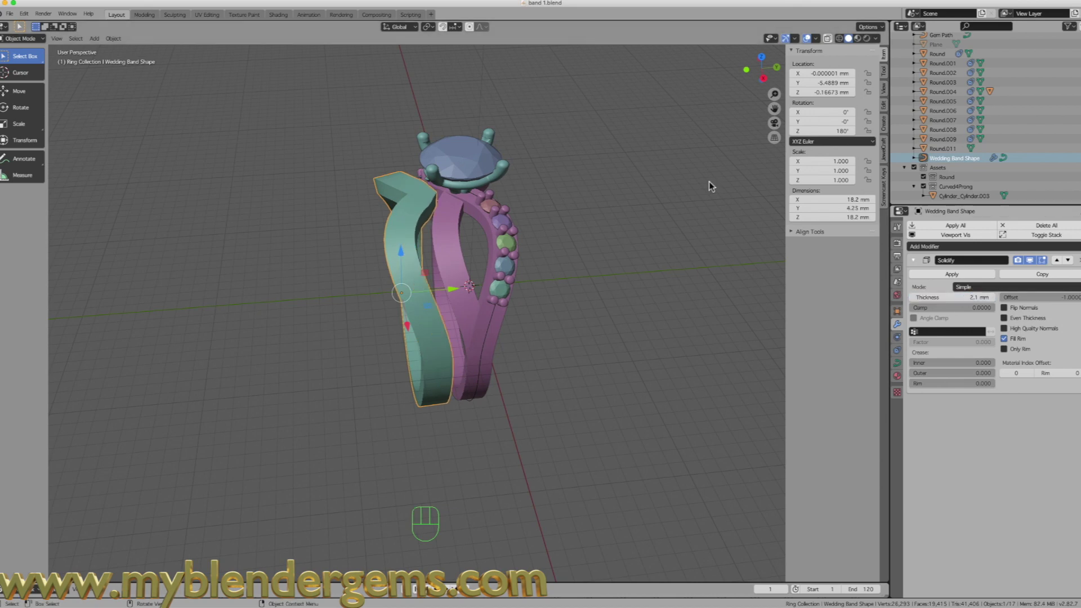
{"action": "left_click", "coordinate": [969, 298]}
{"action": "type", "text": "1.9"}
{"action": "key", "text": "Return"}
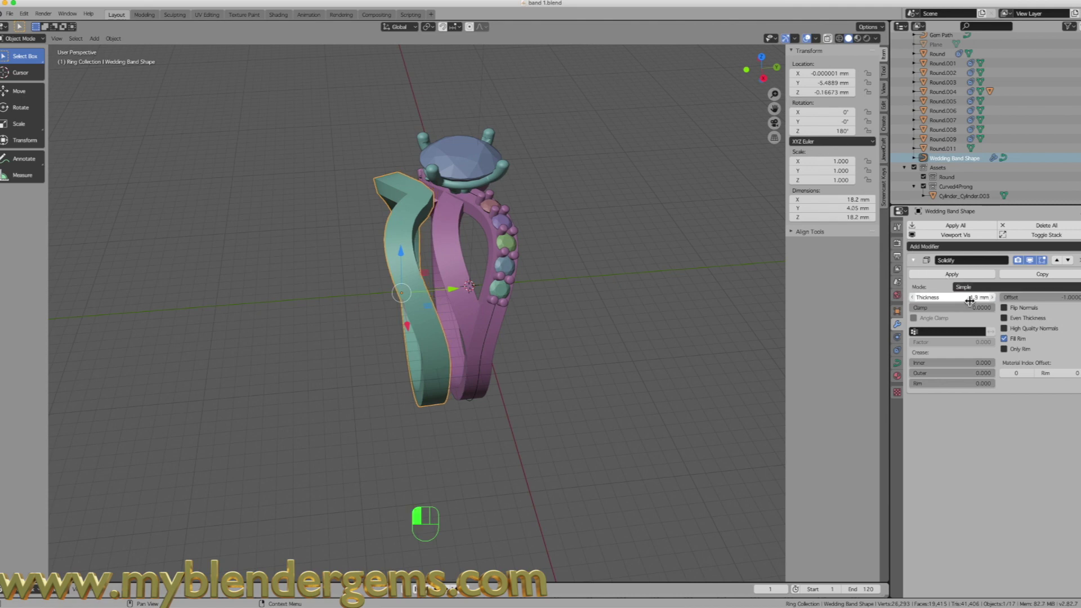
Move the wedding band about 0.66 mm along Y towards the engagement ring.
{"action": "middle_click_drag", "start_coordinate": [515, 321], "coordinate": [423, 312]}
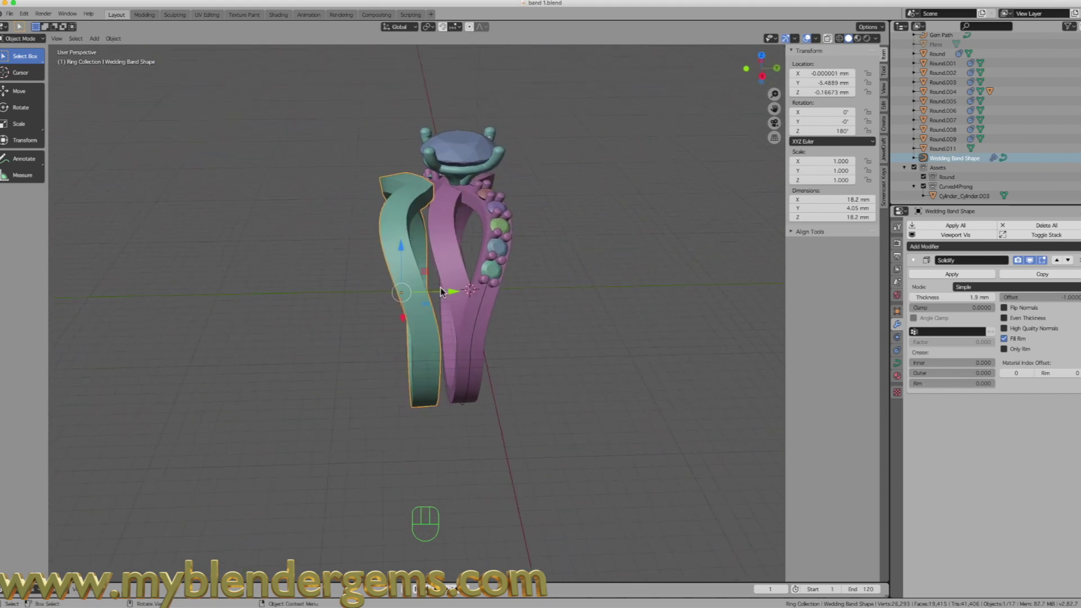
{"action": "mouse_move", "coordinate": [450, 292]}
{"action": "left_mouse_down"}
{"action": "mouse_move", "coordinate": [471, 290]}
{"action": "mouse_move", "coordinate": [457, 291]}
{"action": "left_mouse_up"}
{"action": "mouse_move", "coordinate": [458, 292]}
{"action": "middle_mouse_down"}
{"action": "mouse_move", "coordinate": [523, 302]}
{"action": "mouse_move", "coordinate": [454, 279]}
{"action": "middle_mouse_up"}
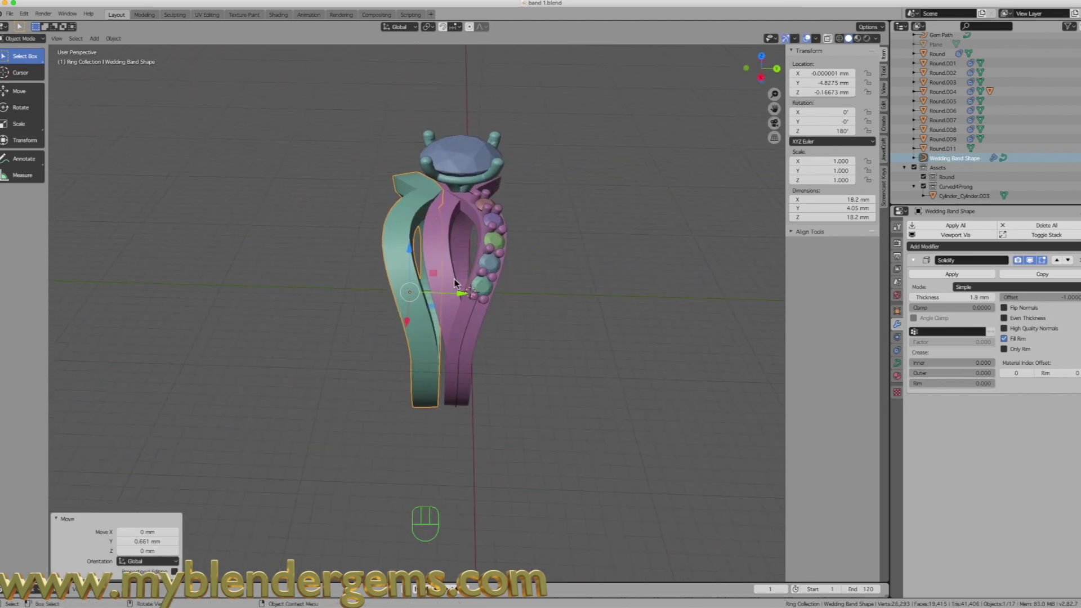
{"action": "mouse_move", "coordinate": [446, 217]}
{"action": "middle_mouse_down"}
{"action": "mouse_move", "coordinate": [464, 218]}
{"action": "mouse_move", "coordinate": [434, 225]}
{"action": "middle_mouse_up"}
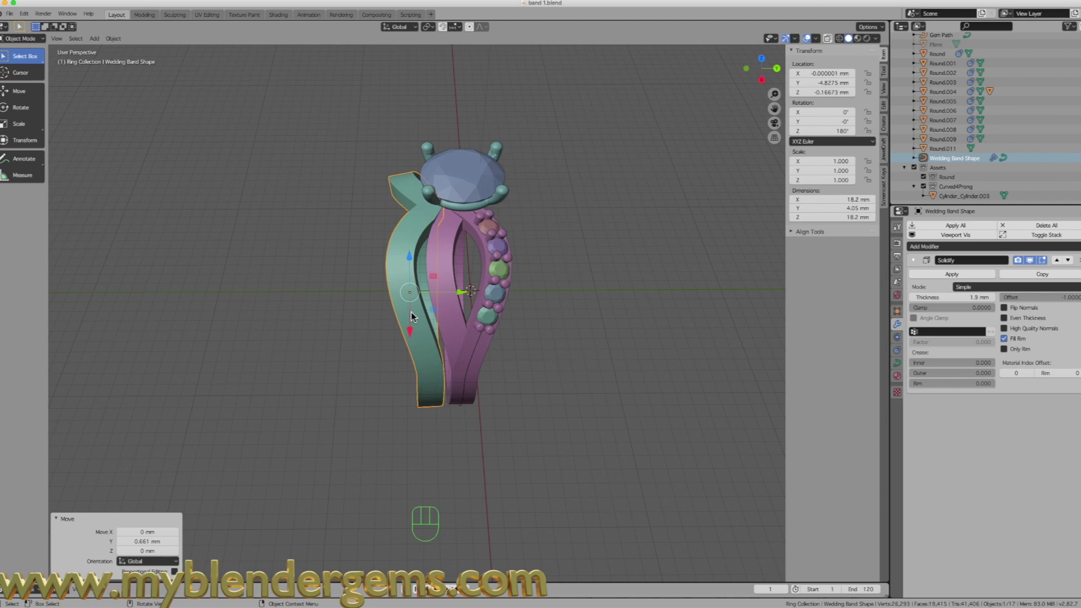
Scale the wedding band along Y to about 0.838.
{"action": "key", "text": "s"}
{"action": "right_click", "coordinate": [488, 349]}
{"action": "key", "text": "s"}
{"action": "key", "text": "y"}
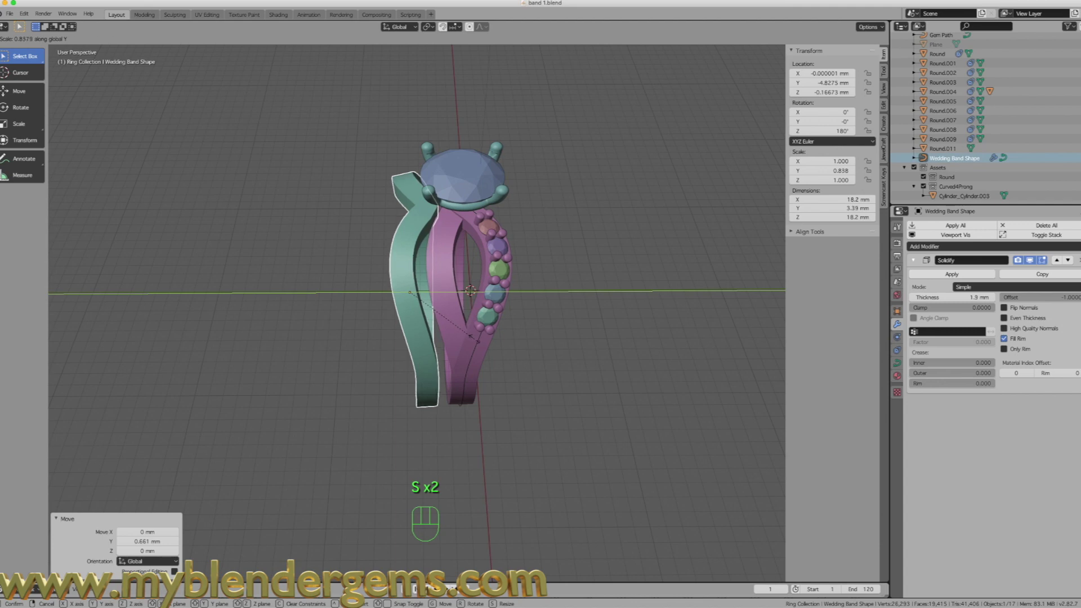
{"action": "left_click", "coordinate": [474, 325]}
Shift the wedding band about 0.345 mm along Y towards the engagement ring and about 0.254 mm back.
{"action": "left_click_drag", "start_coordinate": [464, 293], "coordinate": [476, 292]}
{"action": "middle_click_drag", "start_coordinate": [477, 292], "coordinate": [400, 342]}
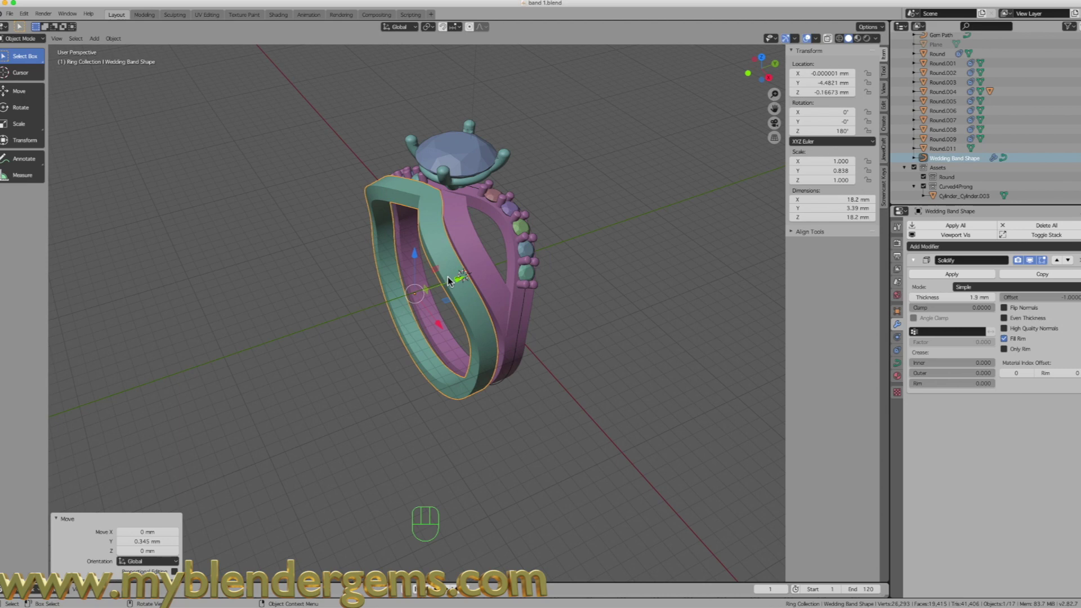
{"action": "left_click_drag", "start_coordinate": [456, 278], "coordinate": [446, 281]}
{"action": "middle_click_drag", "start_coordinate": [447, 281], "coordinate": [477, 261]}
{"action": "middle_click_drag", "start_coordinate": [385, 255], "coordinate": [479, 321]}
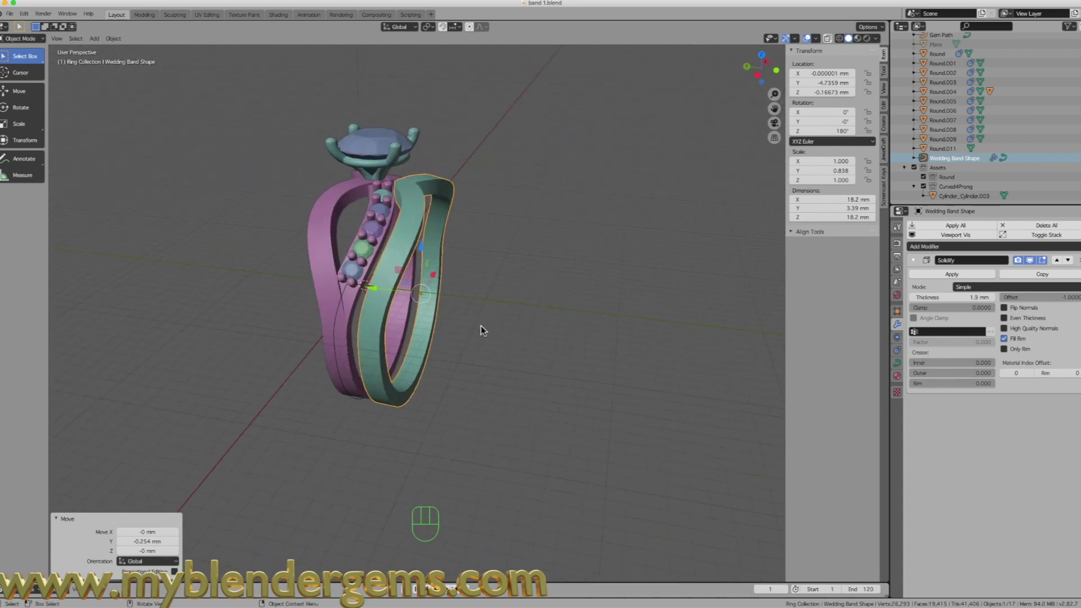
Try Solidify thicknesses of about -1.897 mm and 1.215 mm on the wedding band, and delete the modifier.
{"action": "left_click_drag", "start_coordinate": [969, 300], "coordinate": [884, 300]}
{"action": "middle_click_drag", "start_coordinate": [350, 259], "coordinate": [448, 249]}
{"action": "scroll", "coordinate": [430, 208], "scroll_direction": "up", "scroll_amount": 6}
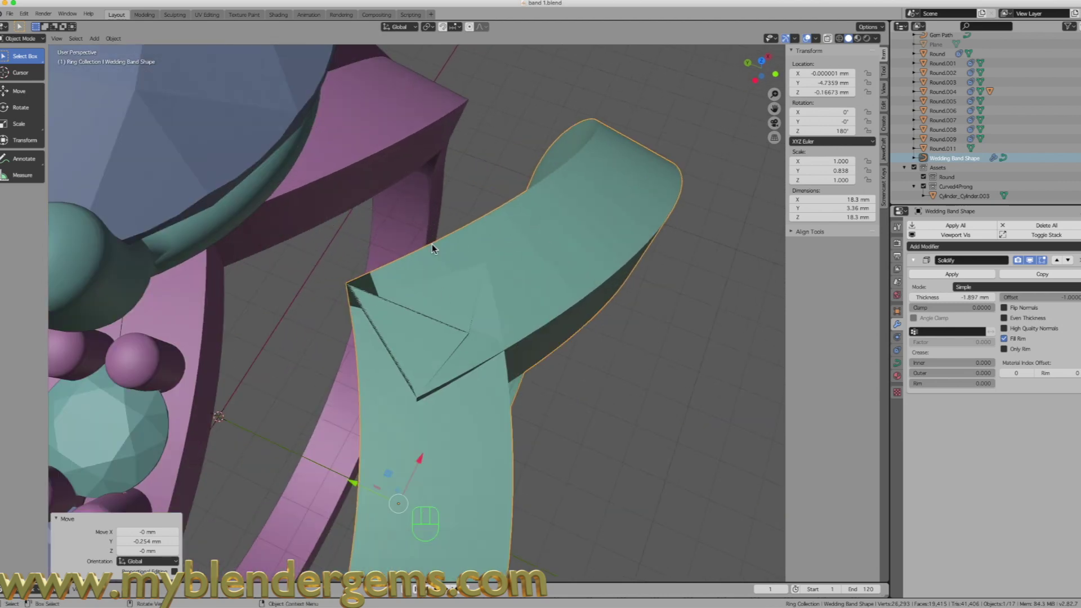
{"action": "left_click_drag", "start_coordinate": [951, 298], "coordinate": [1020, 297]}
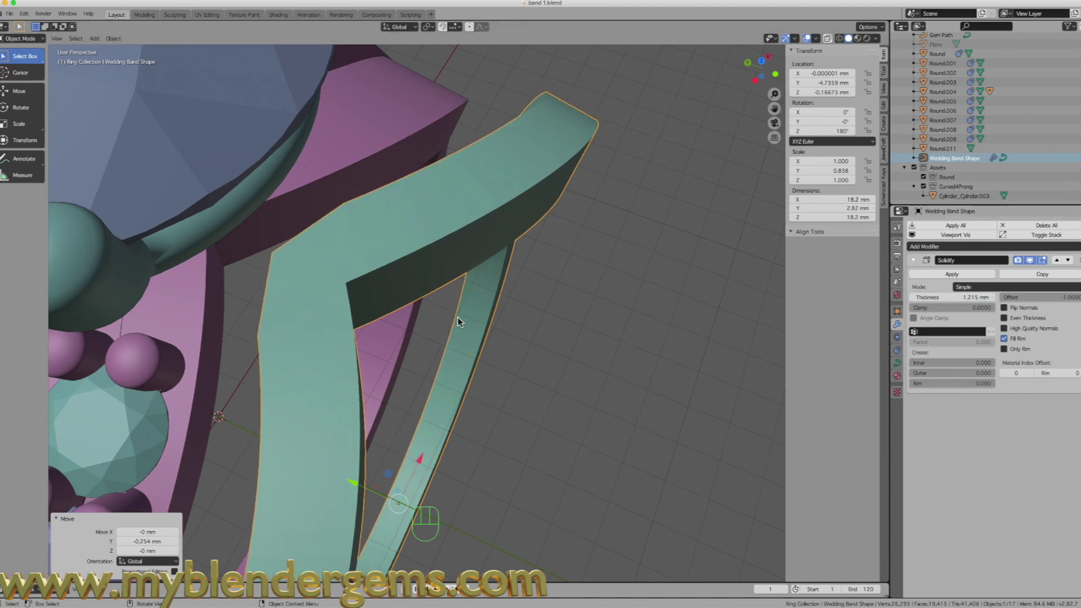
{"action": "left_click", "coordinate": [1078, 260]}
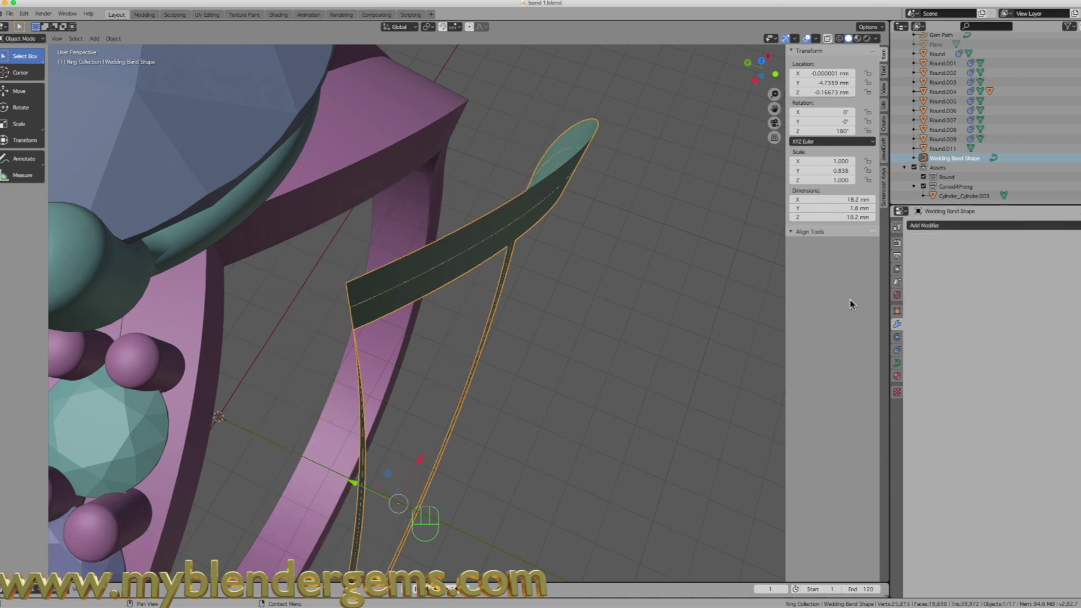
Convert the extruded Wedding Band Shape curve to a mesh.
{"action": "middle_click_drag", "start_coordinate": [309, 422], "coordinate": [333, 282]}
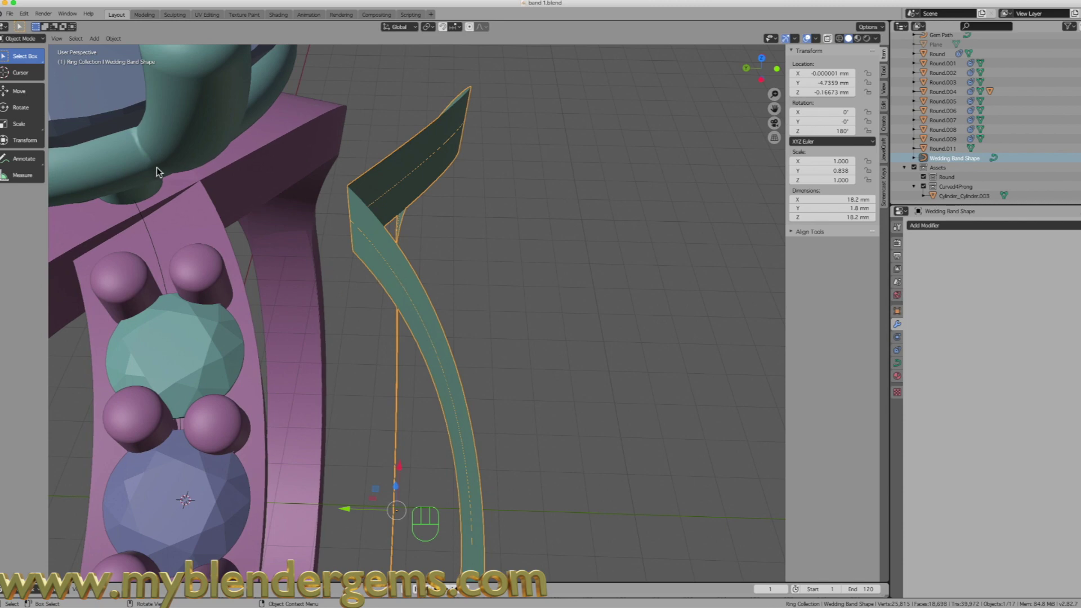
{"action": "mouse_move", "coordinate": [417, 292]}
{"action": "middle_mouse_down"}
{"action": "mouse_move", "coordinate": [380, 300]}
{"action": "mouse_move", "coordinate": [367, 280]}
{"action": "mouse_move", "coordinate": [410, 288]}
{"action": "middle_mouse_up"}
{"action": "scroll", "coordinate": [410, 287], "scroll_direction": "down", "scroll_amount": 8}
{"action": "scroll", "coordinate": [411, 281], "scroll_direction": "up", "scroll_amount": 4}
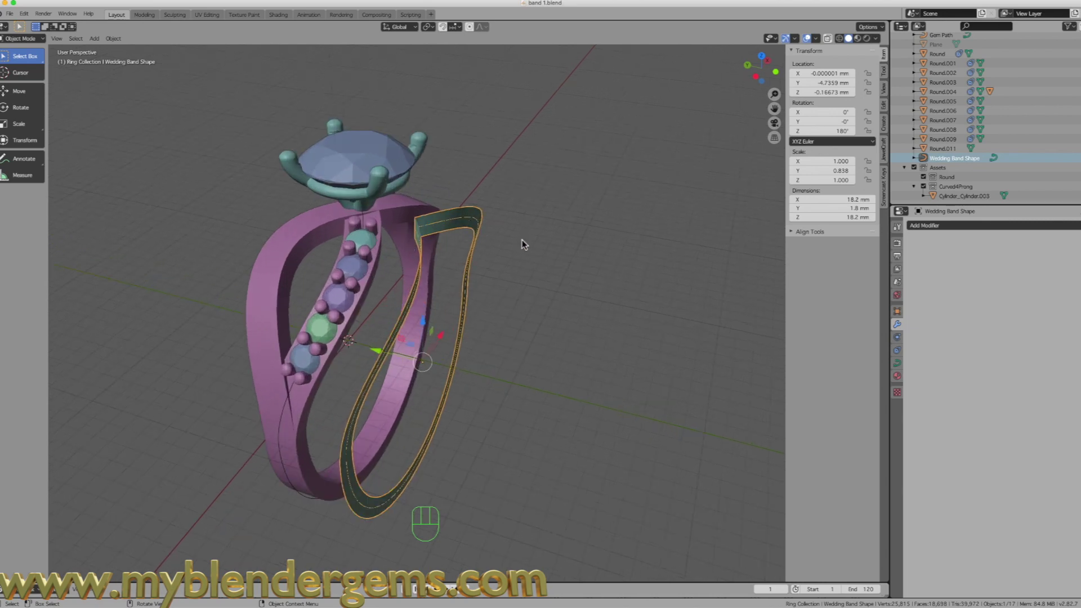
{"action": "right_click", "coordinate": [427, 227]}
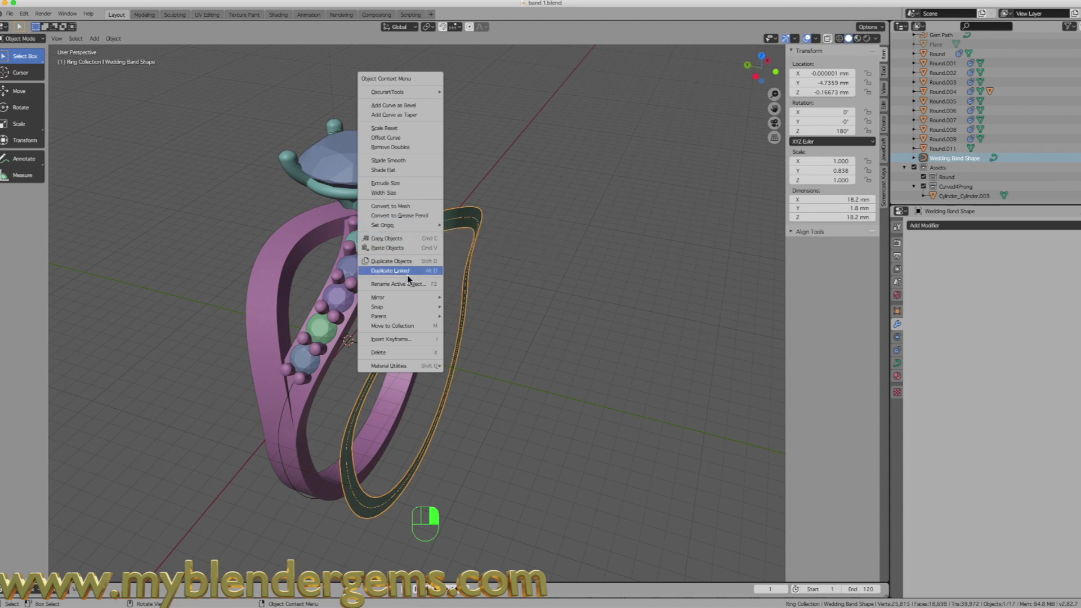
{"action": "left_click", "coordinate": [397, 207]}
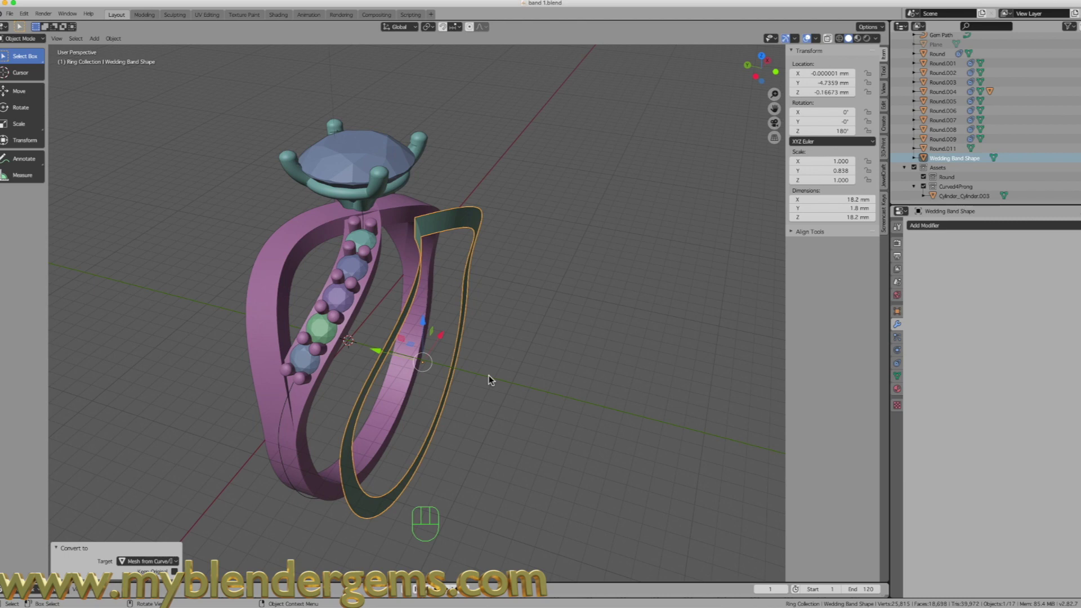
In edit mode, extrude the entire Wedding Band Shape mesh about 1.69 mm along Y towards the engagement ring.
{"action": "key", "text": "Tab"}
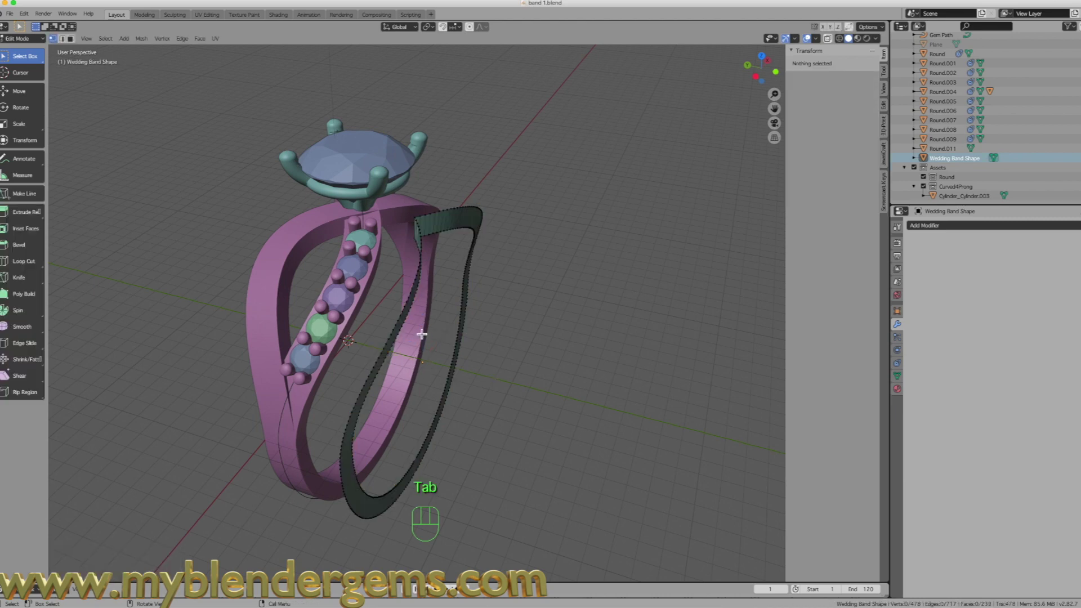
{"action": "key", "text": "a"}
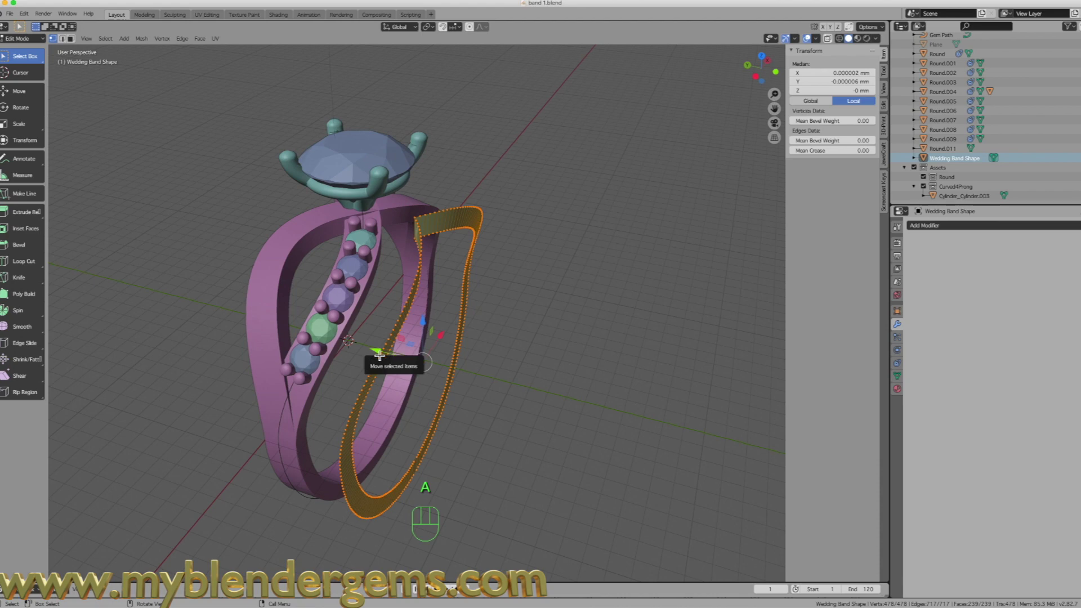
{"action": "key", "text": "e"}
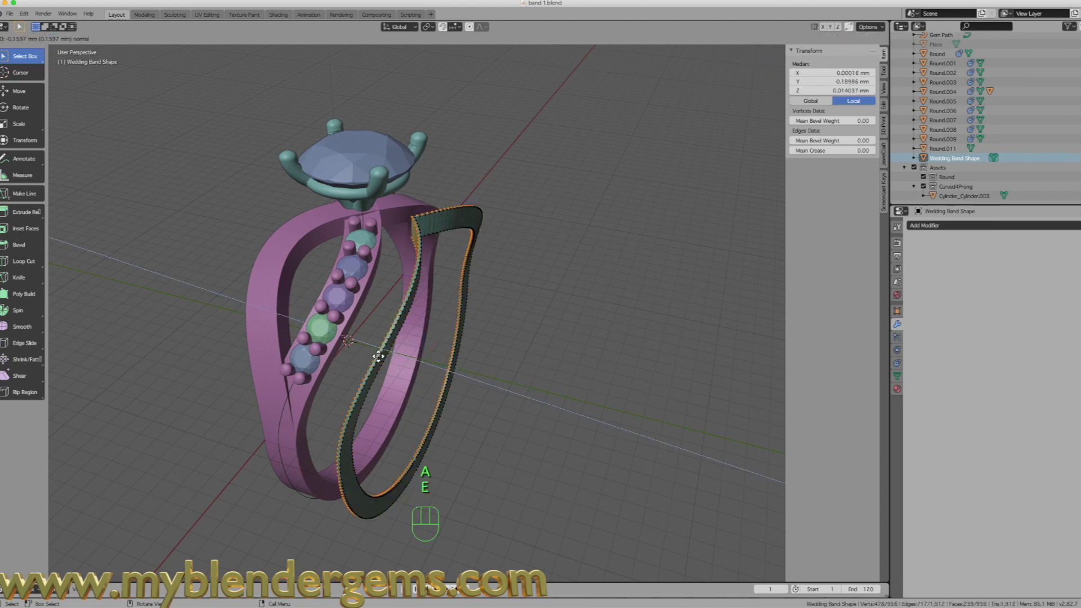
{"action": "key", "text": "y"}
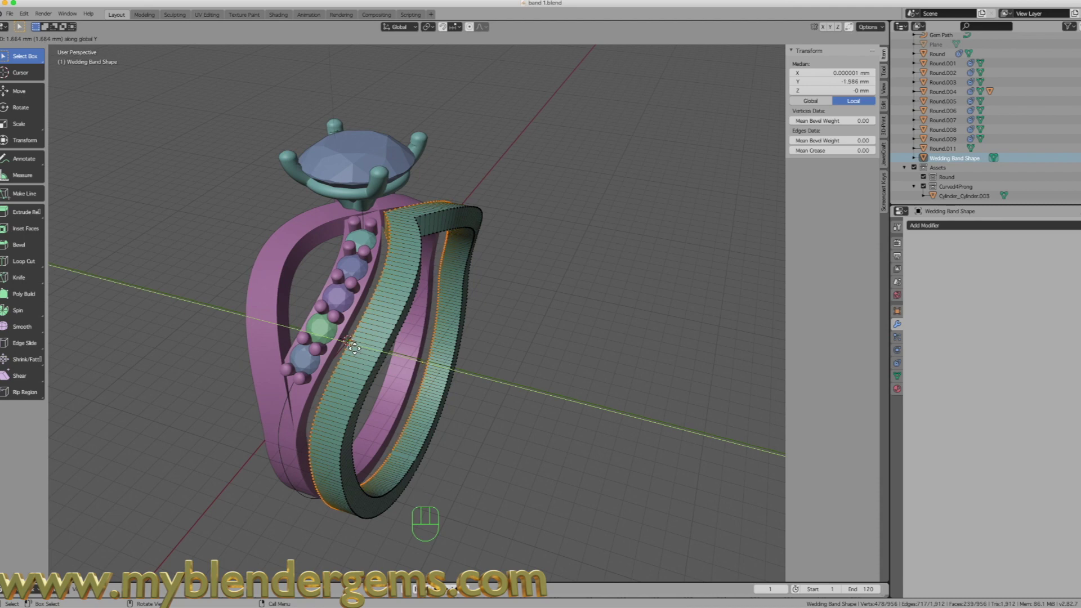
{"action": "left_click", "coordinate": [354, 347]}
{"action": "middle_click_drag", "start_coordinate": [354, 347], "coordinate": [455, 346]}
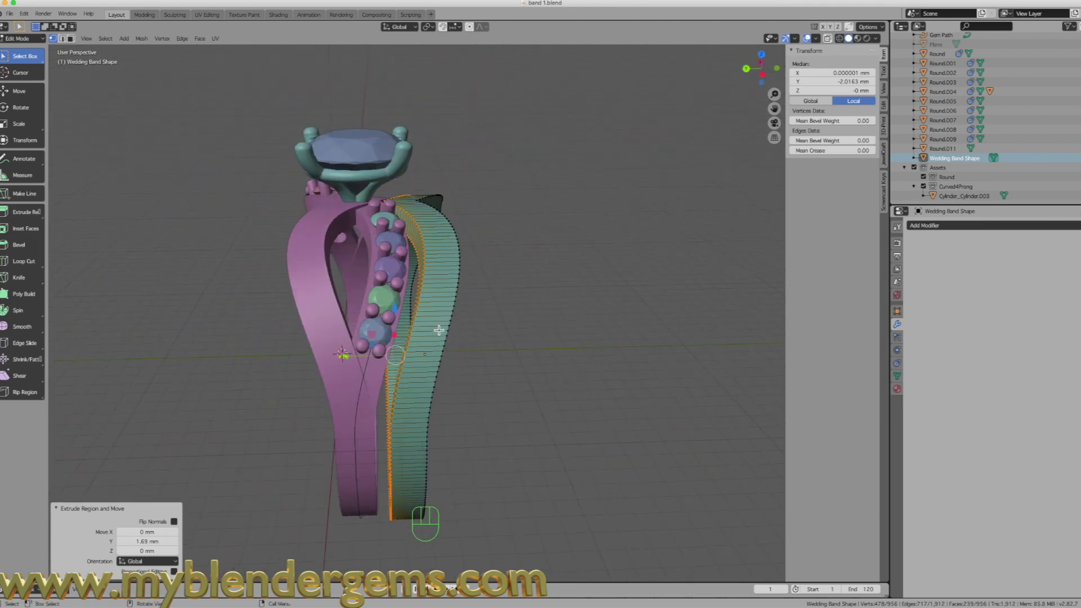
Move the extruded faces slightly further along Y towards the engagement ring and return to object mode.
{"action": "key", "text": "g"}
{"action": "key", "text": "y"}
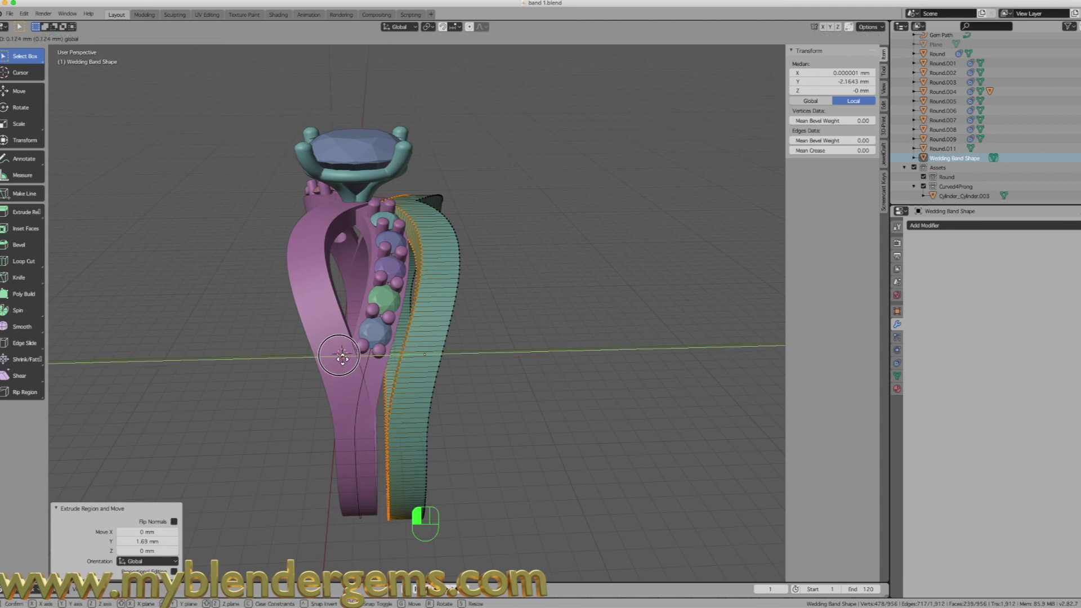
{"action": "left_click", "coordinate": [341, 355]}
{"action": "middle_click_drag", "start_coordinate": [341, 355], "coordinate": [482, 367]}
{"action": "key", "text": "Tab"}
{"action": "middle_click_drag", "start_coordinate": [364, 369], "coordinate": [388, 374]}
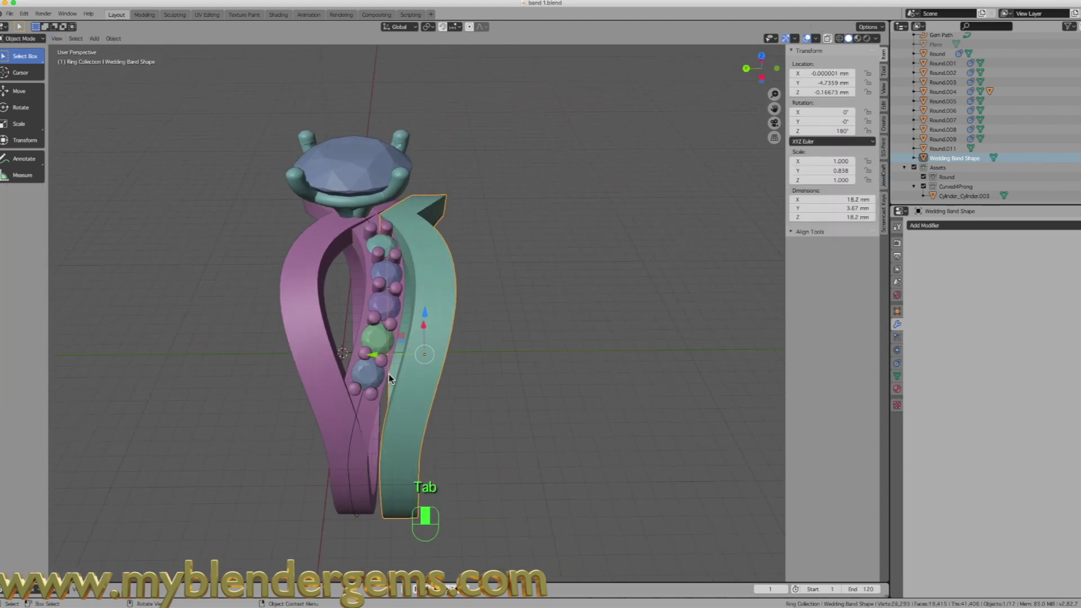
Move the wedding band 0.23 mm along Y towards the engagement ring, and pull it back away to about Y -6.14 mm.
{"action": "middle_click_drag", "start_coordinate": [492, 387], "coordinate": [389, 402]}
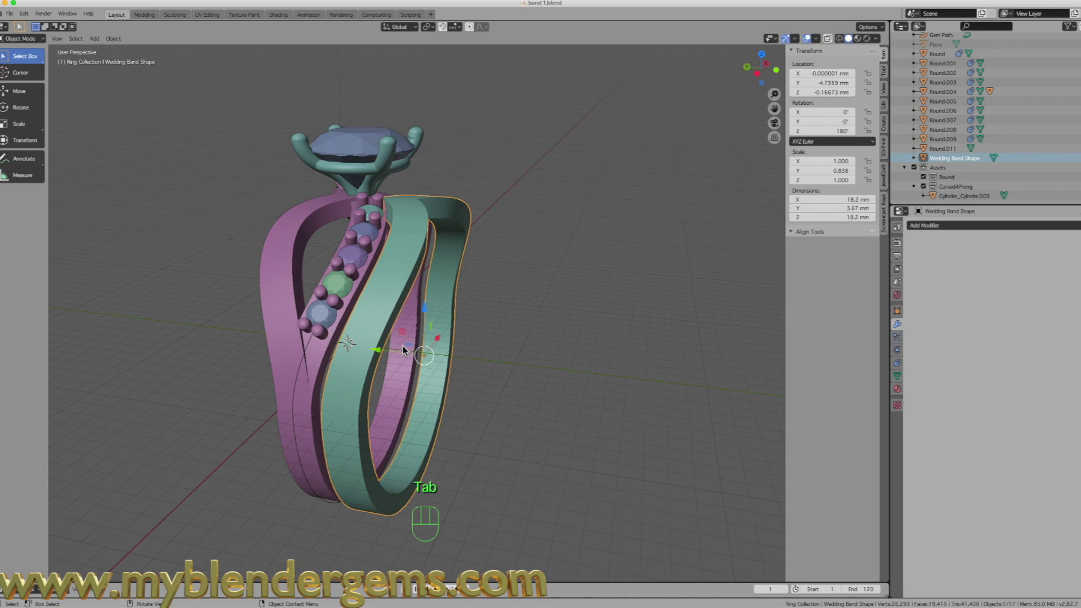
{"action": "left_click_drag", "start_coordinate": [403, 350], "coordinate": [381, 355]}
{"action": "middle_click_drag", "start_coordinate": [394, 372], "coordinate": [407, 333]}
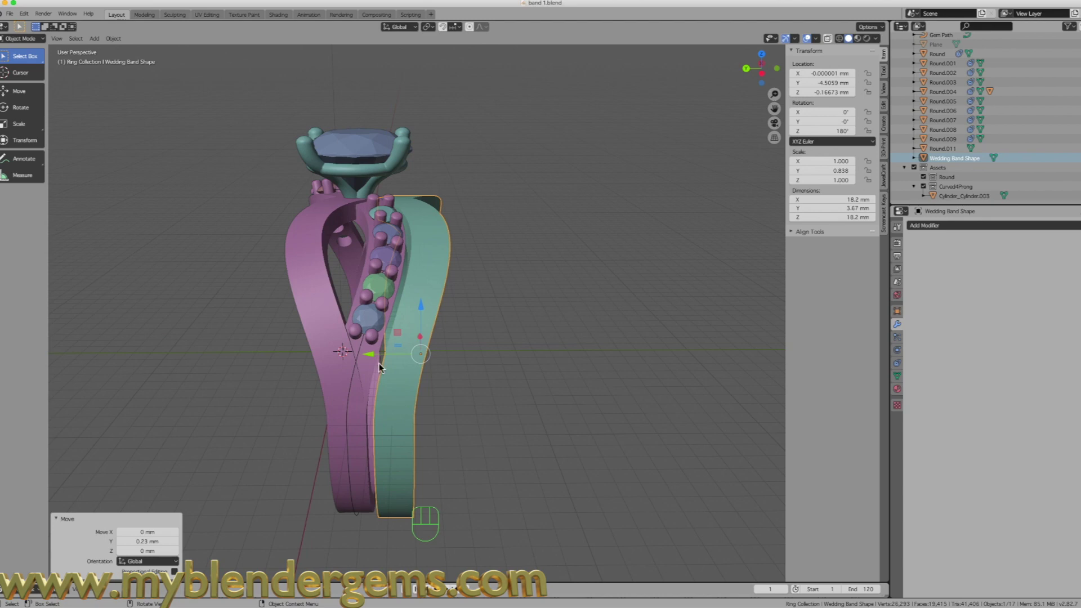
{"action": "middle_click_drag", "start_coordinate": [498, 305], "coordinate": [428, 330]}
{"action": "left_click_drag", "start_coordinate": [382, 342], "coordinate": [409, 346]}
{"action": "middle_click_drag", "start_coordinate": [408, 346], "coordinate": [445, 355]}
In edit mode, clear the selection and add one centred loop cut around the wedding band's outer surface.
{"action": "key", "text": "Tab"}
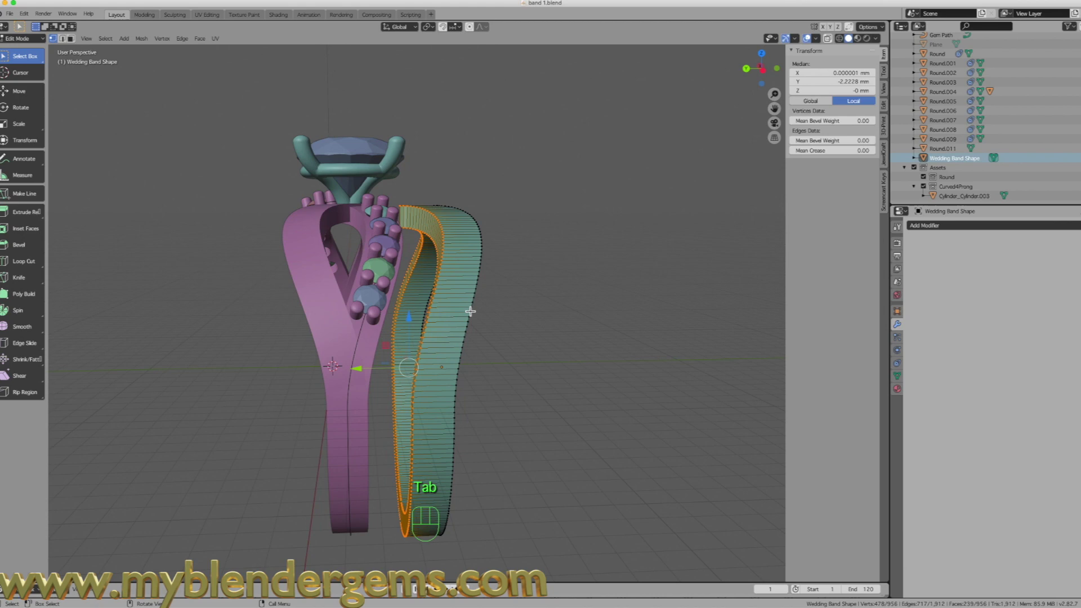
{"action": "key", "text": "a"}
{"action": "key", "text": "a"}
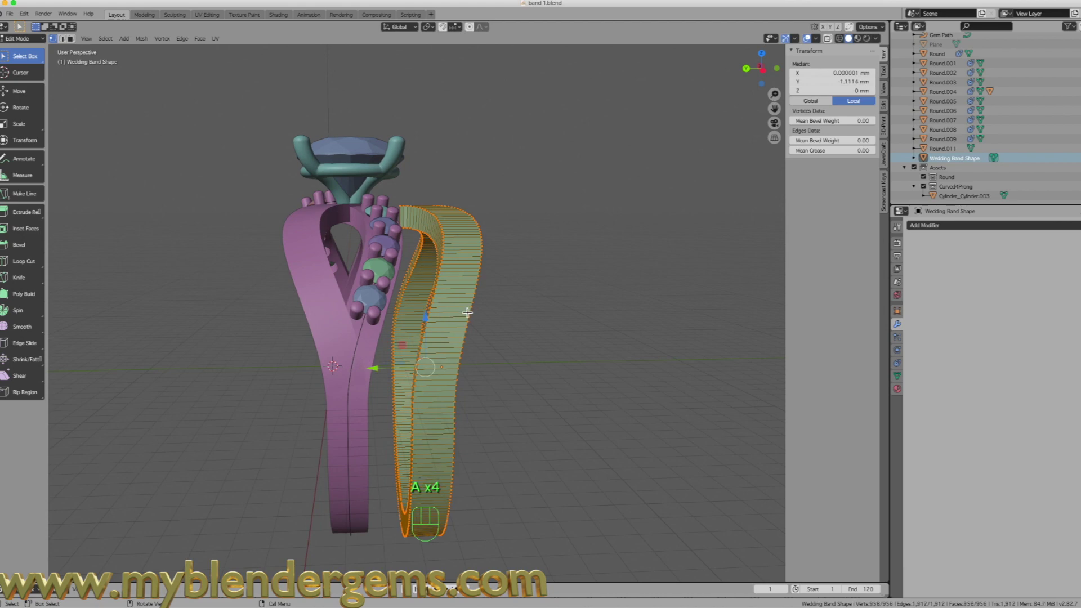
{"action": "key", "text": "a"}
{"action": "key", "text": "a"}
{"action": "key", "text": "a"}
{"action": "middle_click_drag", "start_coordinate": [472, 313], "coordinate": [473, 325]}
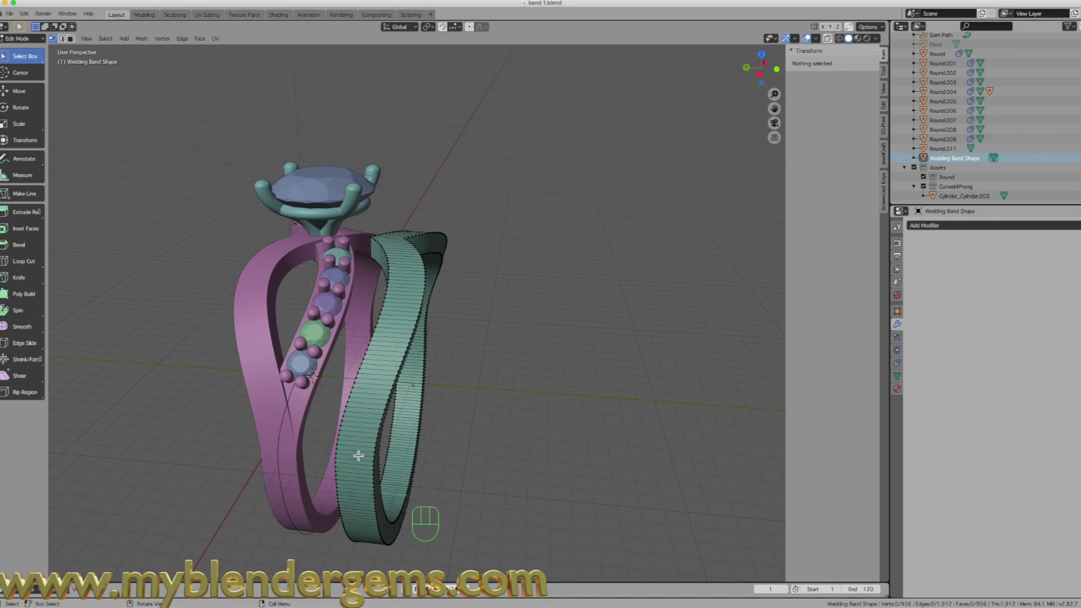
{"action": "key", "text": "ctrl"}
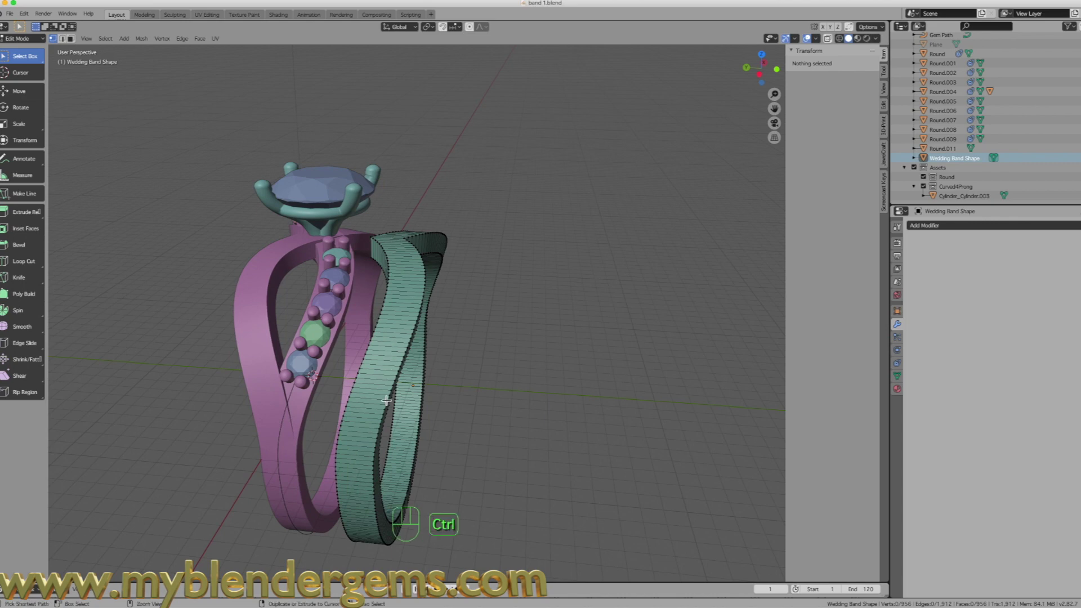
{"action": "key", "text": "ctrl+r"}
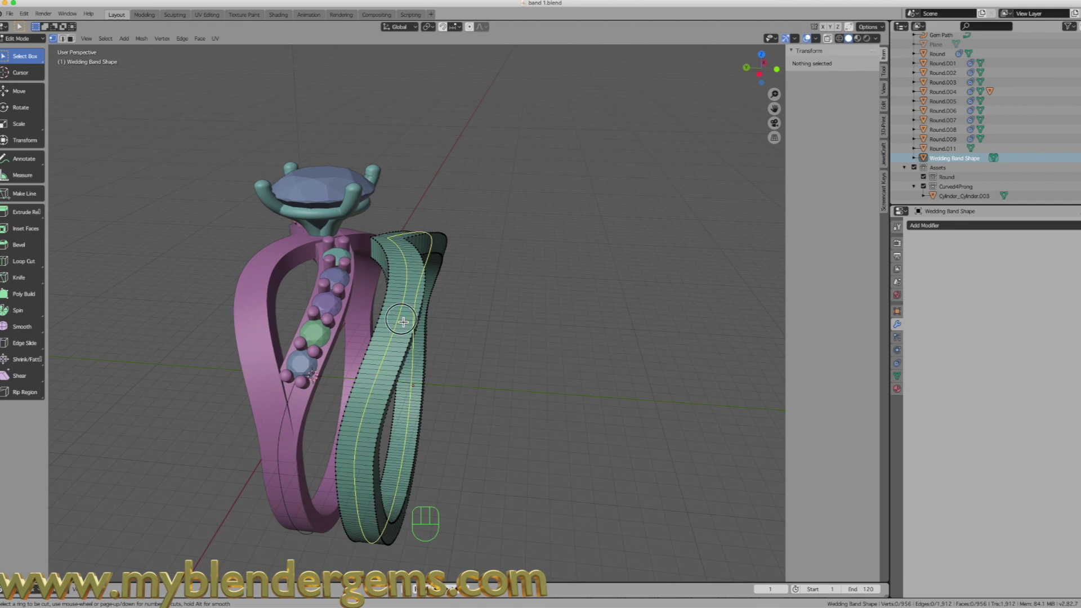
{"action": "left_click", "coordinate": [403, 321]}
{"action": "right_click", "coordinate": [403, 322]}
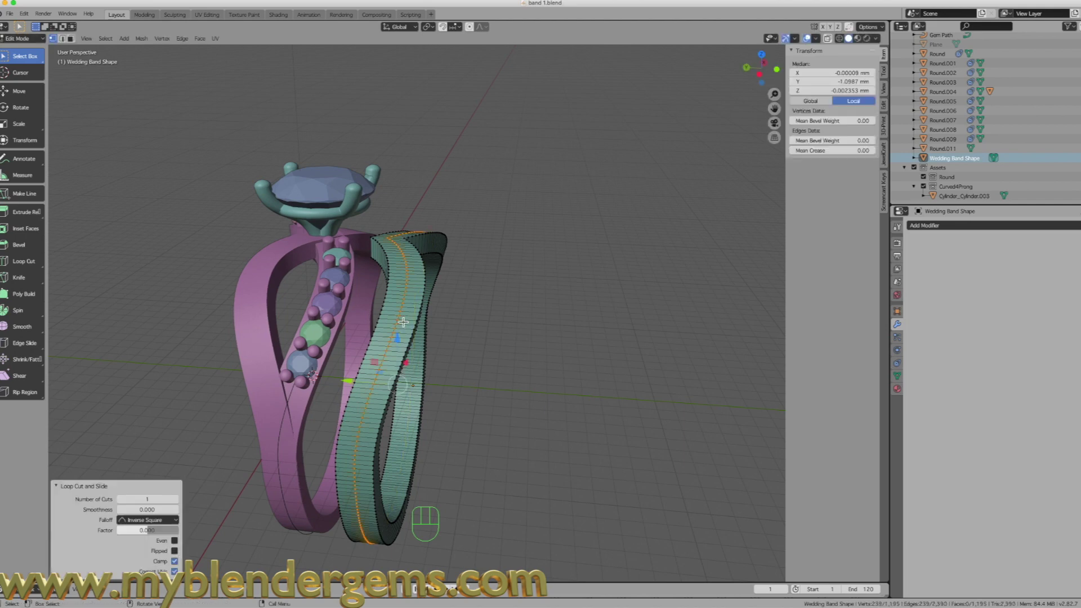
Separate the selected centre loop into its own object and return to object mode.
{"action": "key", "text": "p"}
{"action": "left_click", "coordinate": [382, 324]}
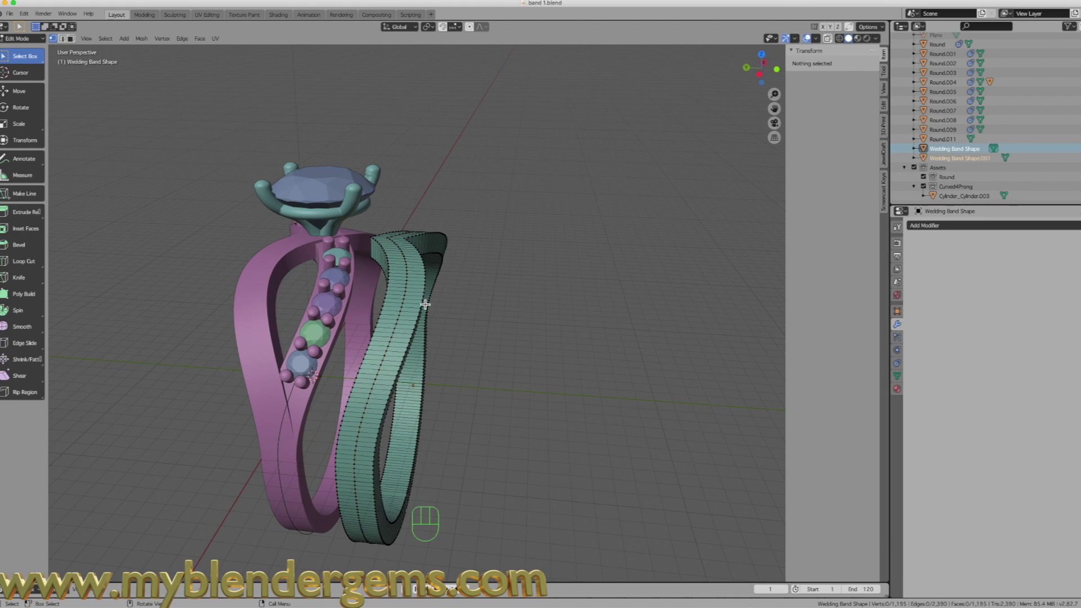
{"action": "key", "text": "Tab"}
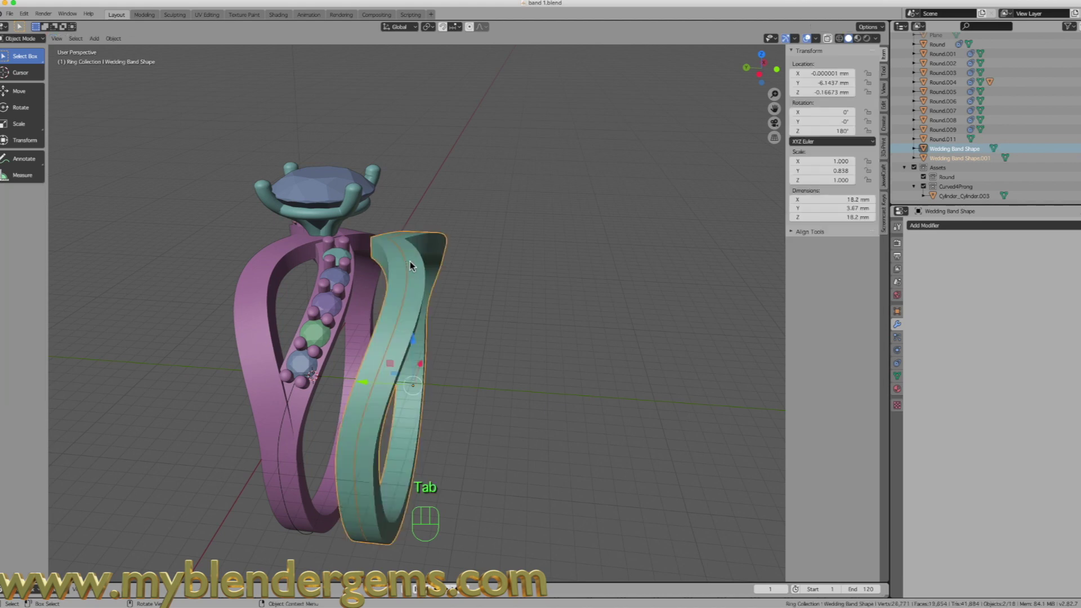
Select the separated centre loop and rename it Wedding band Diam Path.
{"action": "left_click", "coordinate": [407, 272]}
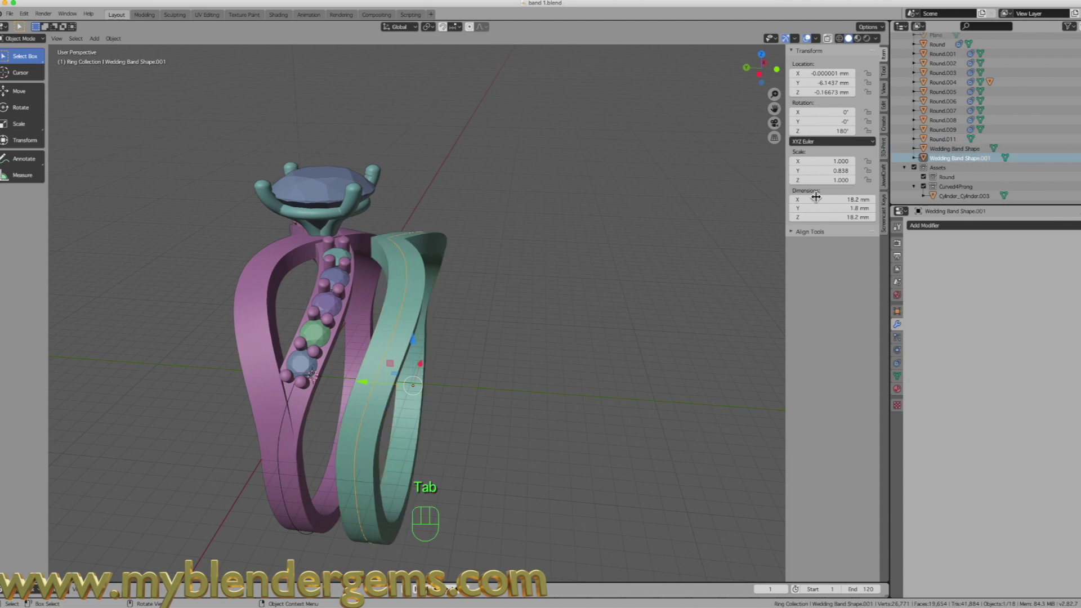
{"action": "double_click", "coordinate": [947, 159]}
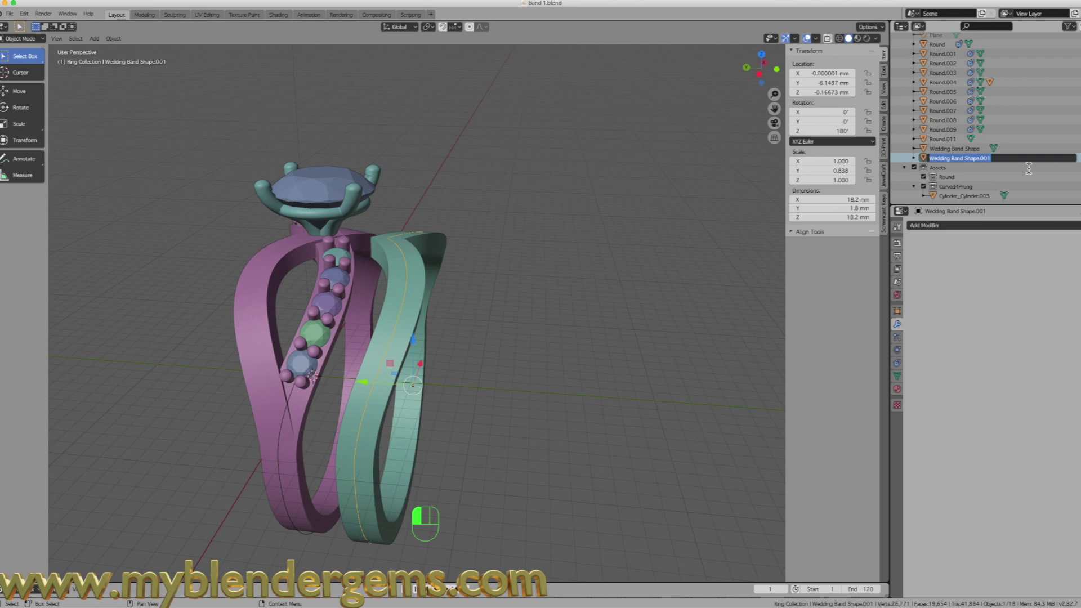
{"action": "type", "text": "Wedding band Diam Path"}
{"action": "key", "text": "Return"}
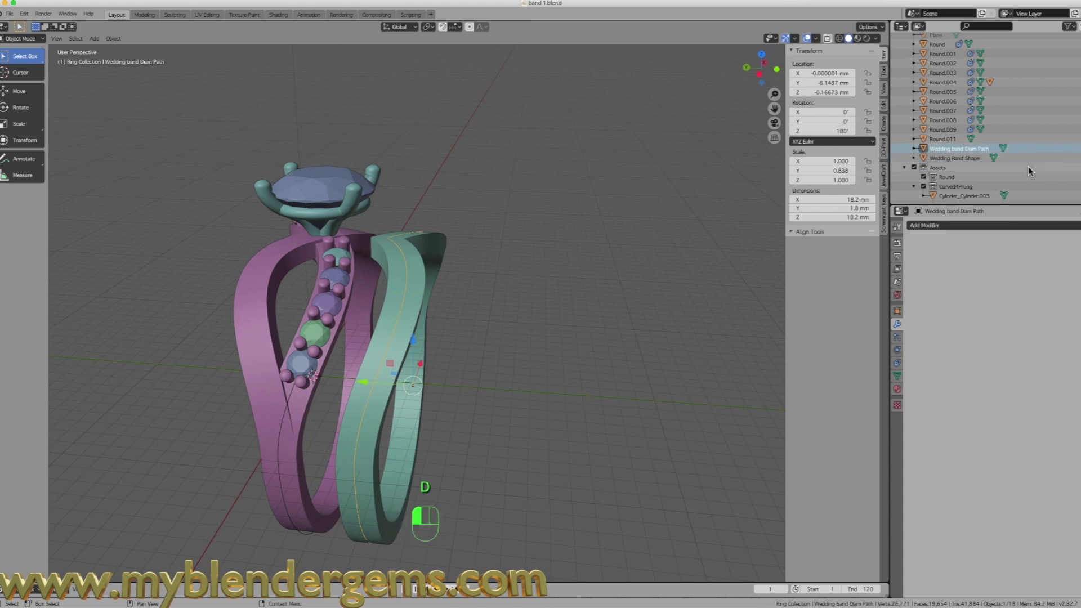
Move the diamond path and the wedding band together along Y to about -4.67 mm, against the engagement ring.
{"action": "middle_click_drag", "start_coordinate": [469, 322], "coordinate": [424, 323]}
{"action": "middle_click_drag", "start_coordinate": [356, 333], "coordinate": [364, 335]}
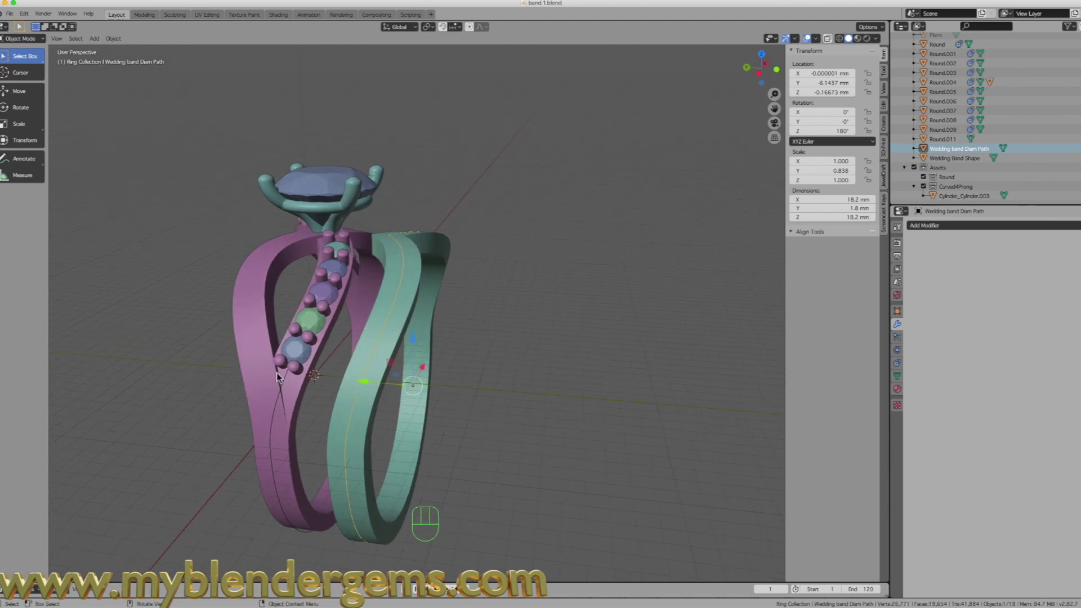
{"action": "middle_click_drag", "start_coordinate": [383, 299], "coordinate": [411, 342]}
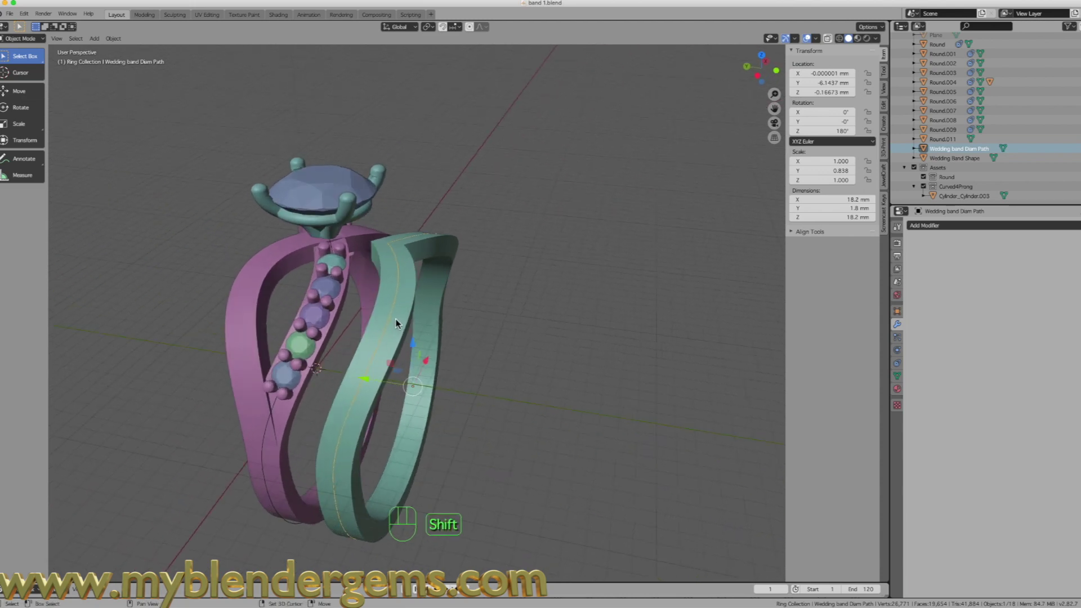
{"action": "left_click", "coordinate": [397, 320], "text": "shift"}
{"action": "left_click_drag", "start_coordinate": [372, 386], "coordinate": [344, 374]}
{"action": "middle_click_drag", "start_coordinate": [344, 374], "coordinate": [421, 372]}
Scale the Wedding band Diam Path up uniformly by about 1.012 so it sits just above the band's surface.
{"action": "left_click", "coordinate": [370, 293]}
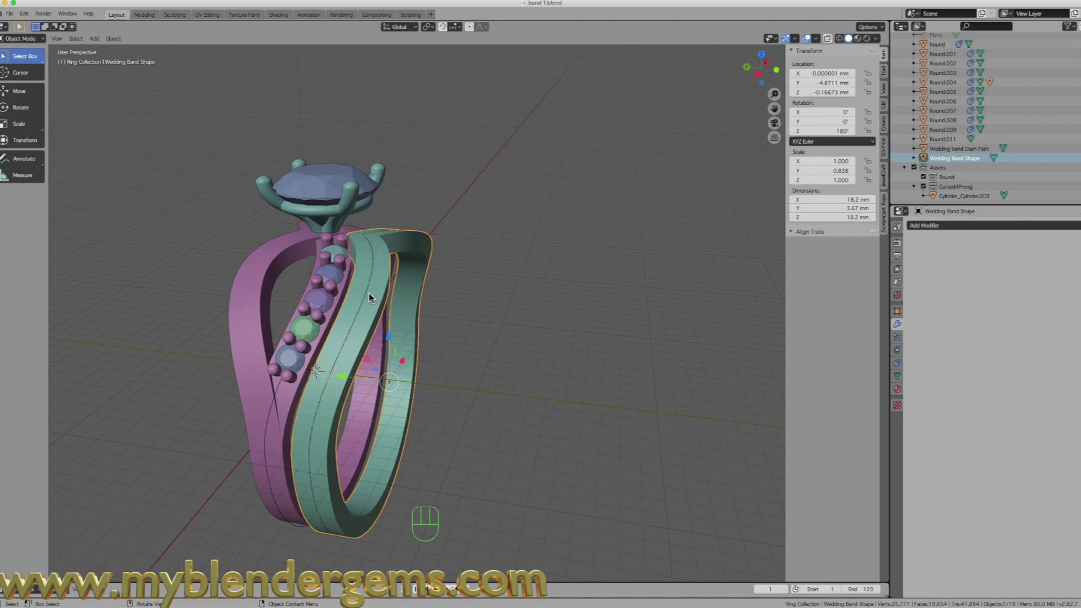
{"action": "left_click", "coordinate": [367, 289]}
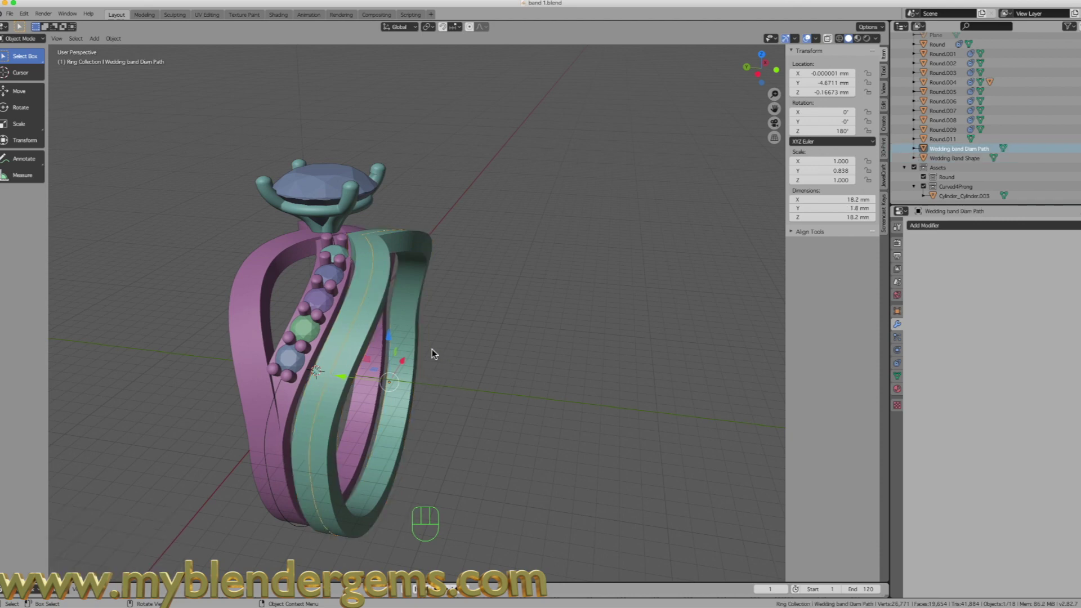
{"action": "key", "text": "s"}
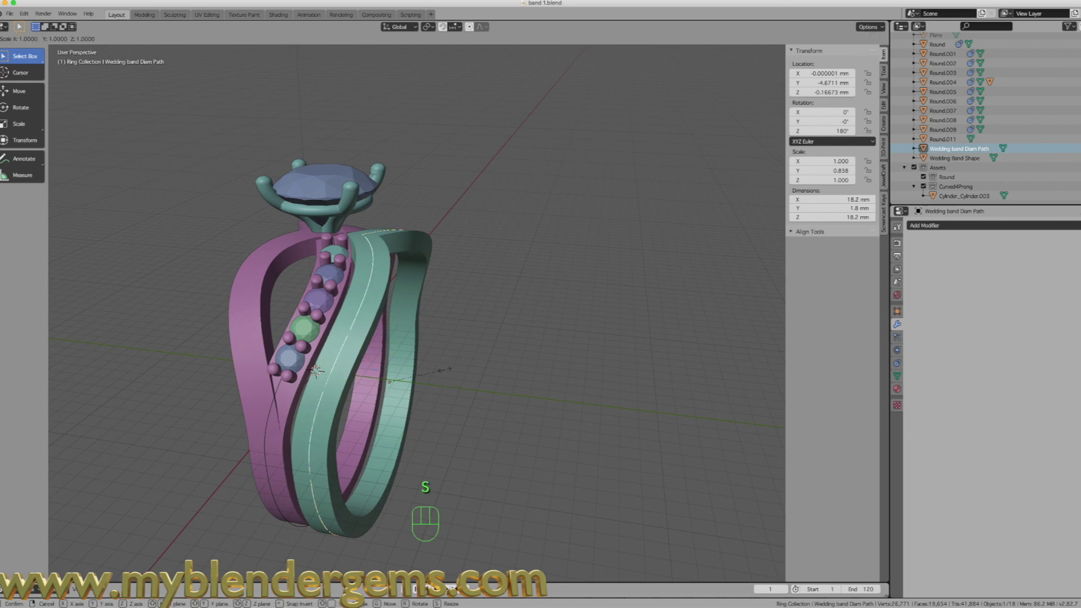
{"action": "left_click", "coordinate": [446, 373]}
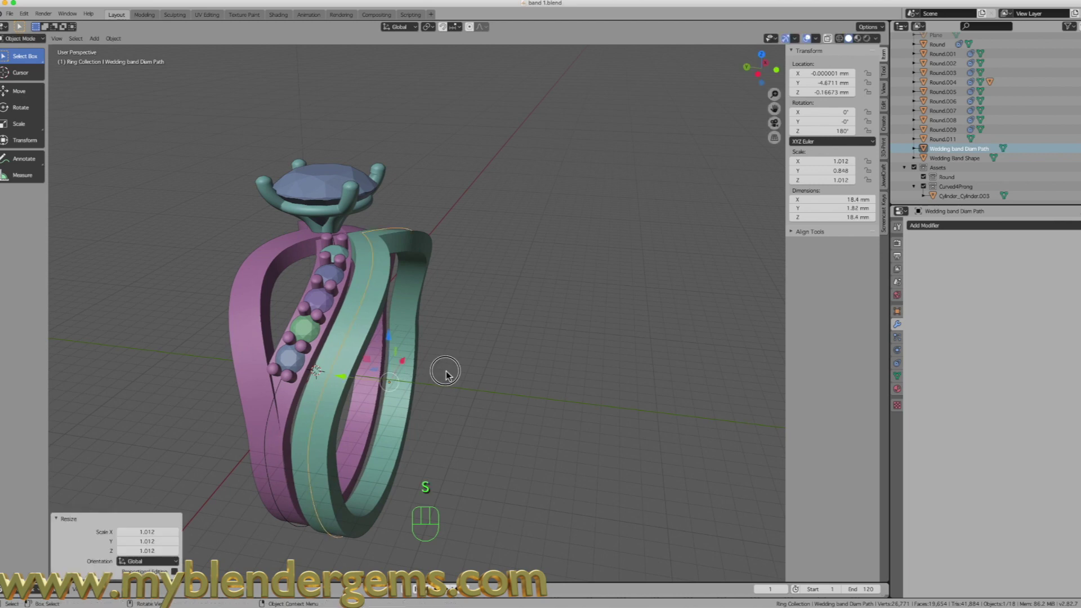
{"action": "middle_click_drag", "start_coordinate": [467, 371], "coordinate": [485, 355]}
{"action": "scroll", "coordinate": [373, 225], "scroll_direction": "up", "scroll_amount": 6}
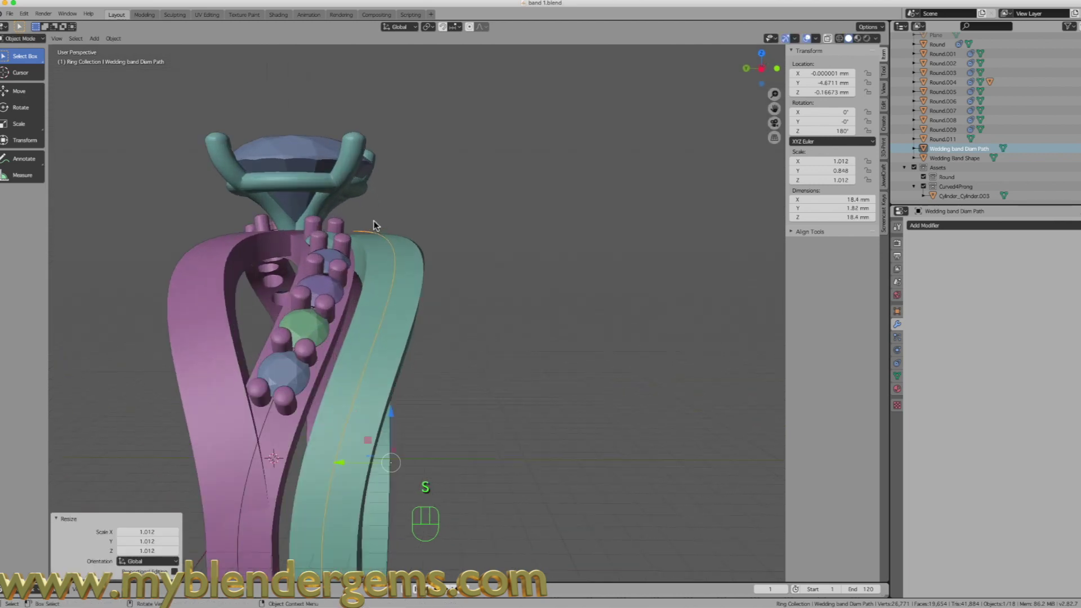
{"action": "scroll", "coordinate": [499, 328], "scroll_direction": "down", "scroll_amount": 8}
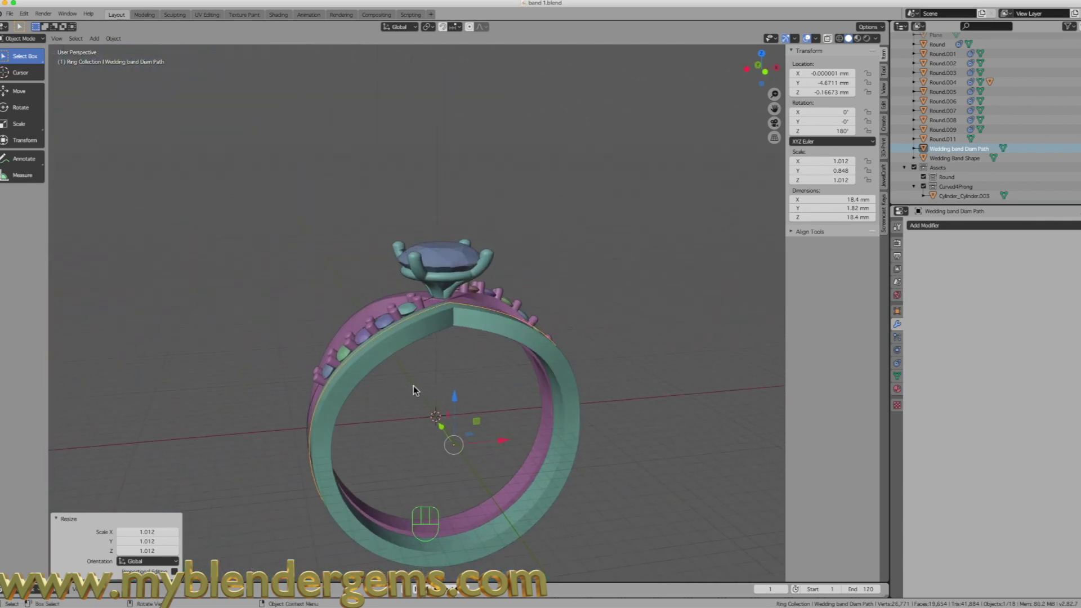
Add a new round gem at the 3D cursor with JewelCraft.
{"action": "middle_click_drag", "start_coordinate": [415, 391], "coordinate": [458, 398]}
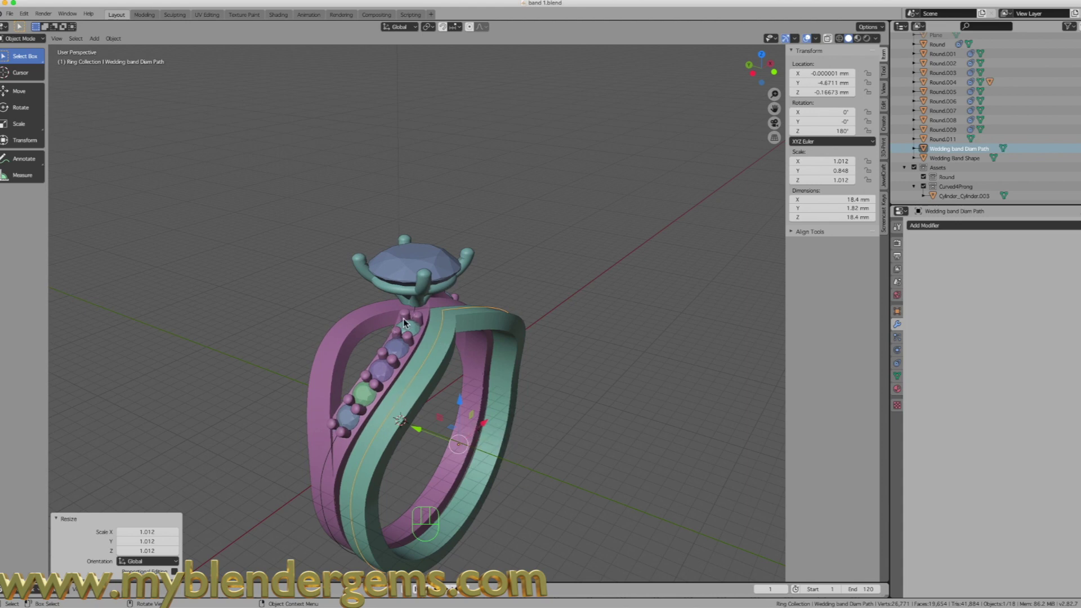
{"action": "middle_click_drag", "start_coordinate": [451, 347], "coordinate": [472, 371]}
{"action": "scroll", "coordinate": [318, 338], "scroll_direction": "down", "scroll_amount": 2}
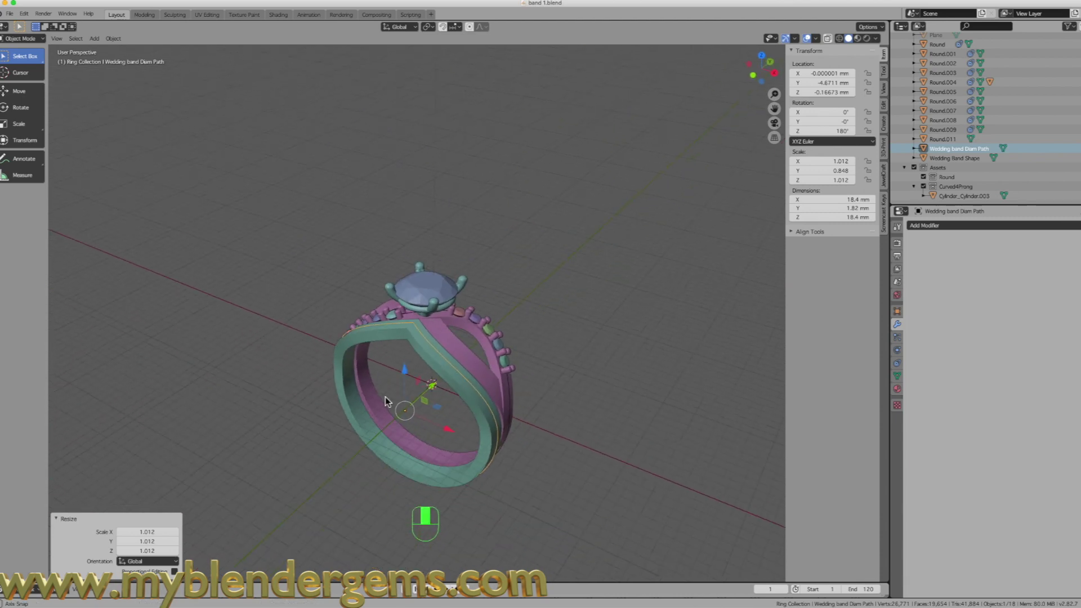
{"action": "middle_click_drag", "start_coordinate": [384, 397], "coordinate": [420, 395]}
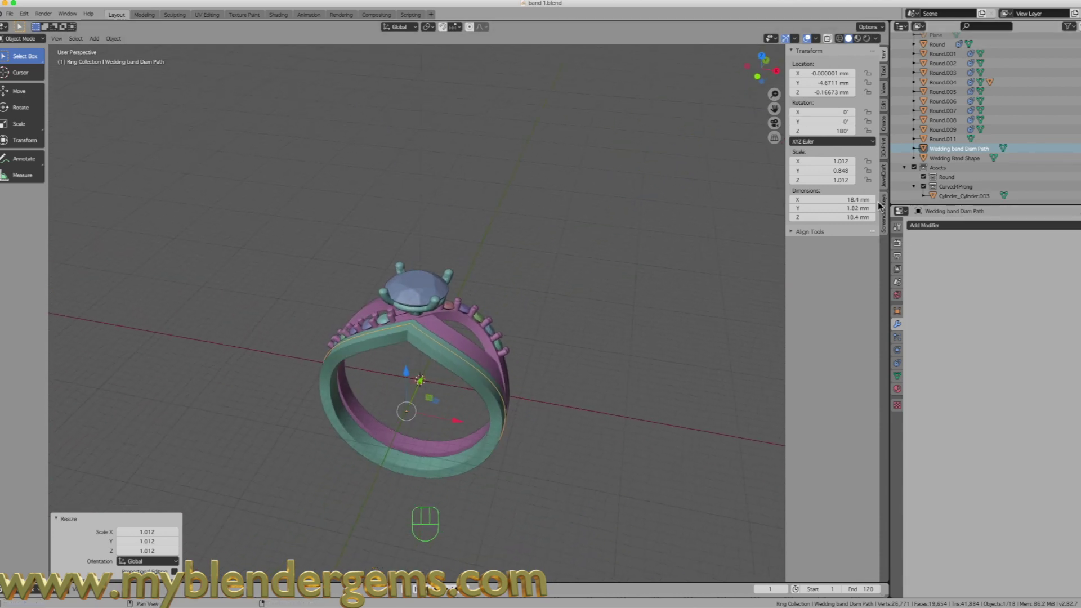
{"action": "left_click", "coordinate": [884, 178]}
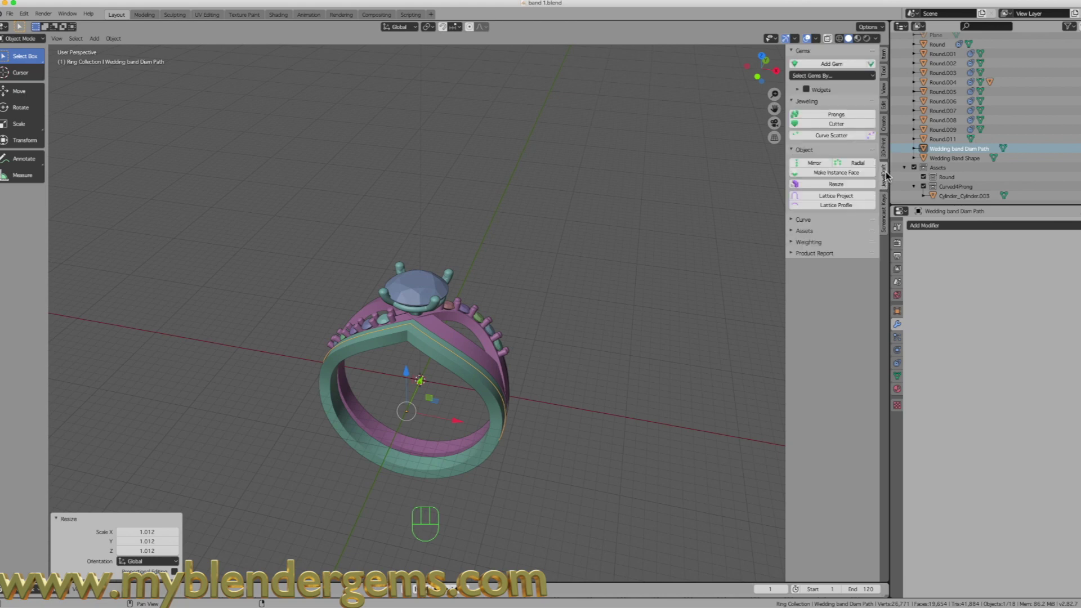
{"action": "left_click", "coordinate": [839, 63]}
{"action": "left_click", "coordinate": [889, 73]}
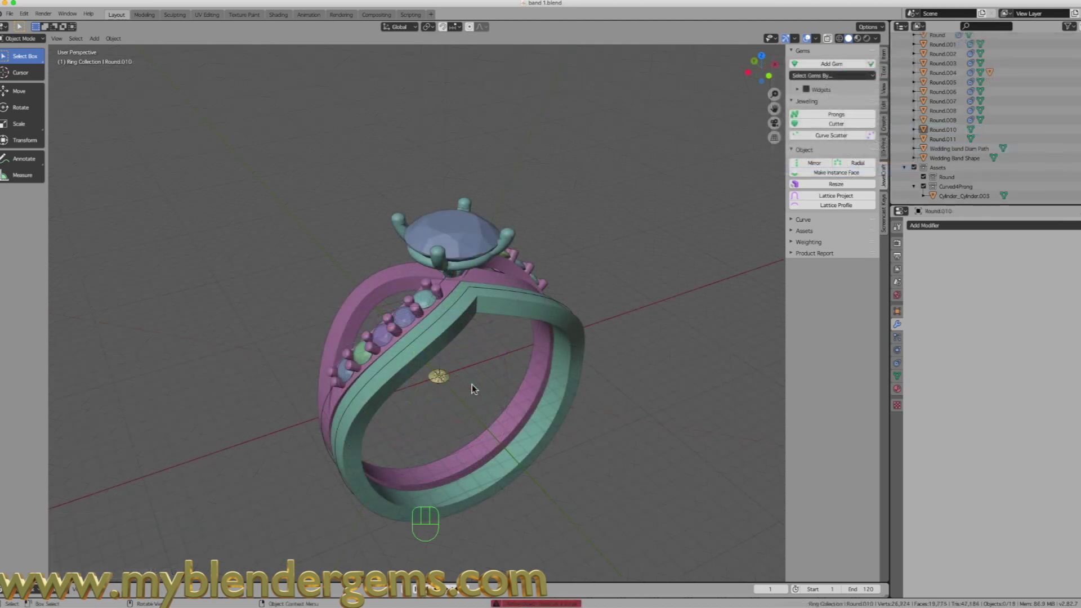
Convert the Wedding band Diam Path mesh to a curve.
{"action": "left_click", "coordinate": [441, 381]}
{"action": "left_click", "coordinate": [565, 305]}
{"action": "left_click", "coordinate": [559, 307]}
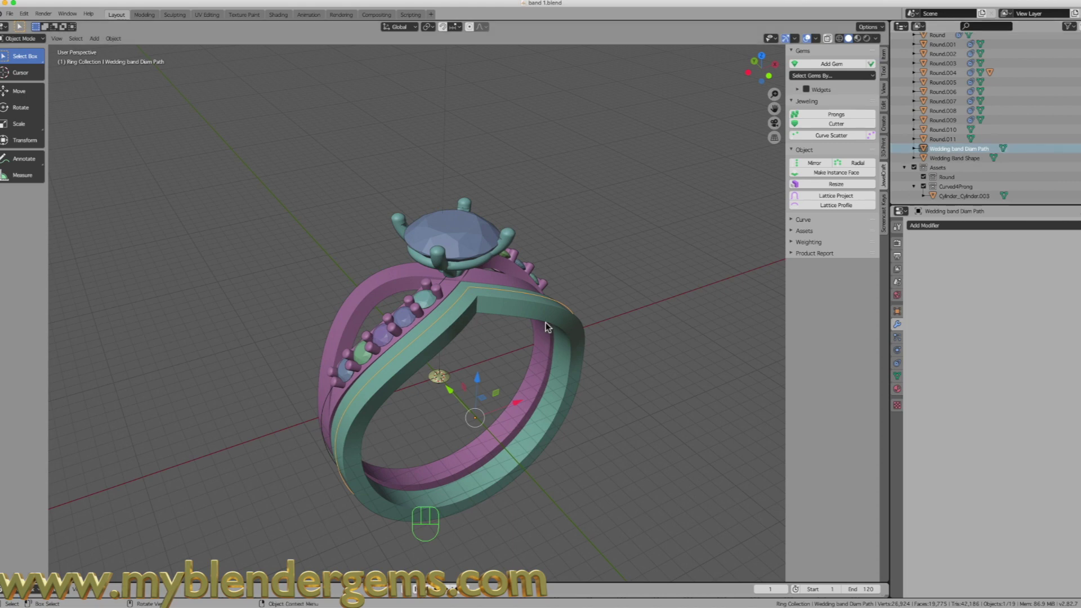
{"action": "left_click", "coordinate": [113, 39]}
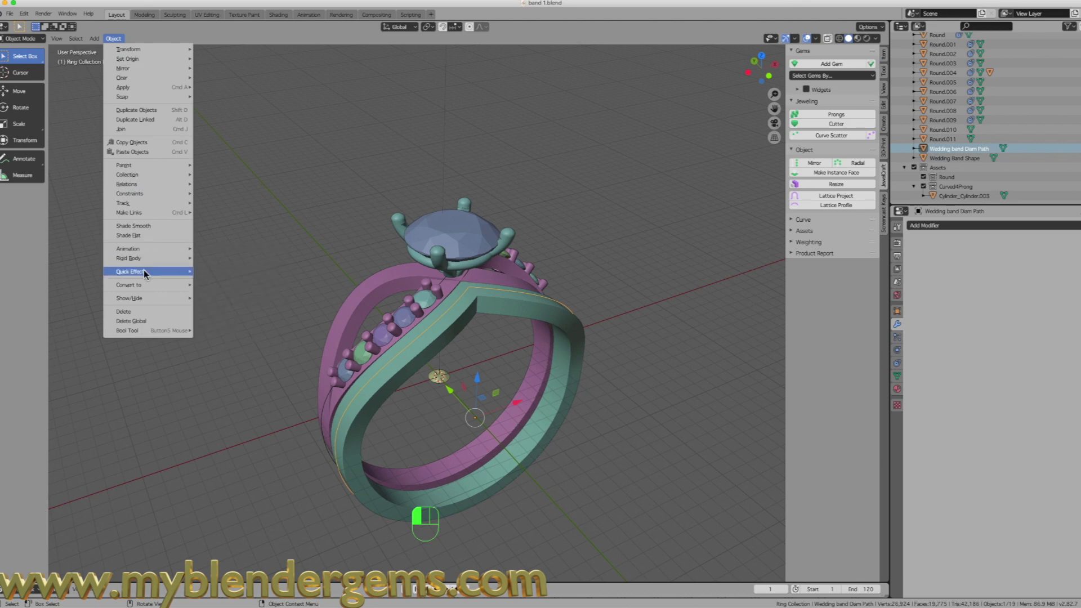
{"action": "mouse_move", "coordinate": [142, 282]}
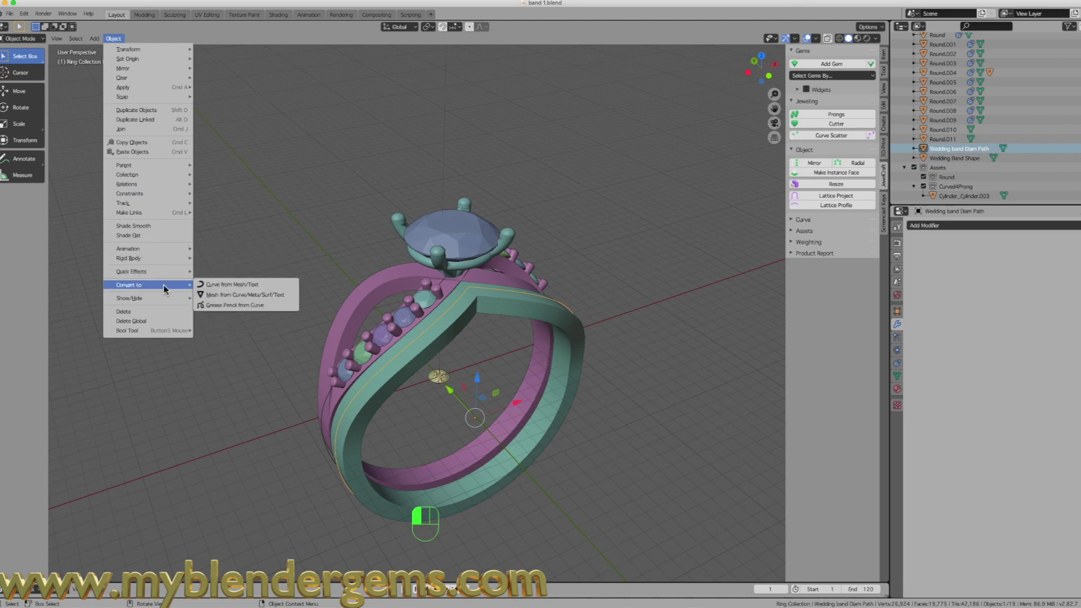
{"action": "left_click", "coordinate": [224, 285]}
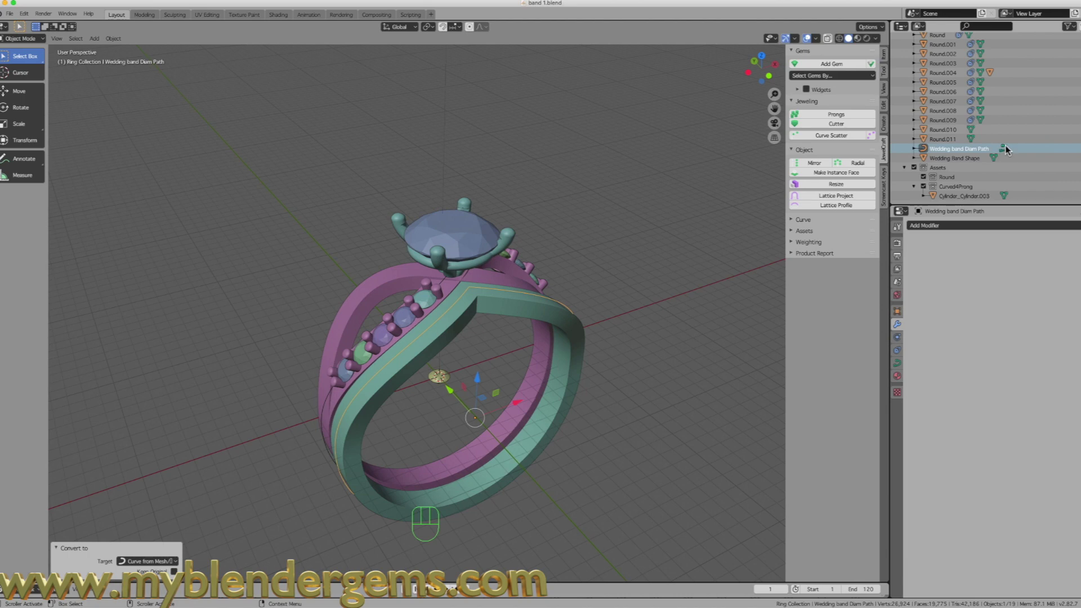
Scatter the loose round gem at the 3D cursor along the Wedding band Diam Path with JewelCraft Curve Scatter.
{"action": "left_click", "coordinate": [445, 383]}
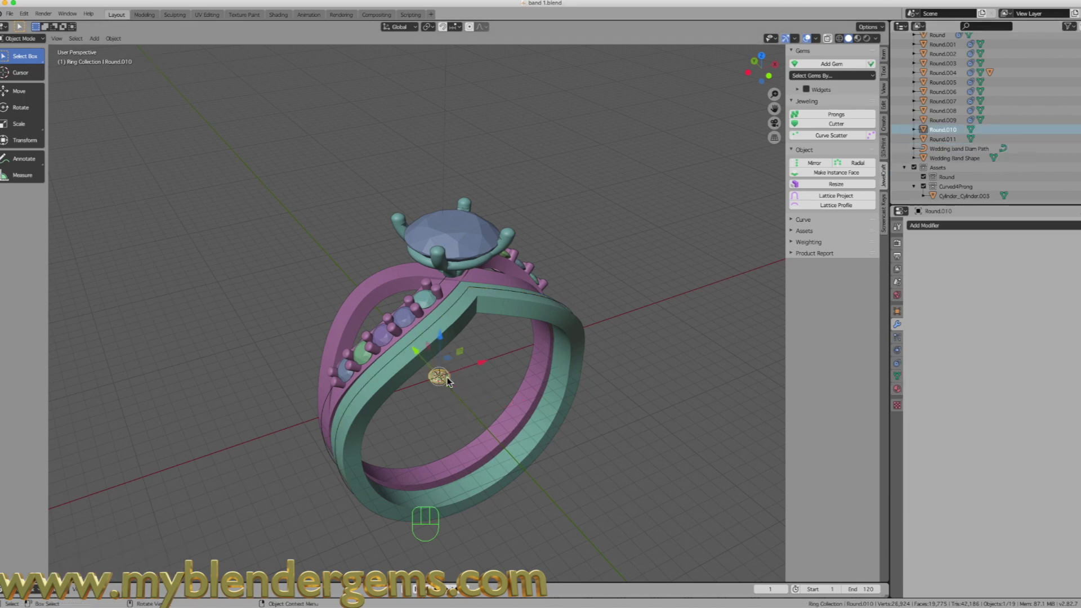
{"action": "left_click", "coordinate": [569, 308], "text": "shift"}
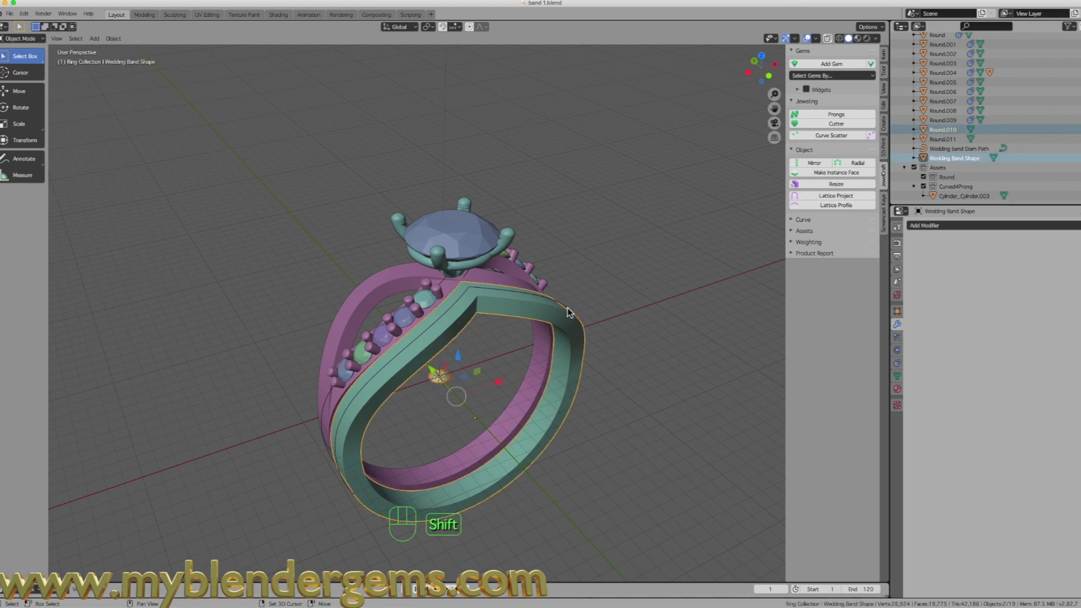
{"action": "left_click", "coordinate": [437, 383]}
{"action": "scroll", "coordinate": [599, 313], "scroll_direction": "up", "scroll_amount": 2}
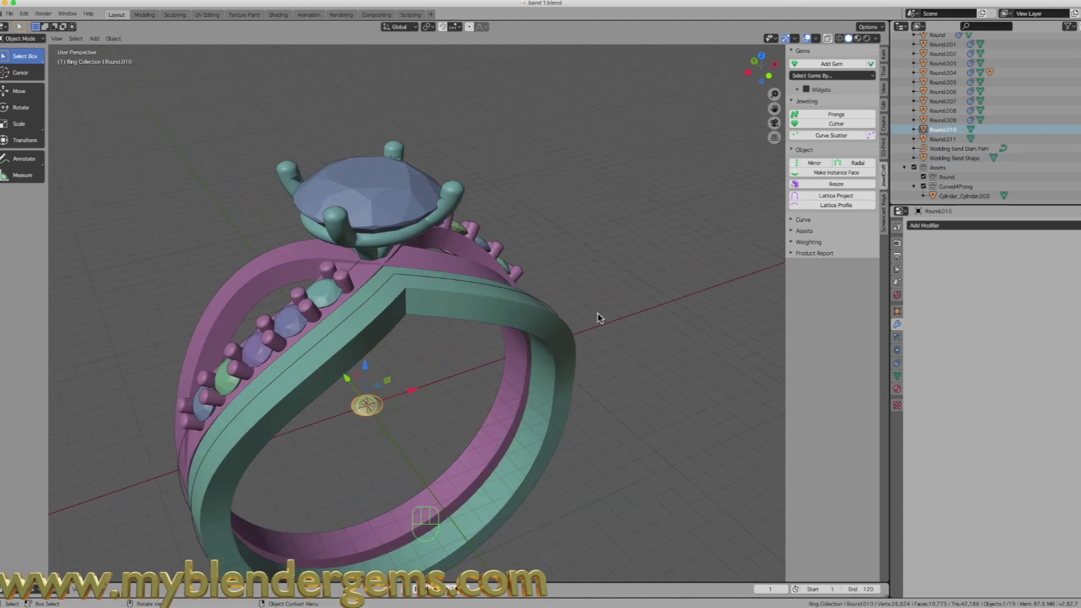
{"action": "scroll", "coordinate": [599, 313], "scroll_direction": "up", "scroll_amount": 1}
{"action": "left_click", "coordinate": [540, 307], "text": "shift"}
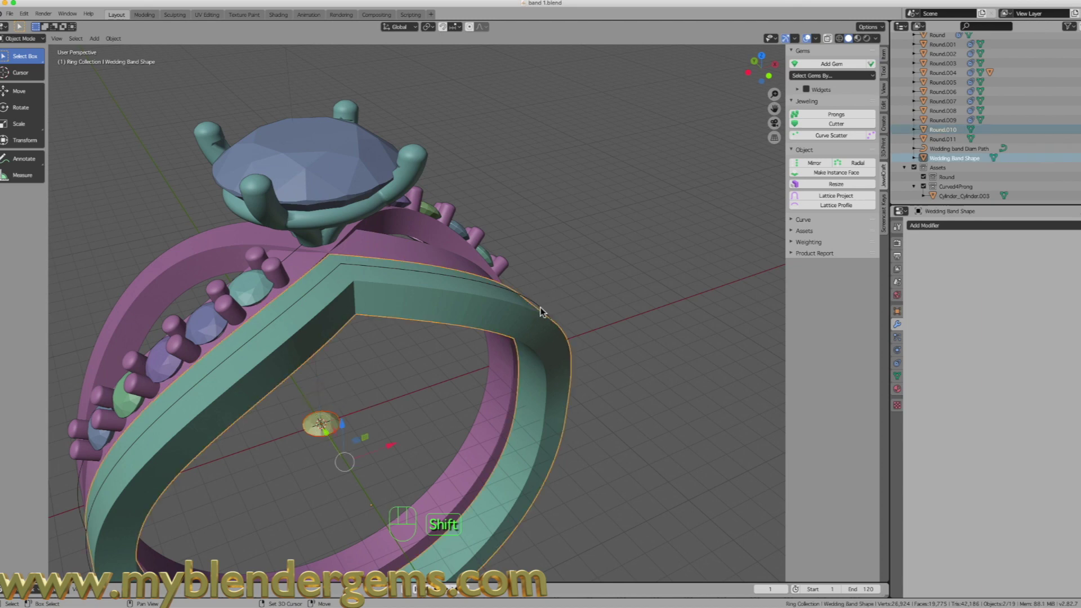
{"action": "left_click", "coordinate": [322, 427]}
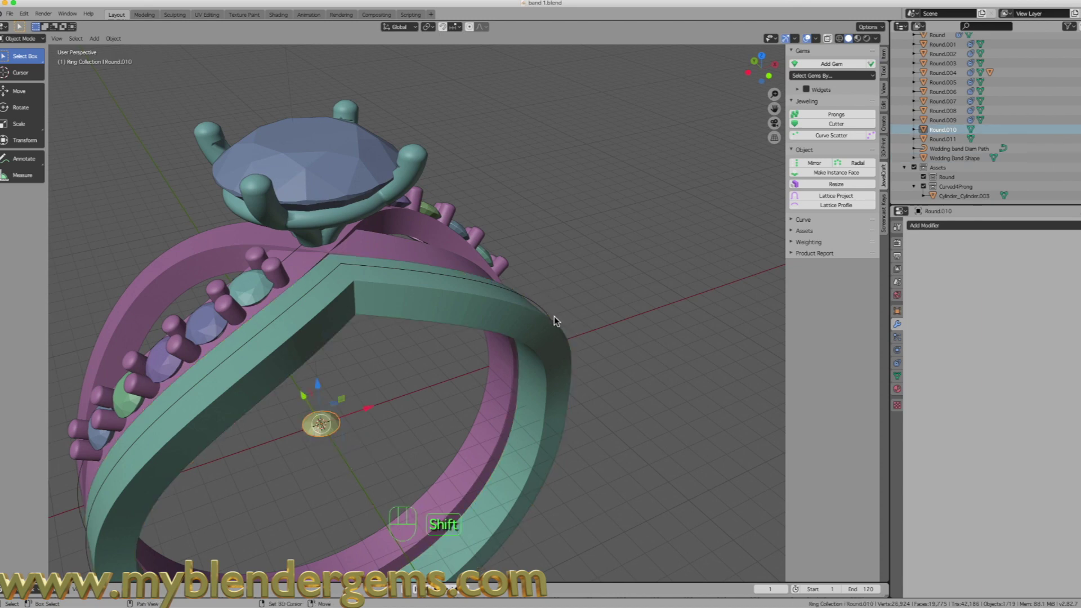
{"action": "scroll", "coordinate": [548, 306], "scroll_direction": "up", "scroll_amount": 4}
{"action": "left_click", "coordinate": [538, 316], "text": "shift"}
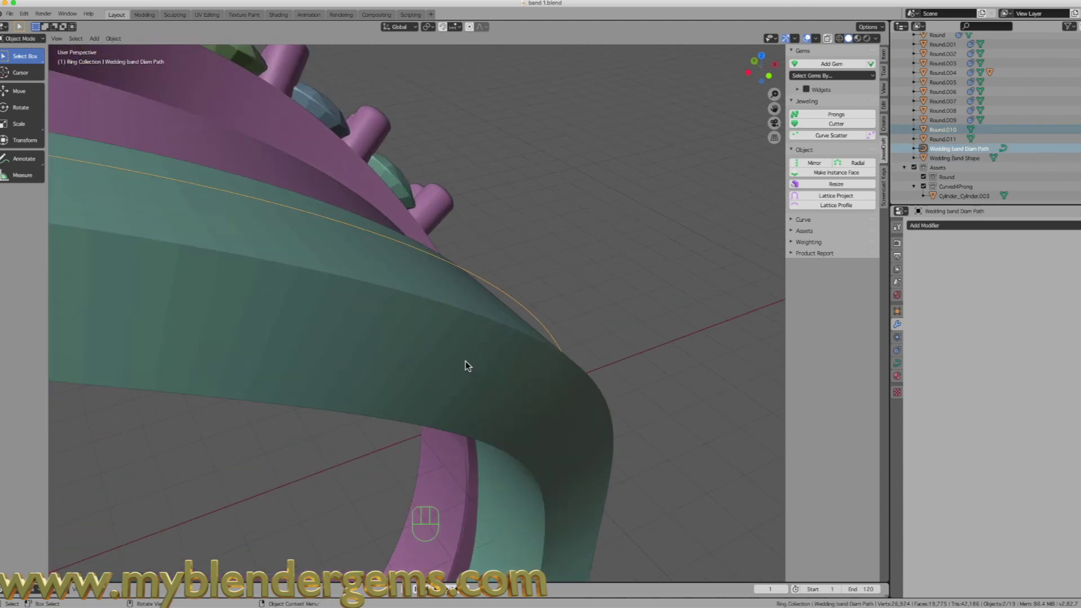
{"action": "scroll", "coordinate": [479, 355], "scroll_direction": "down", "scroll_amount": 6}
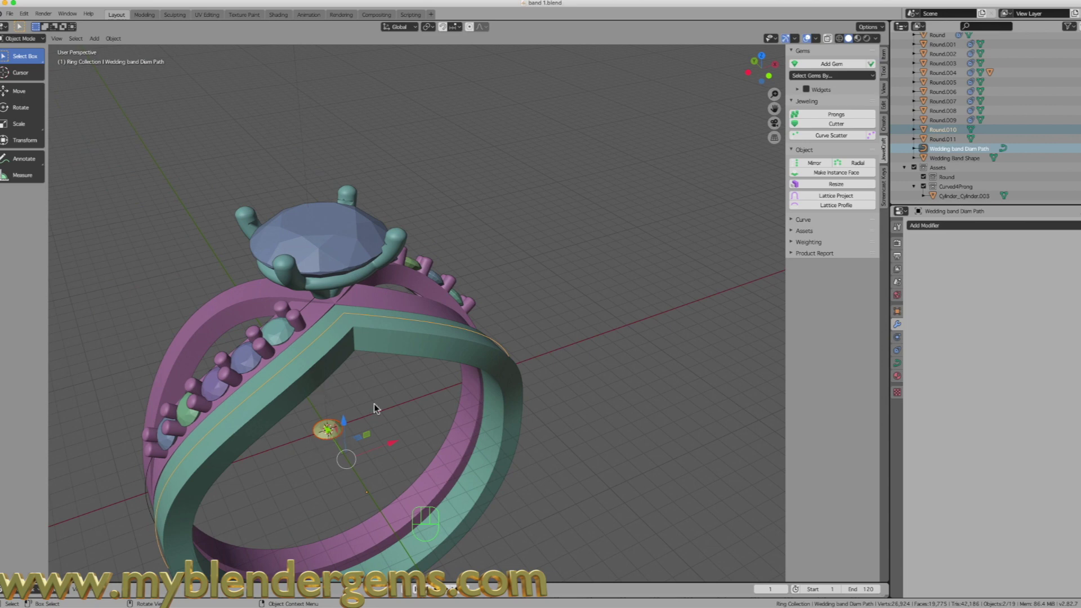
{"action": "left_click", "coordinate": [820, 136]}
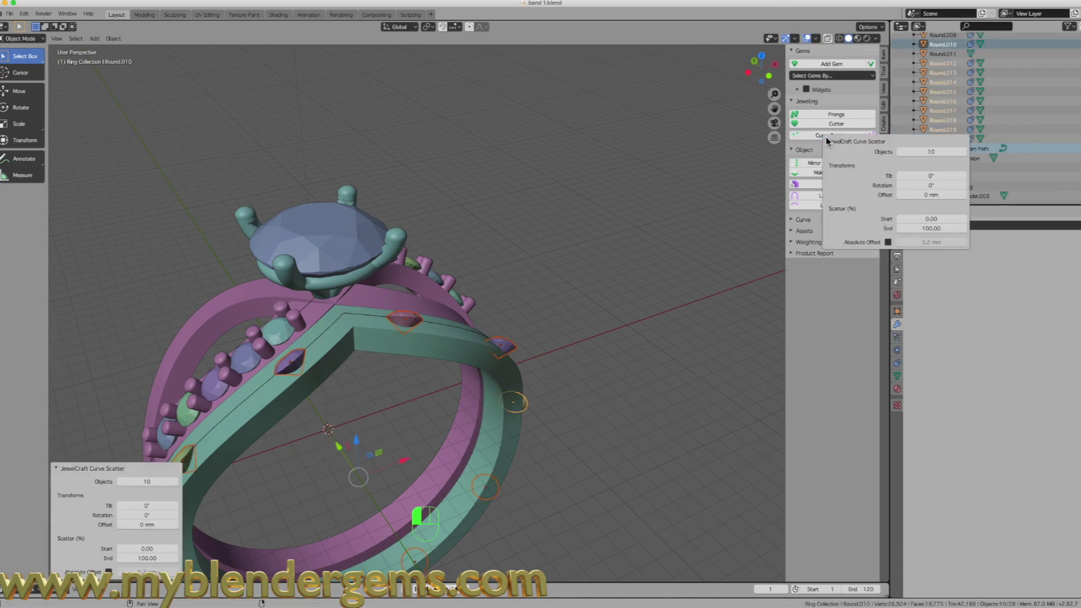
Set the scattered gems' tilt to 34° so they lie flush with the wedding band's outer surface.
{"action": "middle_click_drag", "start_coordinate": [518, 315], "coordinate": [407, 405]}
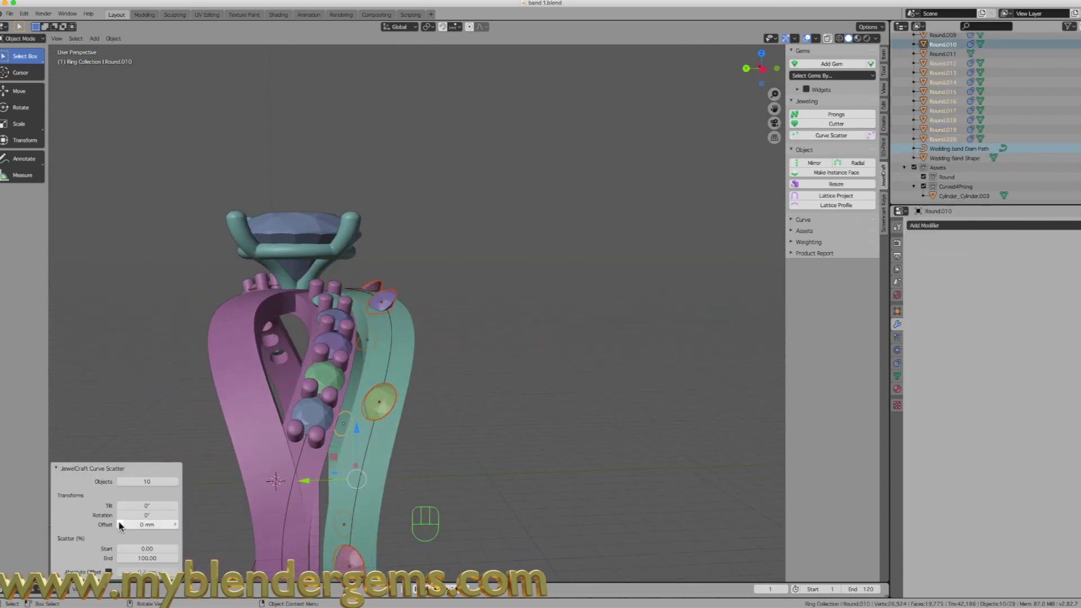
{"action": "left_click", "coordinate": [146, 506]}
{"action": "left_click_drag", "start_coordinate": [147, 505], "coordinate": [175, 506]}
{"action": "middle_click_drag", "start_coordinate": [293, 321], "coordinate": [417, 341]}
{"action": "scroll", "coordinate": [389, 319], "scroll_direction": "down", "scroll_amount": 4}
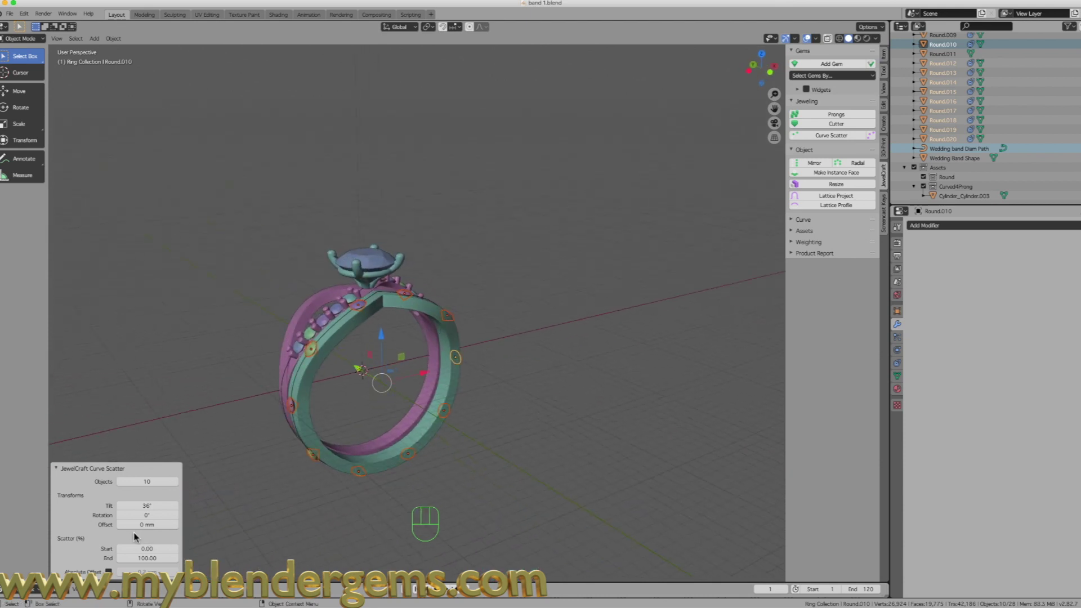
Gather the gems over the upper part of the wedding band by setting the scatter Start to -41.05 and End to -16.55.
{"action": "mouse_move", "coordinate": [147, 557]}
{"action": "left_mouse_down"}
{"action": "mouse_move", "coordinate": [138, 558]}
{"action": "mouse_move", "coordinate": [161, 558]}
{"action": "mouse_move", "coordinate": [125, 558]}
{"action": "mouse_move", "coordinate": [149, 558]}
{"action": "mouse_move", "coordinate": [148, 548]}
{"action": "mouse_move", "coordinate": [135, 558]}
{"action": "left_mouse_up"}
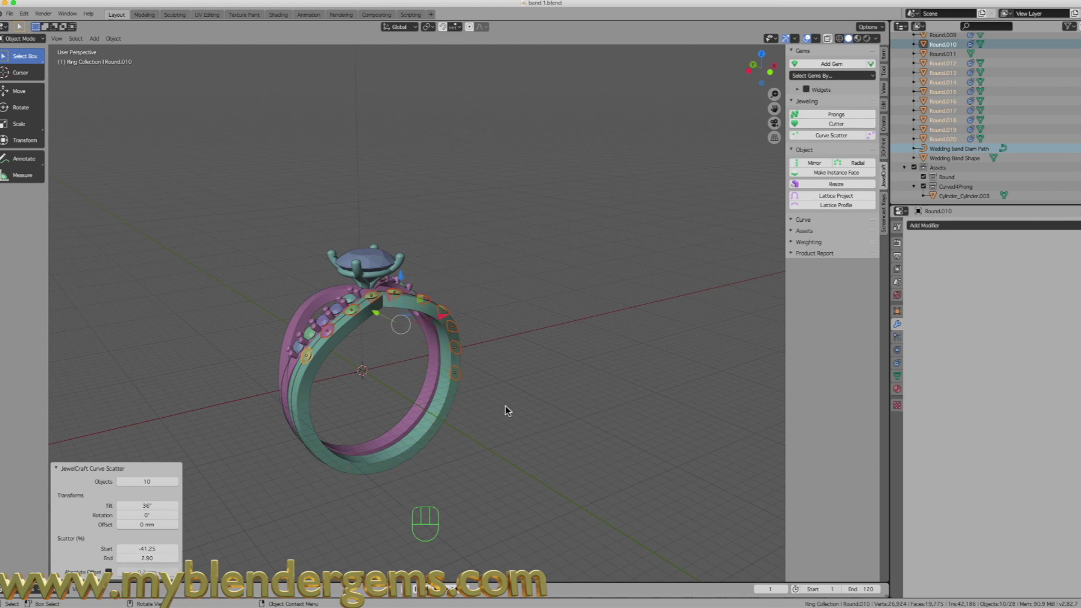
{"action": "scroll", "coordinate": [310, 413], "scroll_direction": "up", "scroll_amount": 3}
{"action": "middle_click_drag", "start_coordinate": [390, 353], "coordinate": [510, 386]}
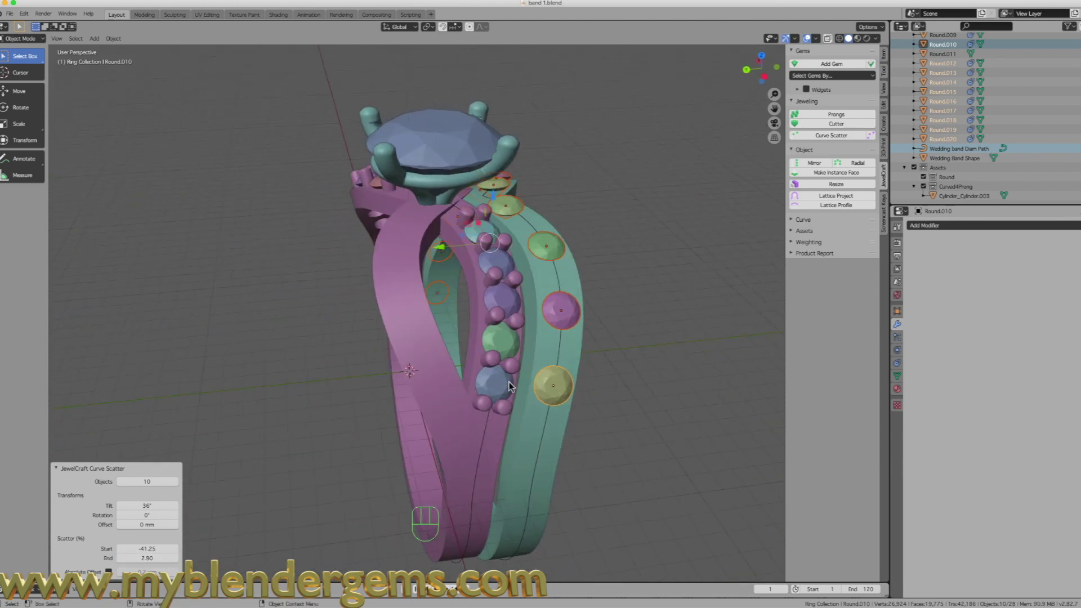
{"action": "left_click_drag", "start_coordinate": [154, 559], "coordinate": [142, 559]}
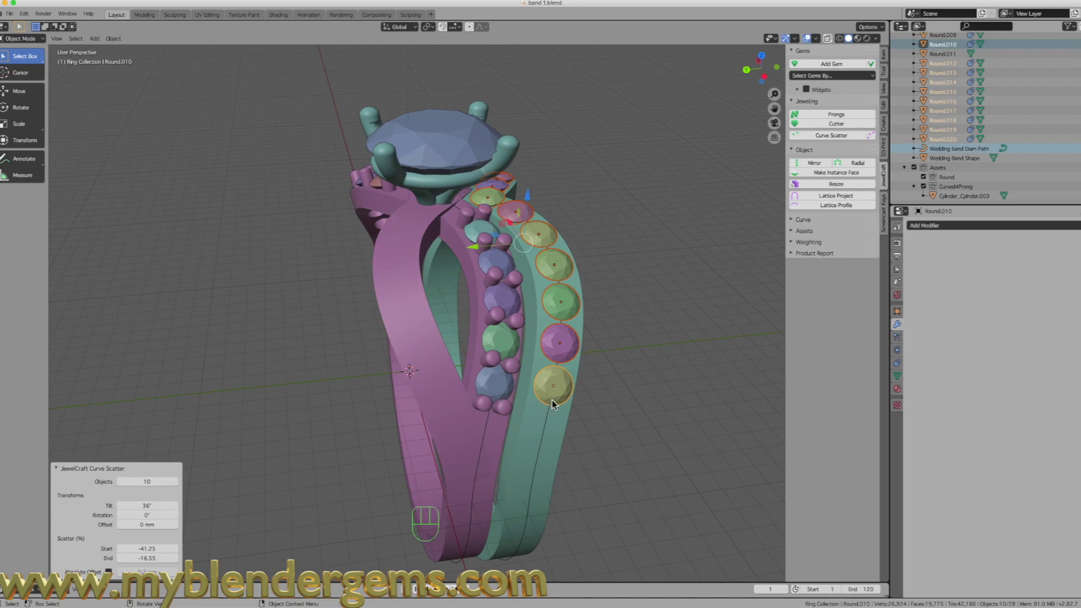
{"action": "key", "text": "KP_3"}
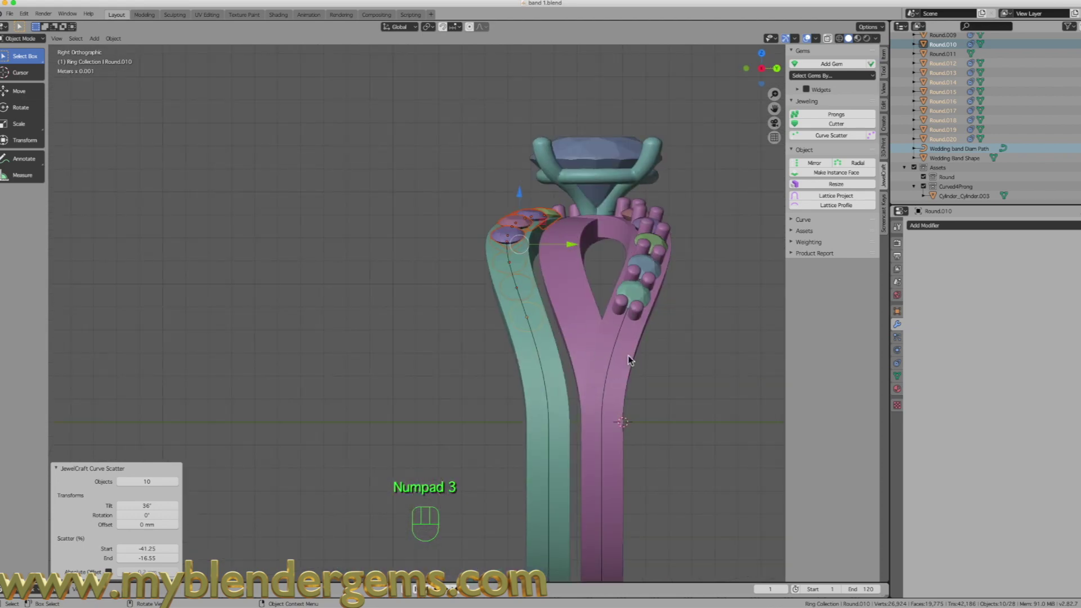
{"action": "key", "text": "KP_9"}
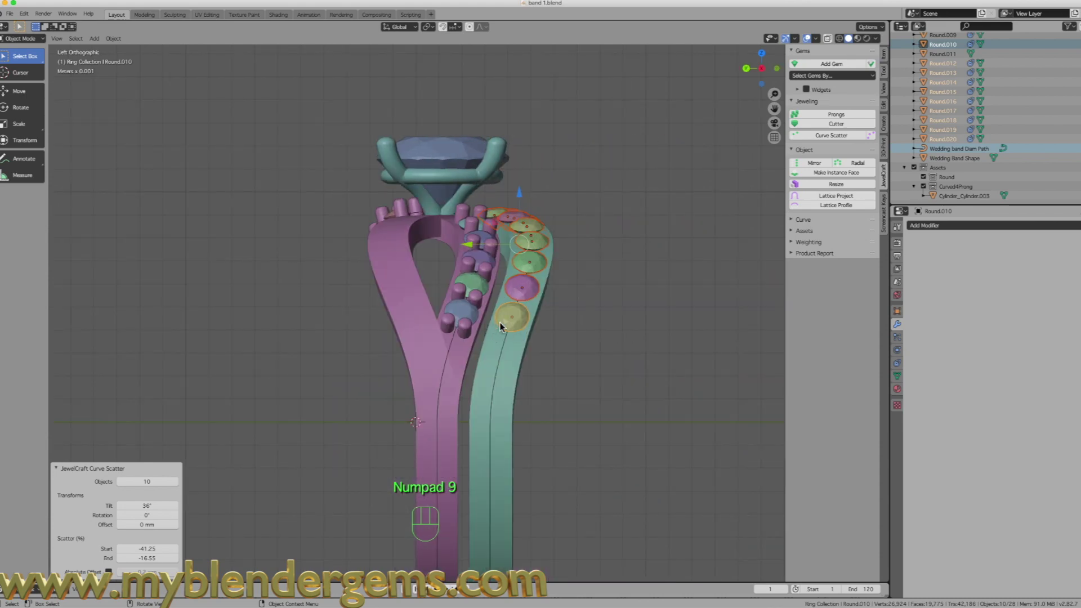
{"action": "left_click_drag", "start_coordinate": [148, 549], "coordinate": [142, 549]}
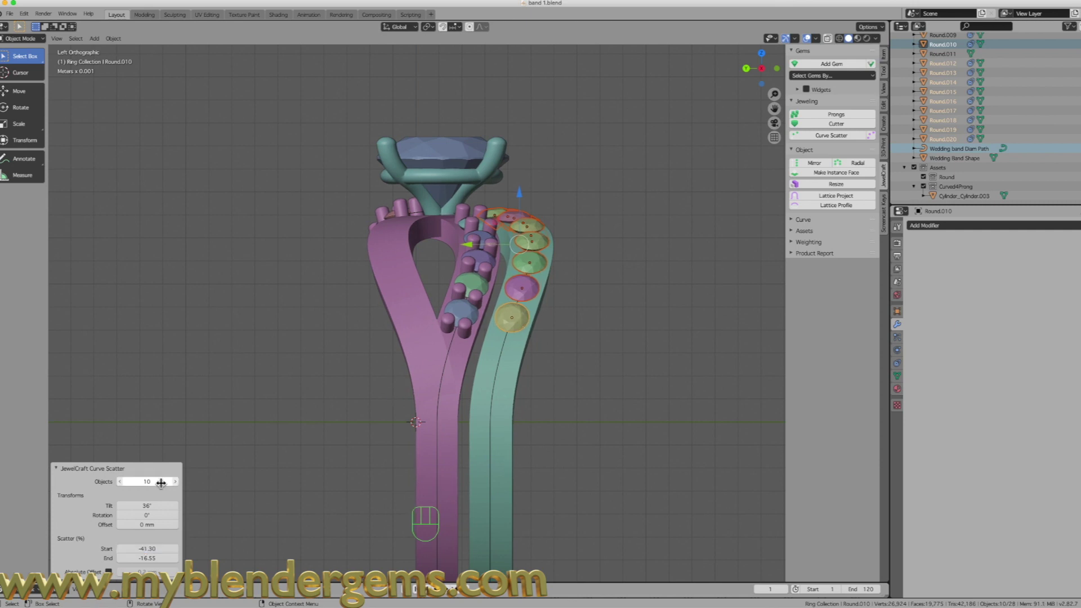
{"action": "left_click_drag", "start_coordinate": [147, 548], "coordinate": [149, 549]}
{"action": "key", "text": "KP_9"}
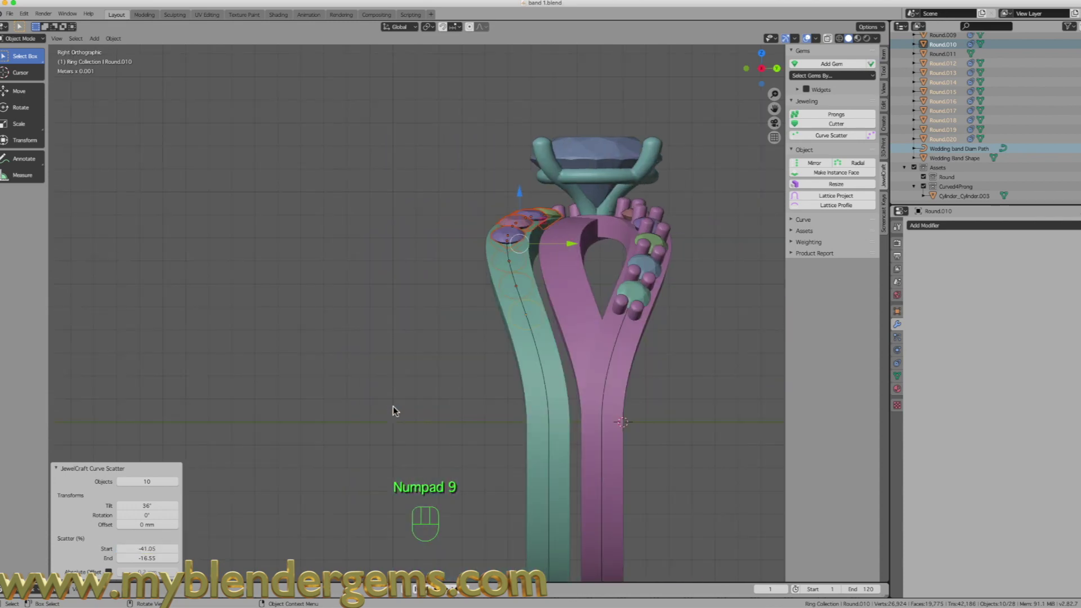
Increase the scatter to 13 objects and set its End to -9.20 to spread them along both sides of the band.
{"action": "left_click", "coordinate": [175, 482]}
{"action": "left_click", "coordinate": [175, 482]}
{"action": "left_click", "coordinate": [176, 482]}
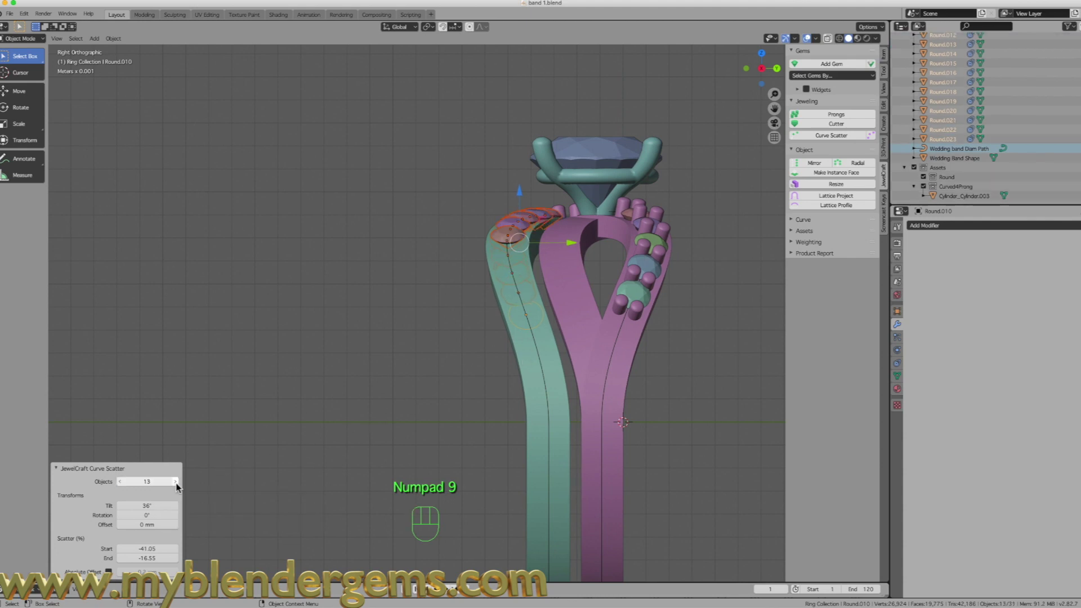
{"action": "mouse_move", "coordinate": [147, 559]}
{"action": "left_mouse_down"}
{"action": "mouse_move", "coordinate": [172, 559]}
{"action": "mouse_move", "coordinate": [161, 559]}
{"action": "left_mouse_up"}
{"action": "middle_click_drag", "start_coordinate": [405, 369], "coordinate": [399, 444]}
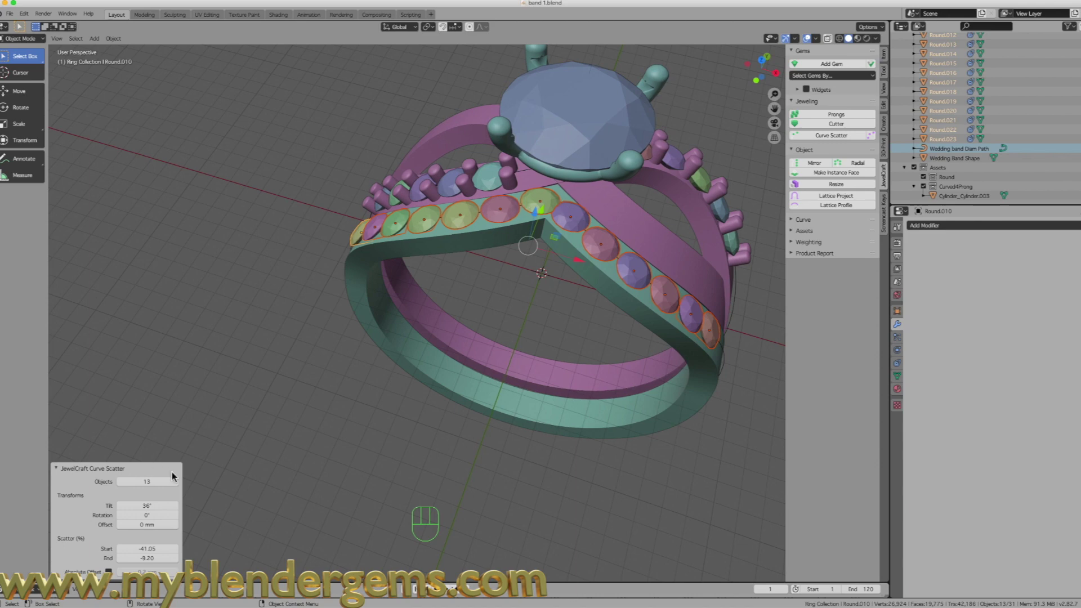
Set the scatter End to -7.40 to space the 13 gems evenly on both sides of the wedding band's peak.
{"action": "middle_click_drag", "start_coordinate": [513, 299], "coordinate": [521, 251]}
{"action": "key", "text": "KP_1"}
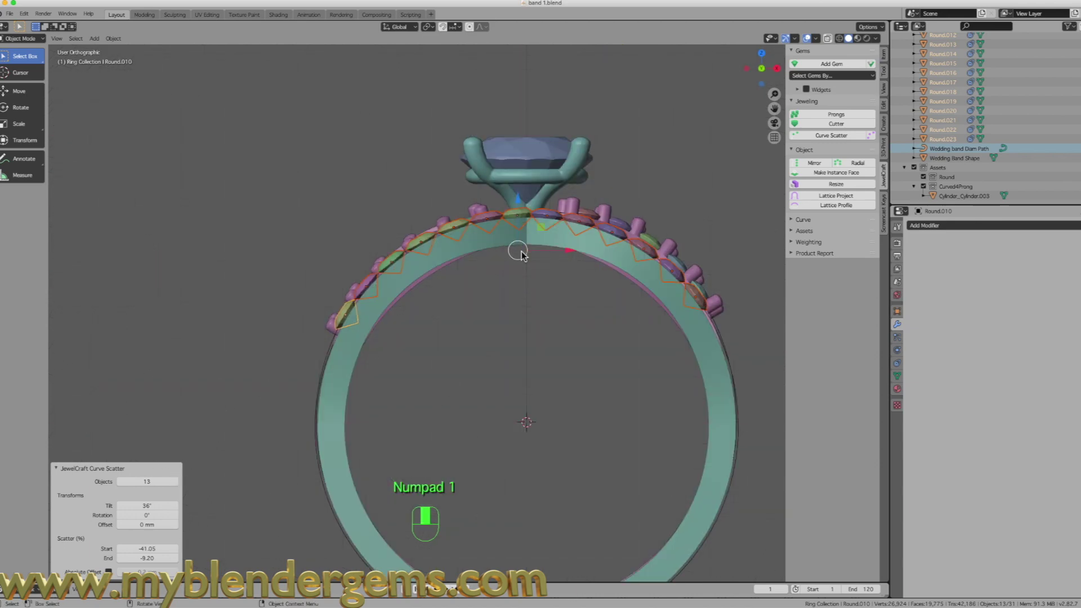
{"action": "middle_click_drag", "start_coordinate": [665, 292], "coordinate": [657, 332]}
{"action": "left_click_drag", "start_coordinate": [148, 557], "coordinate": [175, 558]}
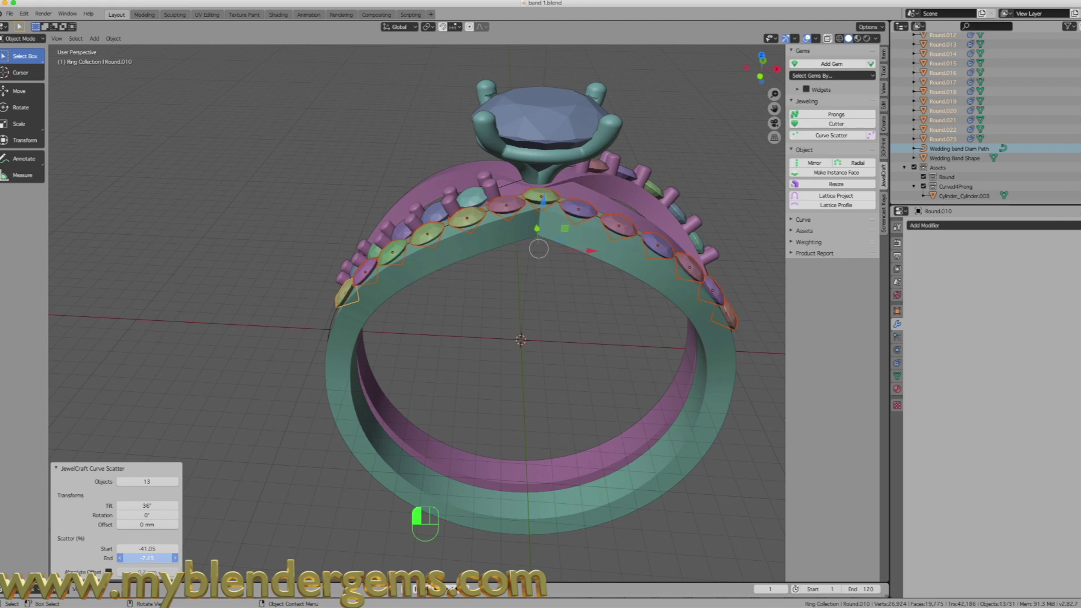
{"action": "left_click_drag", "start_coordinate": [175, 558], "coordinate": [175, 558]}
{"action": "middle_click_drag", "start_coordinate": [353, 371], "coordinate": [454, 491]}
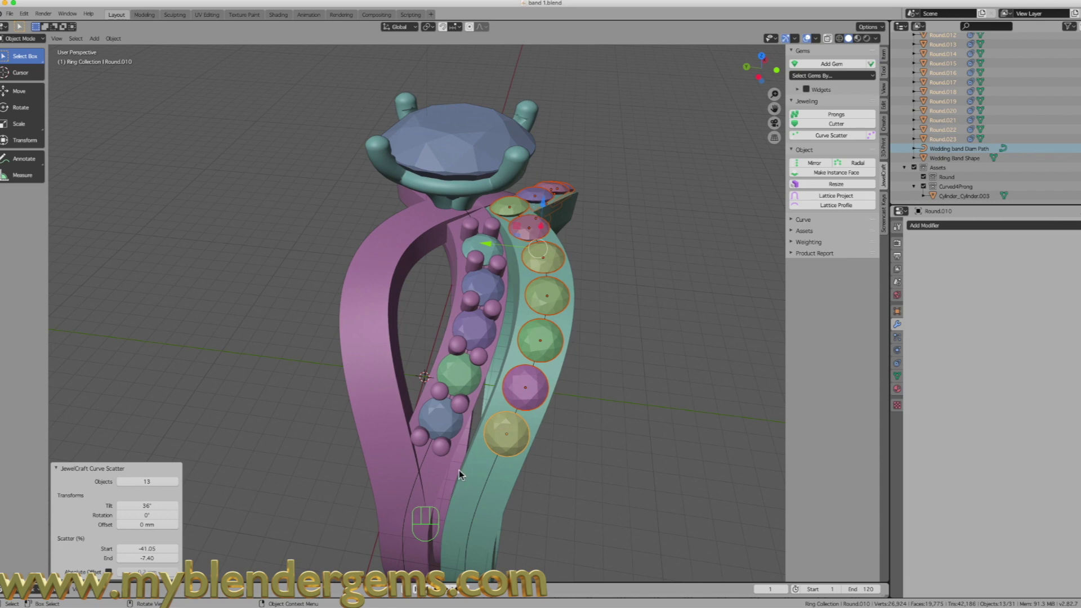
{"action": "middle_click_drag", "start_coordinate": [554, 193], "coordinate": [678, 294]}
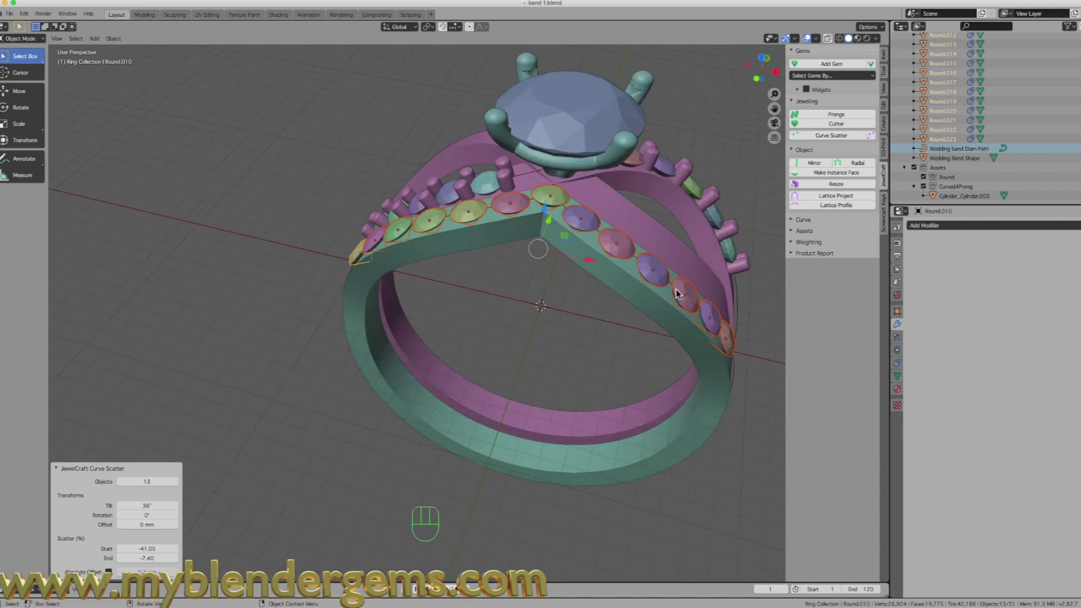
{"action": "middle_click_drag", "start_coordinate": [683, 338], "coordinate": [566, 316]}
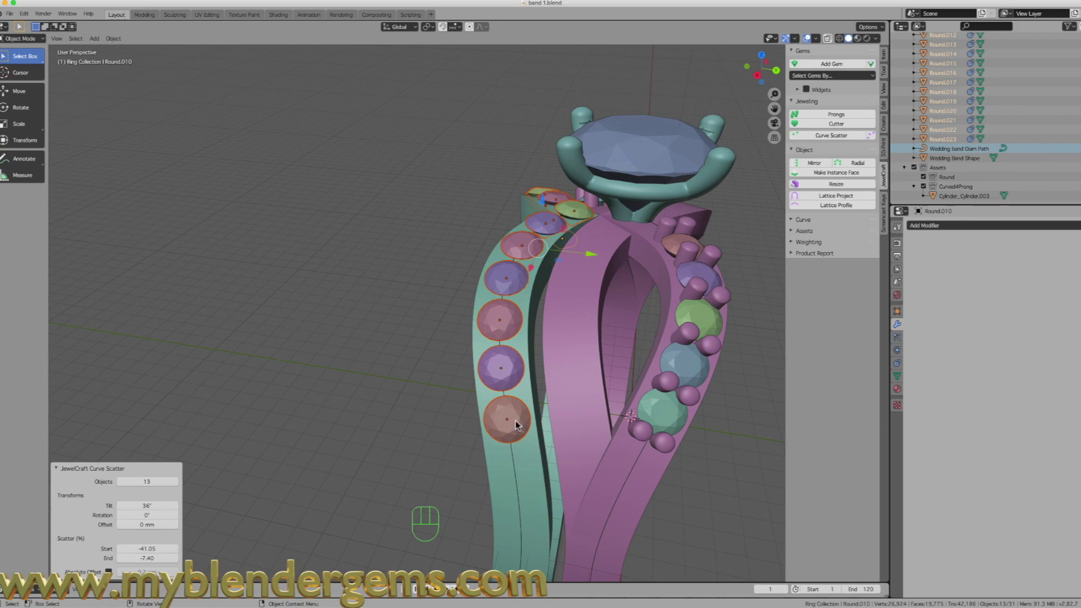
{"action": "middle_click_drag", "start_coordinate": [502, 236], "coordinate": [522, 242]}
{"action": "middle_click_drag", "start_coordinate": [471, 333], "coordinate": [529, 309]}
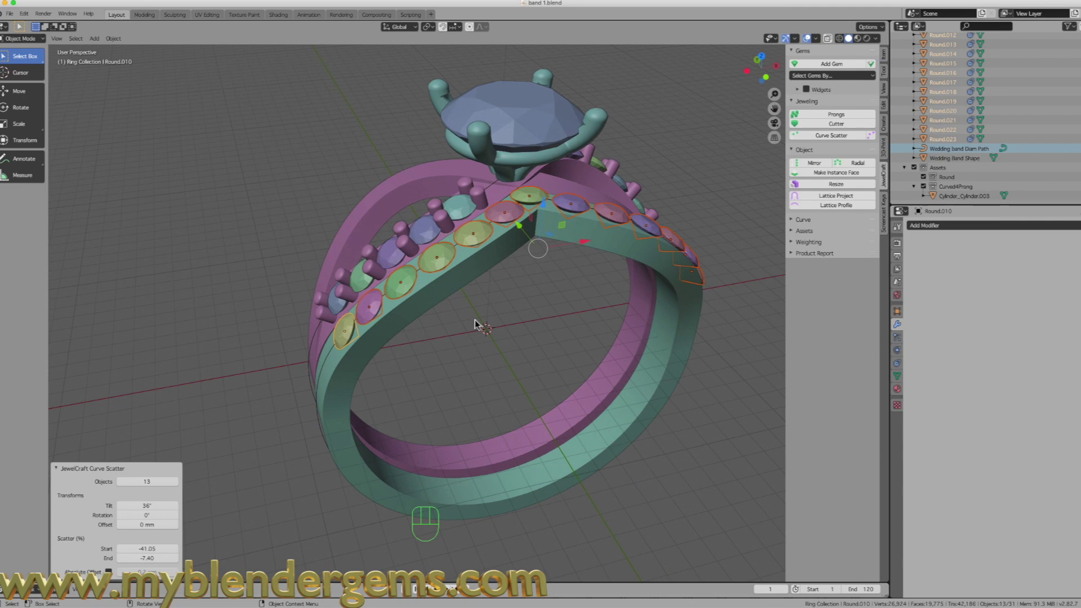
{"action": "middle_click_drag", "start_coordinate": [437, 389], "coordinate": [249, 332]}
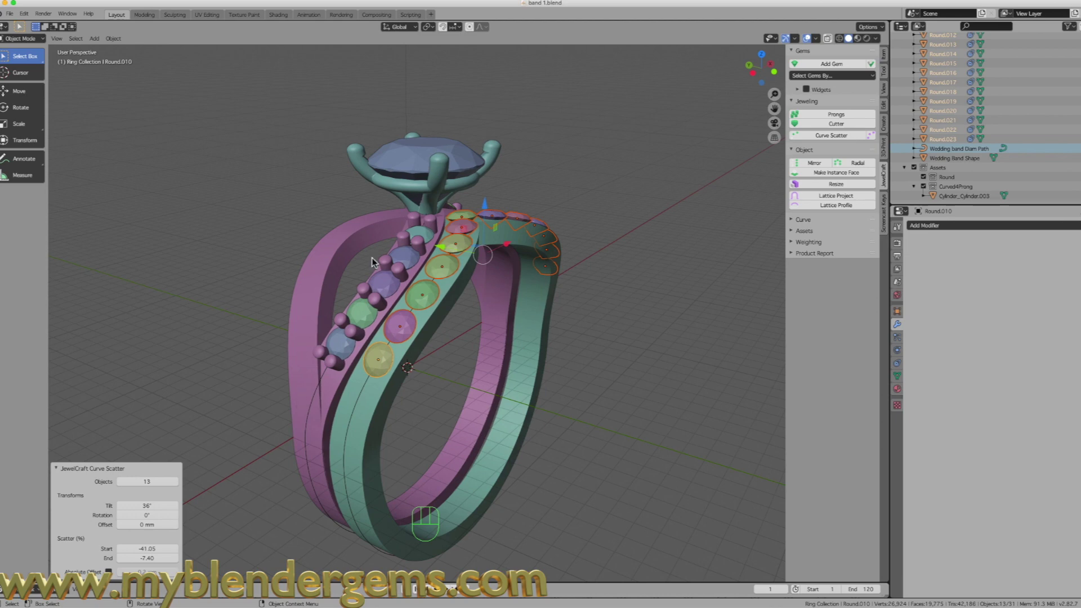
Add JewelCraft prongs to the twelve wedding band gems on both sides of the peak, leaving out the centre gem.
{"action": "left_click", "coordinate": [385, 359]}
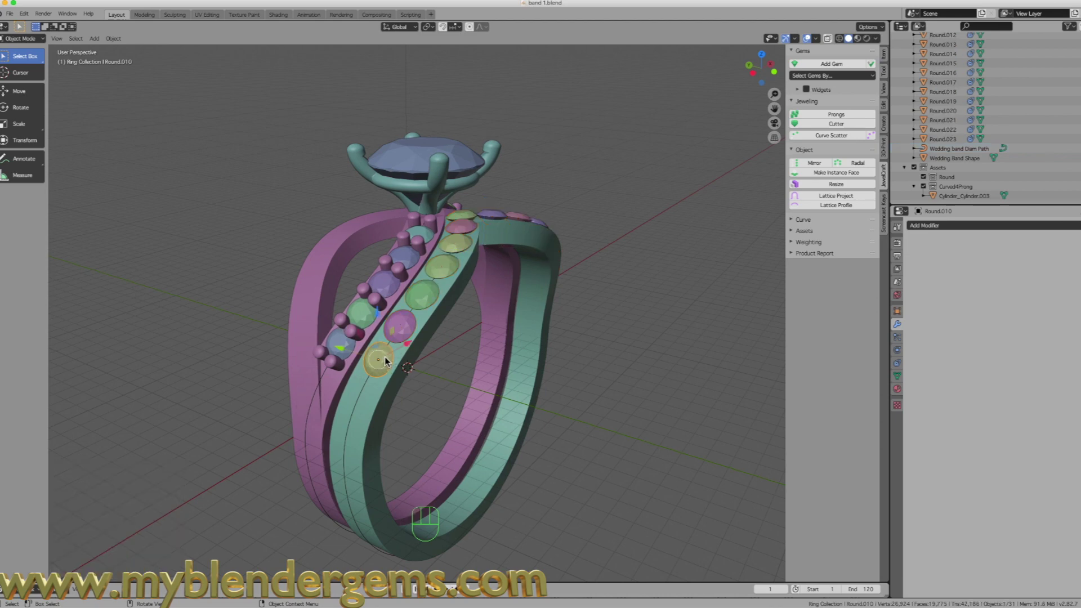
{"action": "middle_click_drag", "start_coordinate": [387, 358], "coordinate": [431, 342]}
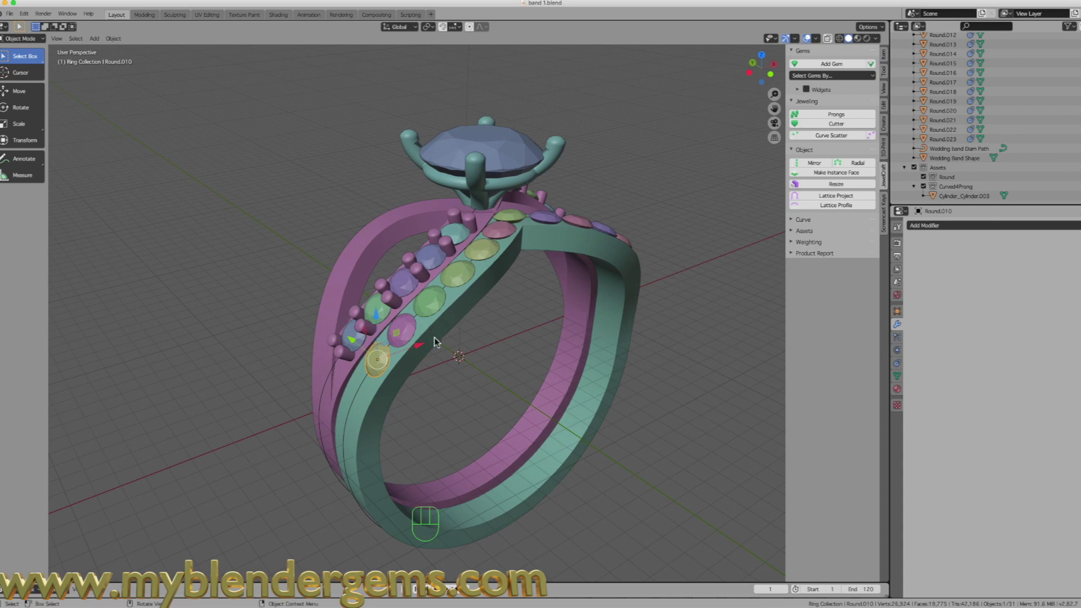
{"action": "left_click", "coordinate": [403, 333]}
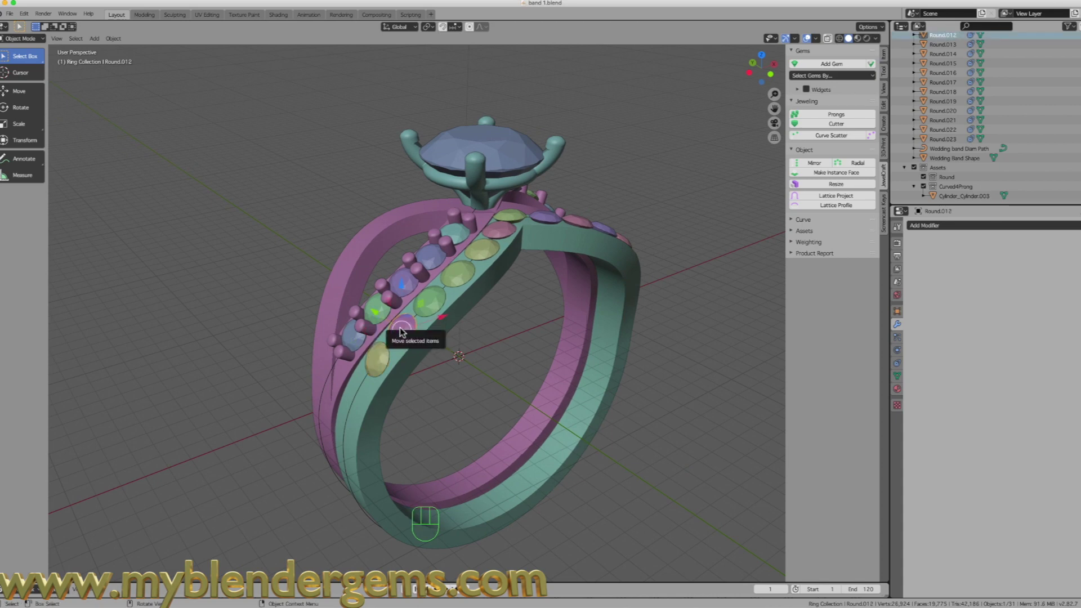
{"action": "left_click", "coordinate": [385, 355], "text": "shift"}
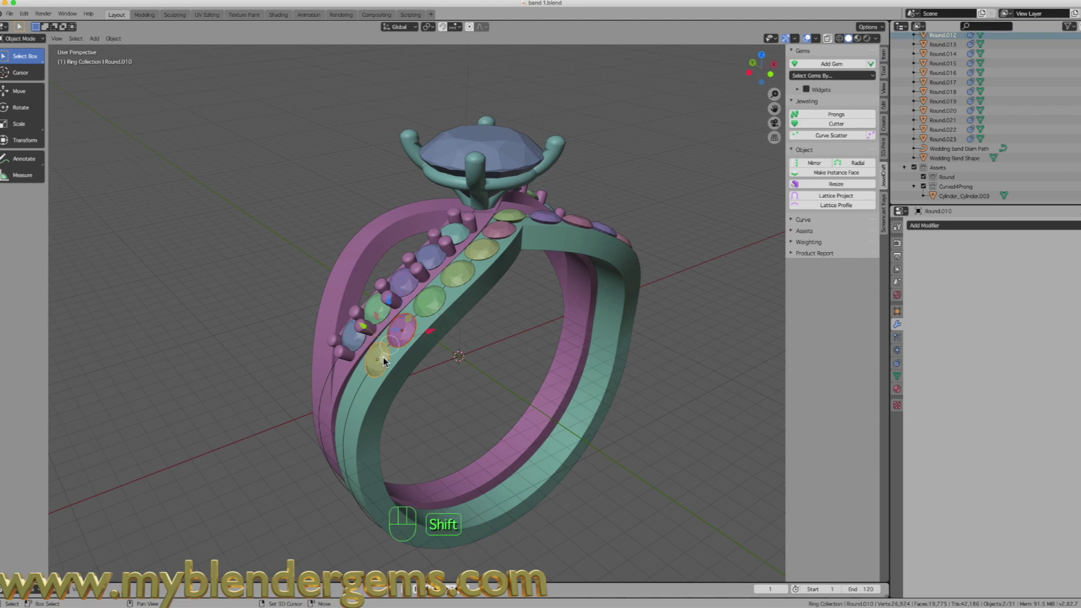
{"action": "left_click", "coordinate": [431, 303], "text": "shift"}
{"action": "left_click", "coordinate": [457, 275], "text": "shift"}
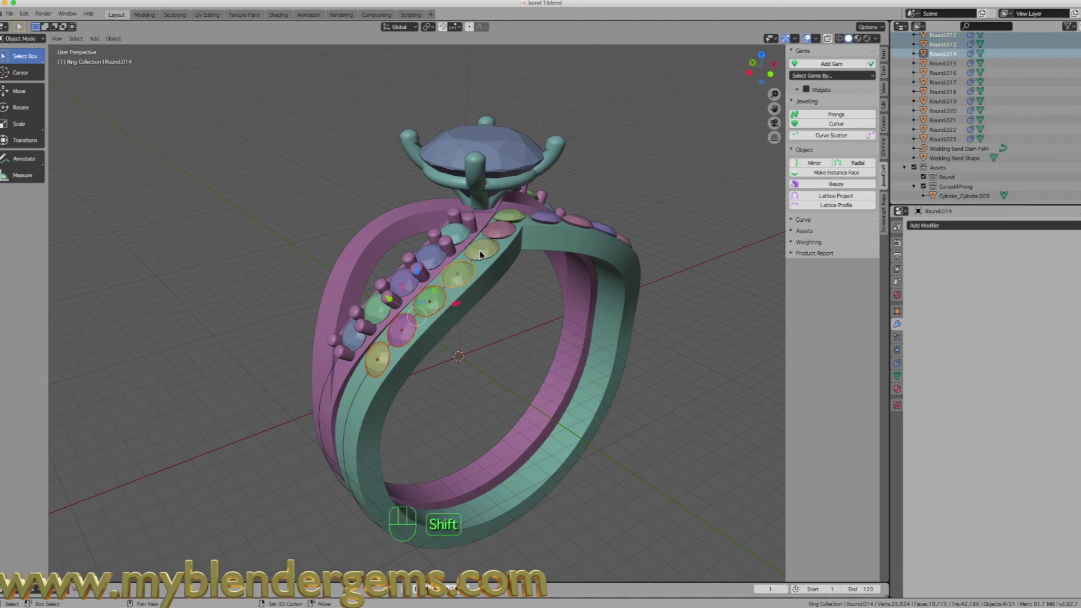
{"action": "left_click", "coordinate": [482, 250], "text": "shift"}
{"action": "left_click", "coordinate": [501, 231], "text": "shift"}
{"action": "middle_click_drag", "start_coordinate": [505, 236], "coordinate": [590, 227]}
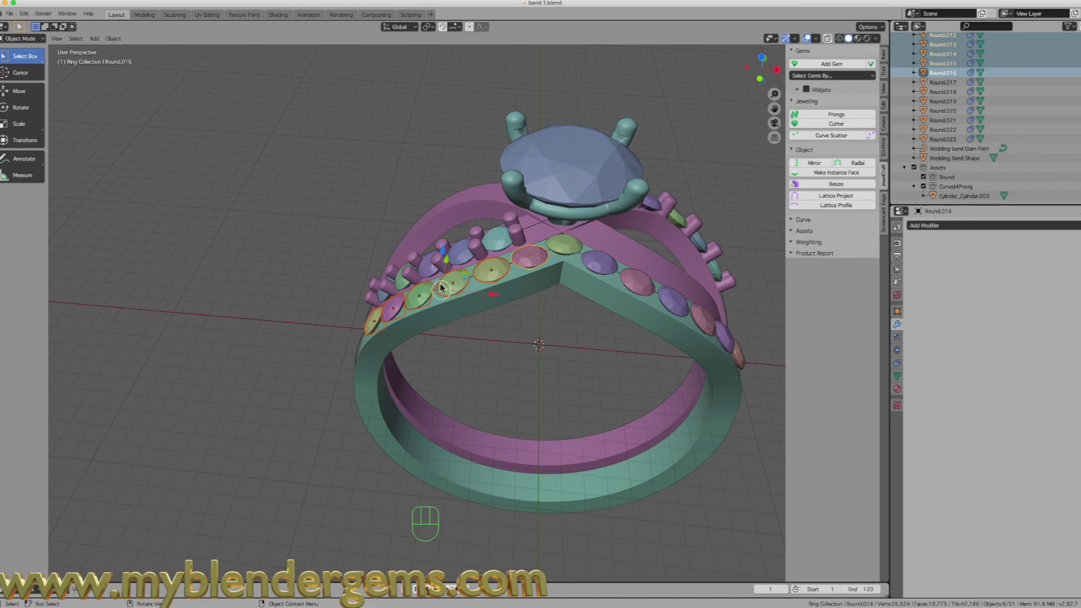
{"action": "scroll", "coordinate": [576, 254], "scroll_direction": "down", "scroll_amount": 3}
{"action": "left_click", "coordinate": [511, 277], "text": "shift"}
{"action": "left_click", "coordinate": [532, 287], "text": "shift"}
{"action": "left_click", "coordinate": [547, 295], "text": "shift"}
{"action": "left_click", "coordinate": [565, 309], "text": "shift"}
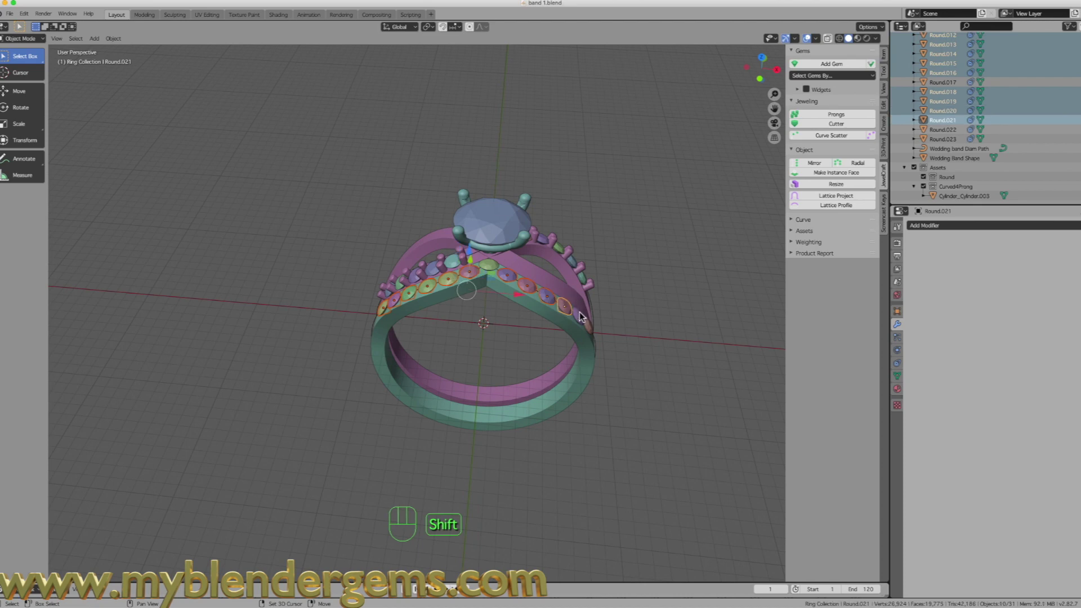
{"action": "left_click", "coordinate": [578, 317], "text": "shift"}
{"action": "left_click", "coordinate": [590, 327], "text": "shift"}
{"action": "mouse_move", "coordinate": [589, 330]}
{"action": "middle_mouse_down"}
{"action": "mouse_move", "coordinate": [647, 329]}
{"action": "mouse_move", "coordinate": [583, 322]}
{"action": "mouse_move", "coordinate": [597, 318]}
{"action": "middle_mouse_up"}
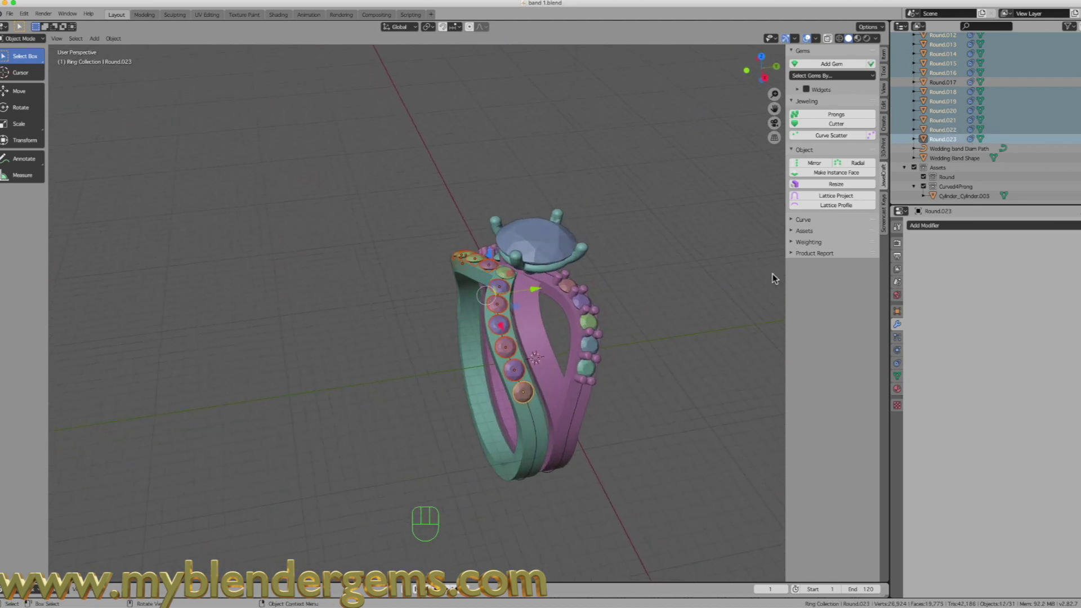
{"action": "left_click", "coordinate": [829, 114]}
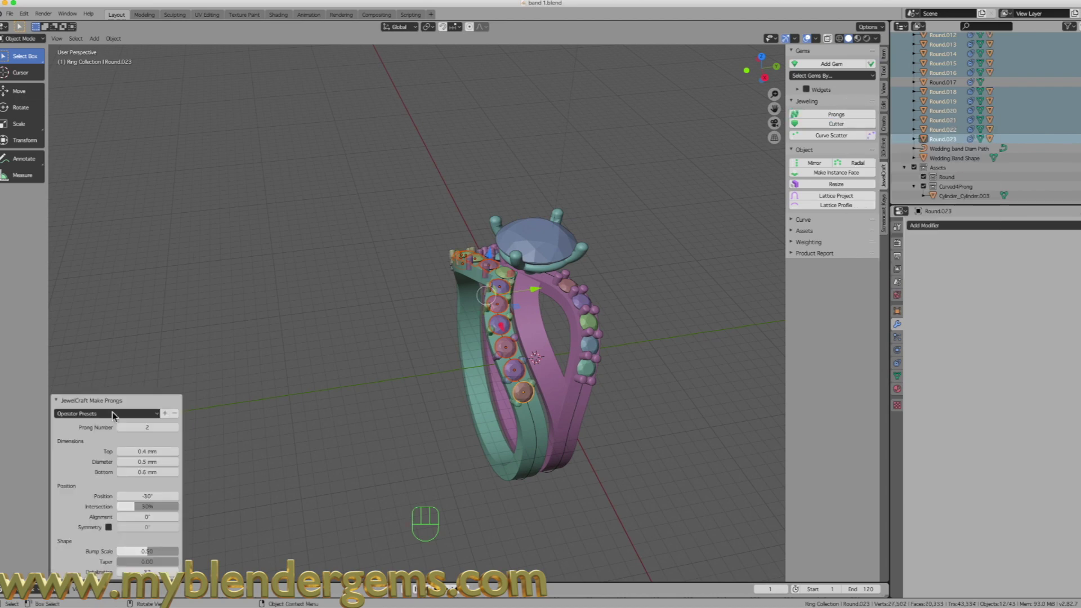
Set the diameter of the wedding band's paired prongs to 0.6 mm and their position to -63°.
{"action": "left_click", "coordinate": [152, 423]}
{"action": "left_click", "coordinate": [147, 462]}
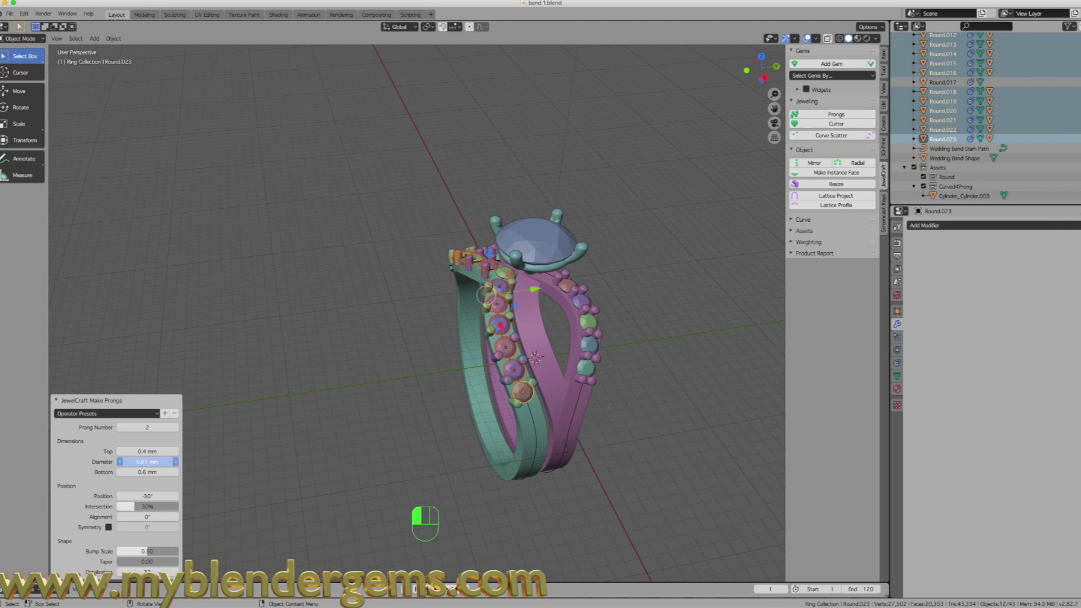
{"action": "left_click", "coordinate": [156, 463]}
{"action": "key", "text": "BackSpace"}
{"action": "type", "text": ".6"}
{"action": "key", "text": "Return"}
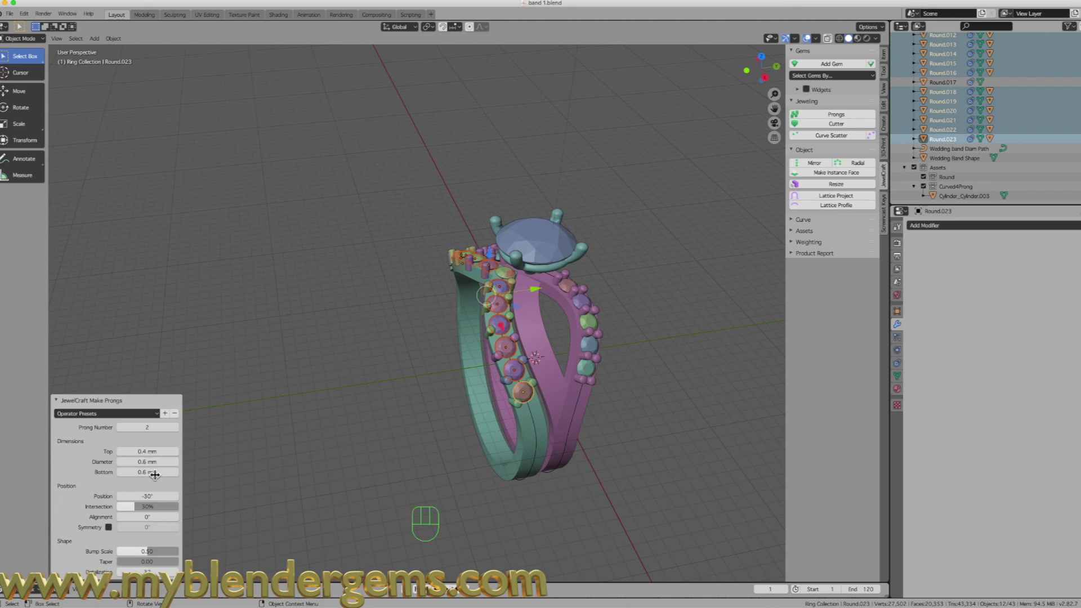
{"action": "middle_click_drag", "start_coordinate": [316, 443], "coordinate": [202, 473]}
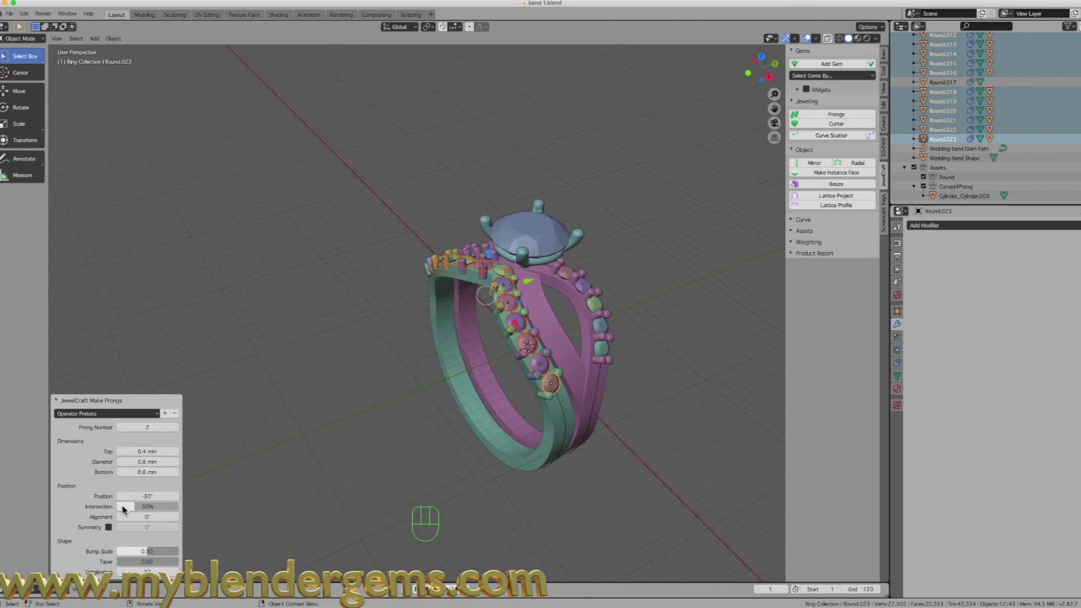
{"action": "left_click_drag", "start_coordinate": [133, 496], "coordinate": [110, 496]}
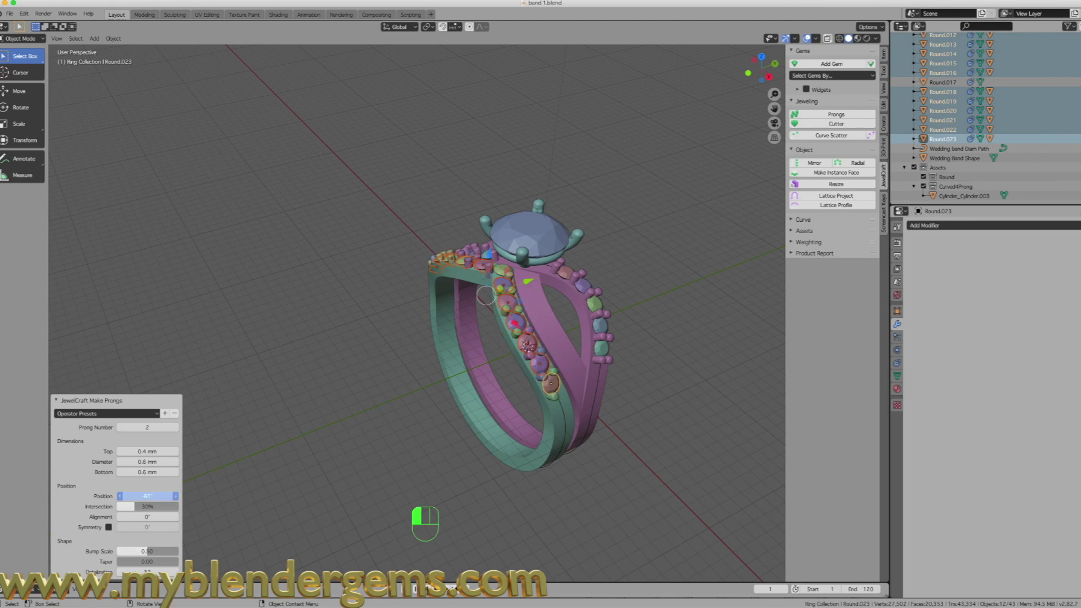
{"action": "left_click_drag", "start_coordinate": [107, 496], "coordinate": [107, 496]}
Enlarge the wedding band's paired prongs to a diameter of 0.66 mm.
{"action": "middle_click_drag", "start_coordinate": [501, 417], "coordinate": [465, 398]}
{"action": "left_click", "coordinate": [174, 462]}
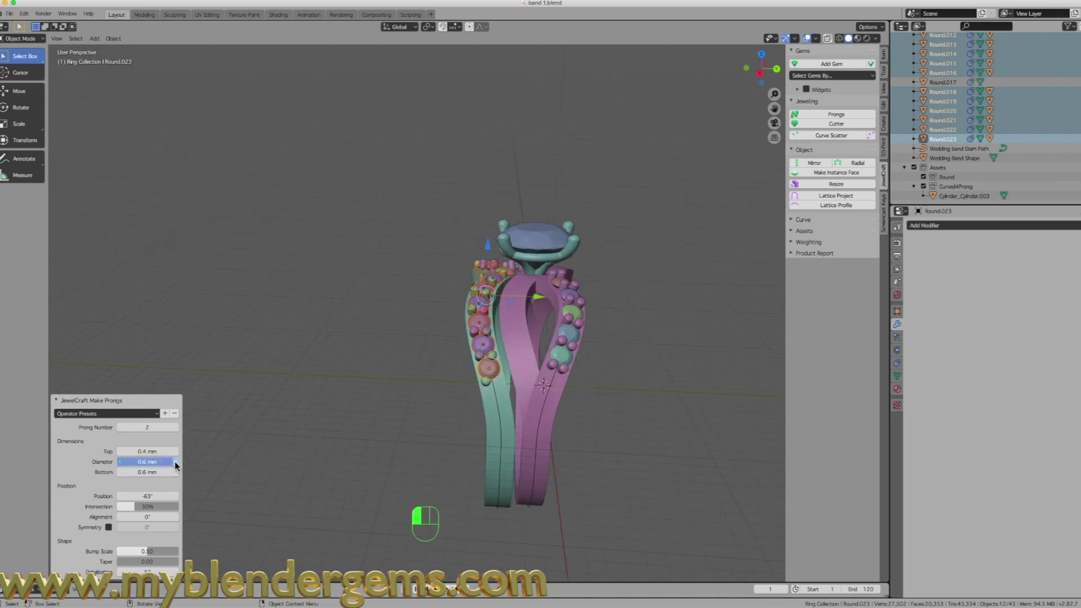
{"action": "left_click", "coordinate": [175, 463]}
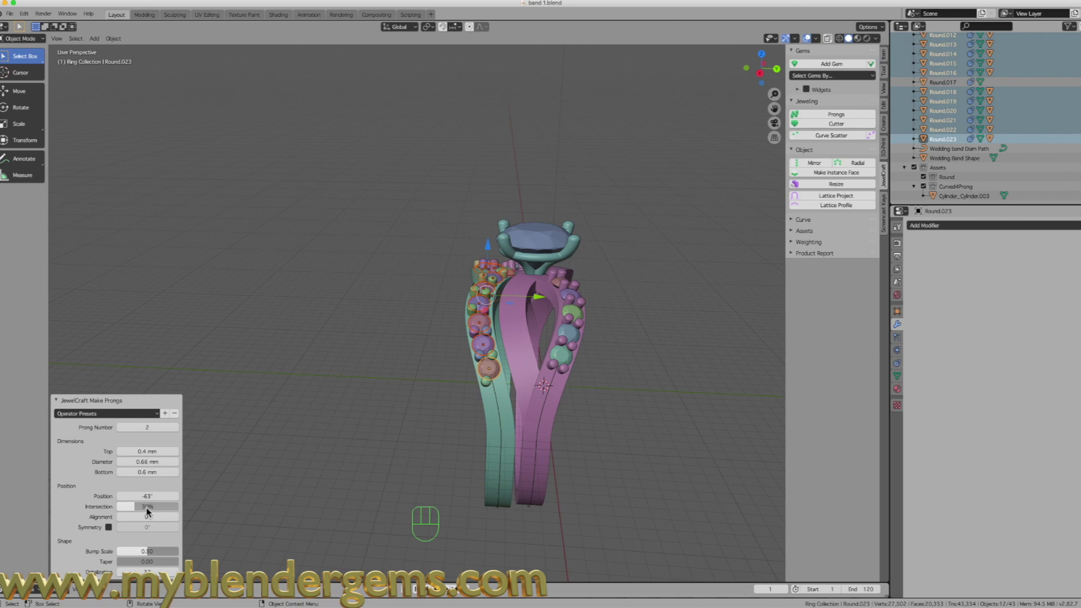
{"action": "mouse_move", "coordinate": [139, 493]}
{"action": "left_mouse_down"}
{"action": "mouse_move", "coordinate": [129, 493]}
{"action": "mouse_move", "coordinate": [139, 493]}
{"action": "left_mouse_up"}
Add a single JewelCraft prong to the lowest gem at the first end of the wedding band's row.
{"action": "middle_click_drag", "start_coordinate": [372, 410], "coordinate": [584, 417]}
{"action": "scroll", "coordinate": [422, 395], "scroll_direction": "up", "scroll_amount": 2}
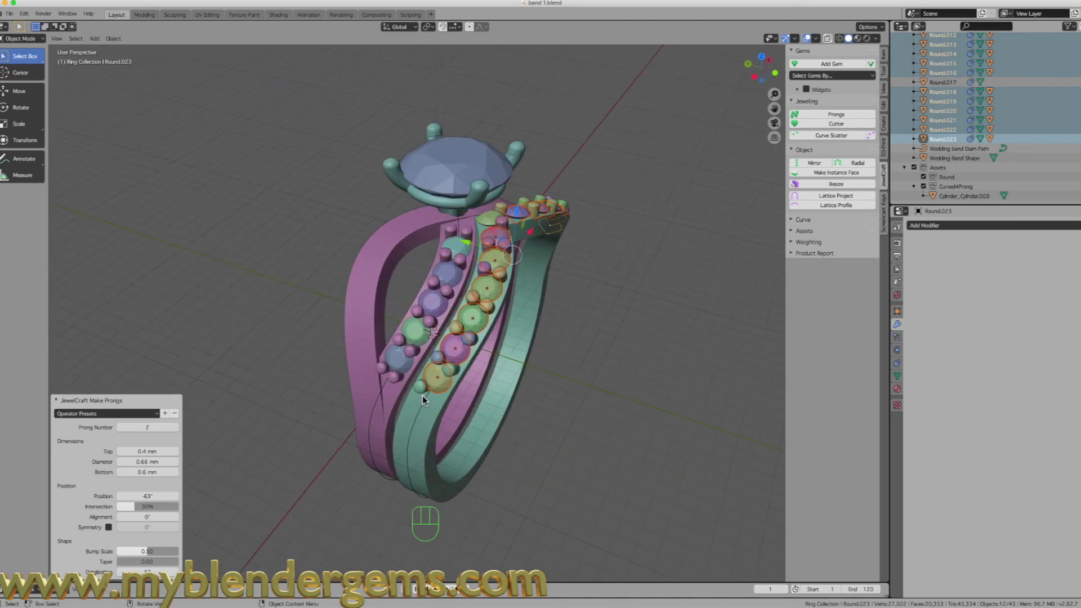
{"action": "middle_click_drag", "start_coordinate": [422, 395], "coordinate": [447, 377]}
{"action": "left_click", "coordinate": [450, 376]}
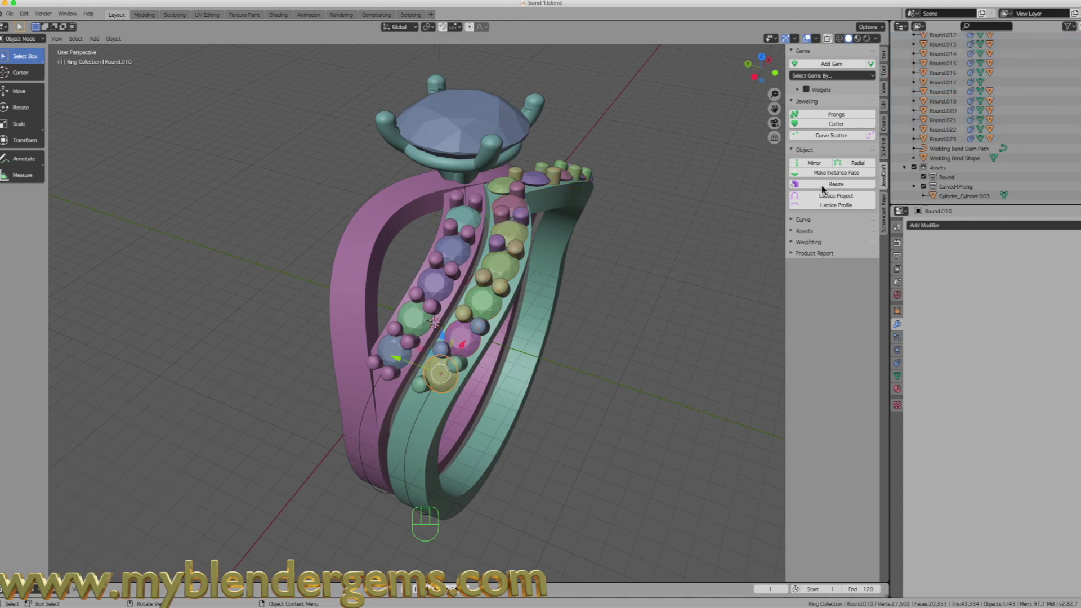
{"action": "left_click", "coordinate": [855, 113]}
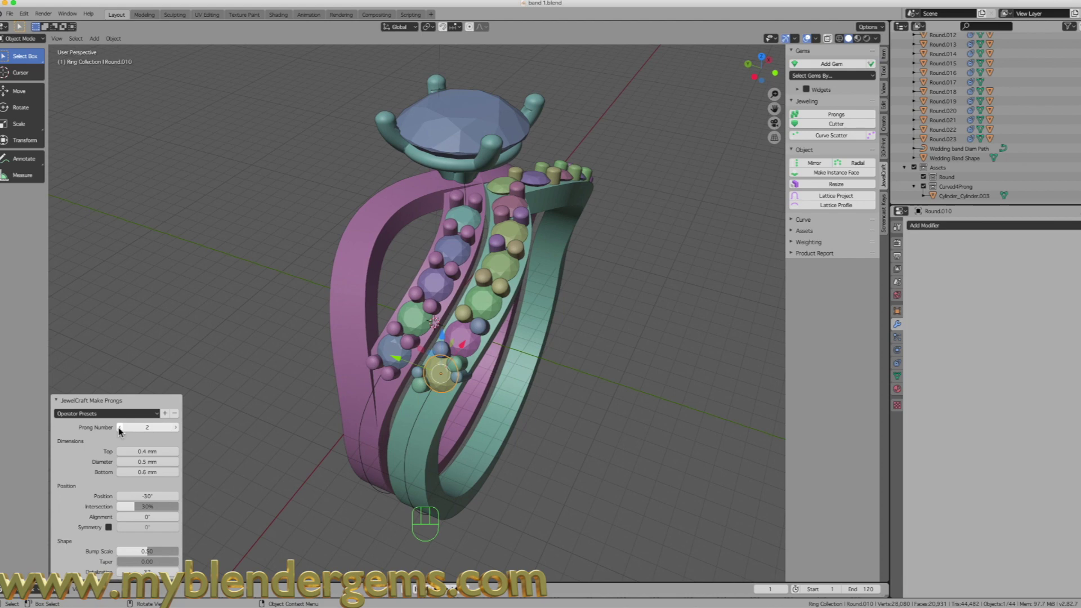
{"action": "left_click_drag", "start_coordinate": [151, 431], "coordinate": [138, 430]}
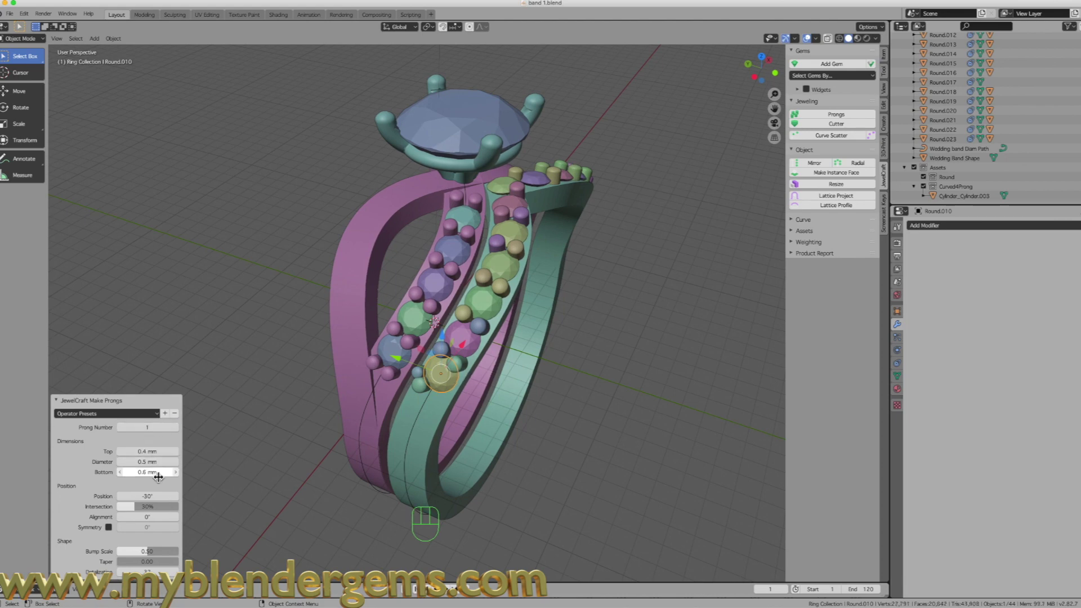
Set the end gem's single prong to 0.6 mm diameter and -120° position, closing off the row.
{"action": "left_click", "coordinate": [176, 463]}
{"action": "left_click", "coordinate": [176, 461]}
{"action": "left_click", "coordinate": [159, 463]}
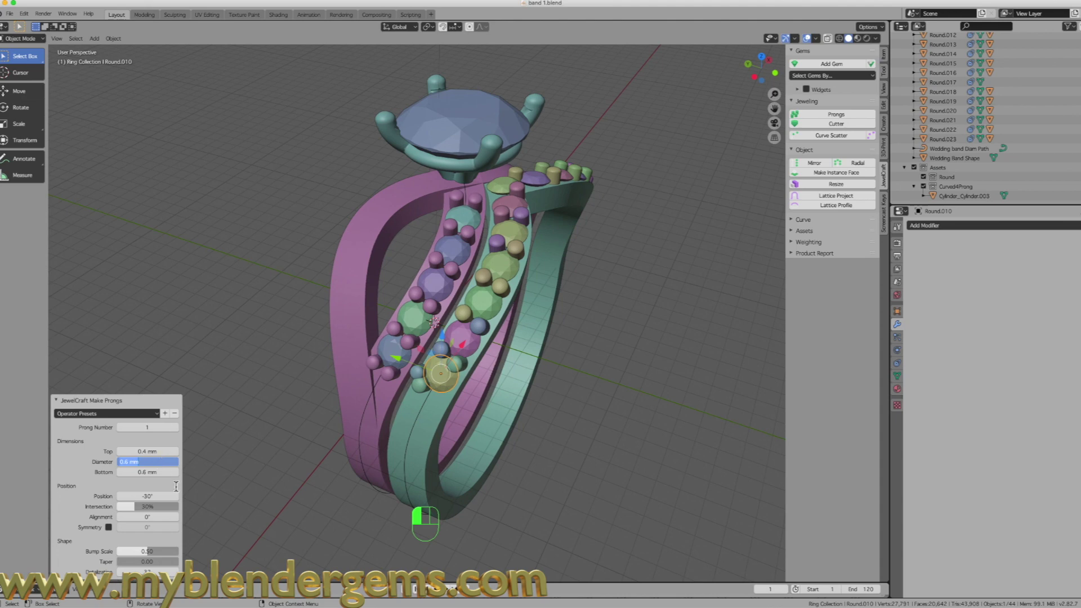
{"action": "left_click_drag", "start_coordinate": [148, 496], "coordinate": [126, 496]}
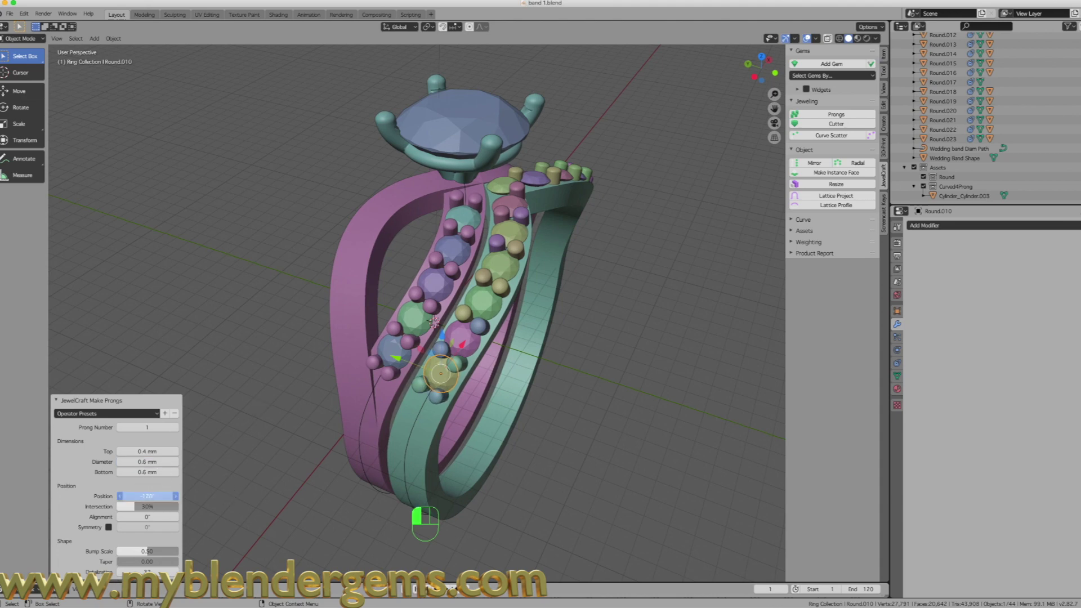
Add a single JewelCraft prong to the lowest gem at the opposite end of the wedding band's row.
{"action": "middle_click_drag", "start_coordinate": [376, 407], "coordinate": [287, 361]}
{"action": "scroll", "coordinate": [287, 356], "scroll_direction": "down", "scroll_amount": 3}
{"action": "scroll", "coordinate": [445, 485], "scroll_direction": "up", "scroll_amount": 6}
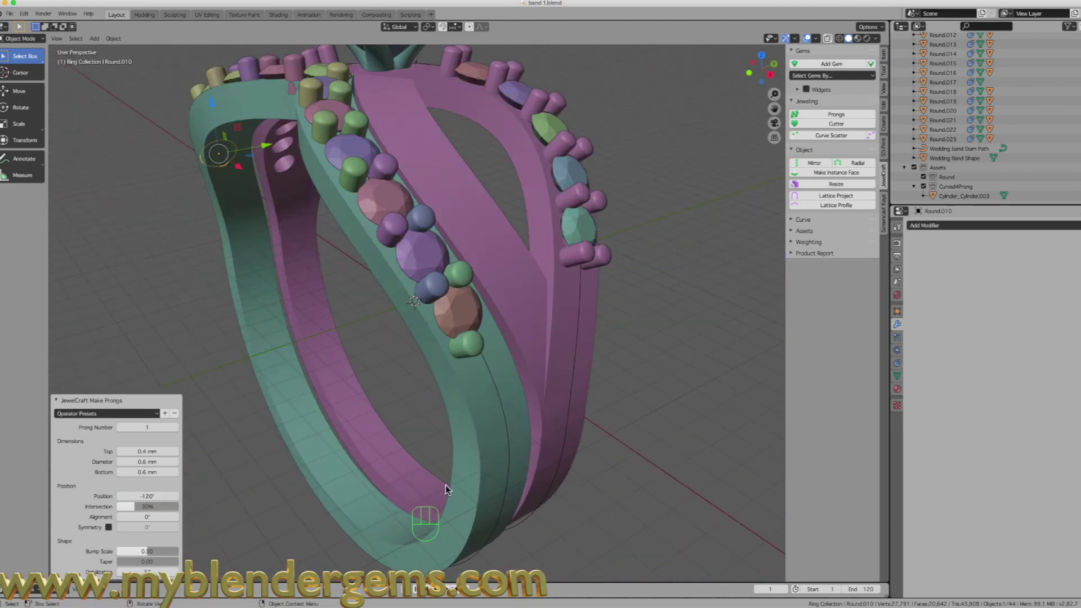
{"action": "left_click", "coordinate": [454, 324]}
{"action": "left_click", "coordinate": [843, 115]}
{"action": "left_click", "coordinate": [121, 428]}
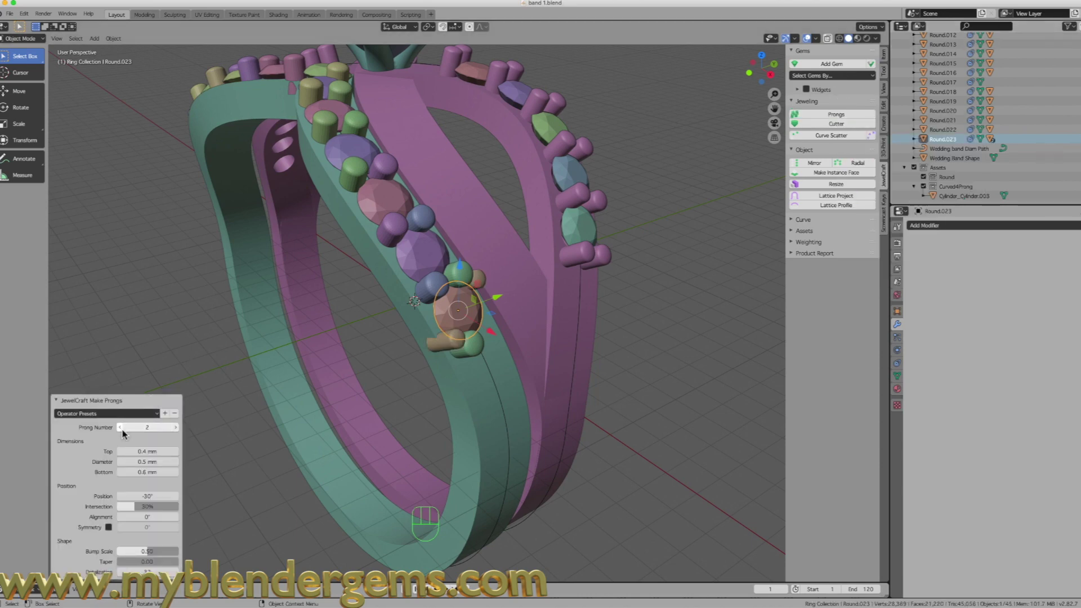
{"action": "left_click", "coordinate": [122, 427]}
Set the opposite end gem's prong to 0.67 mm diameter and 71° position.
{"action": "left_click", "coordinate": [156, 462]}
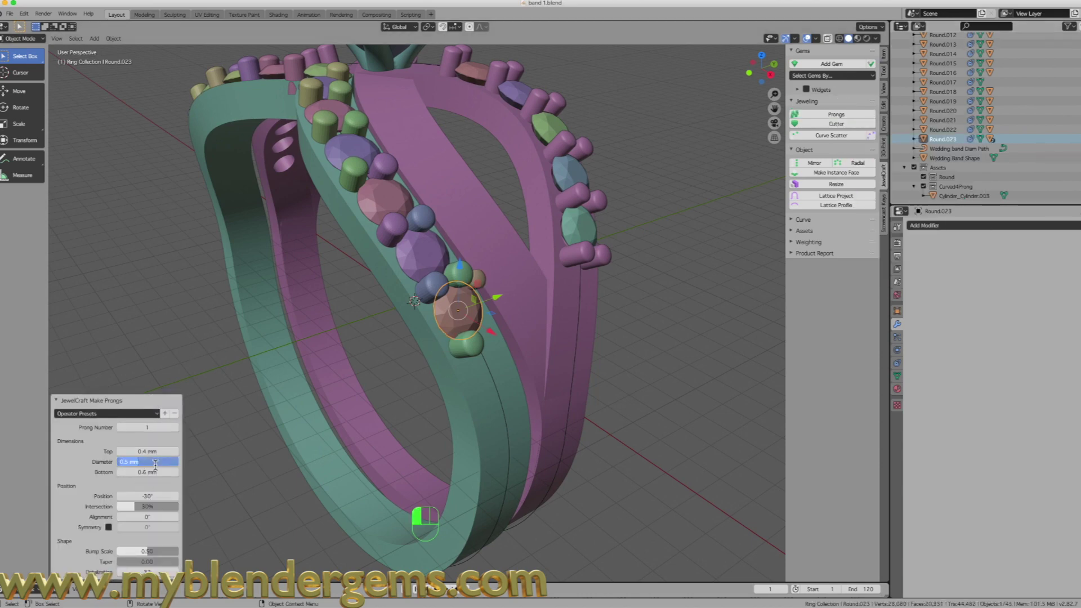
{"action": "type", "text": "0.6"}
{"action": "key", "text": "Return"}
{"action": "left_click_drag", "start_coordinate": [148, 496], "coordinate": [213, 496]}
{"action": "middle_click_drag", "start_coordinate": [487, 370], "coordinate": [467, 361]}
{"action": "left_click_drag", "start_coordinate": [161, 461], "coordinate": [169, 462]}
Try a single prong on the wedding band's peak gem with 0.63 mm diameter and -99° position.
{"action": "middle_click_drag", "start_coordinate": [295, 363], "coordinate": [487, 231]}
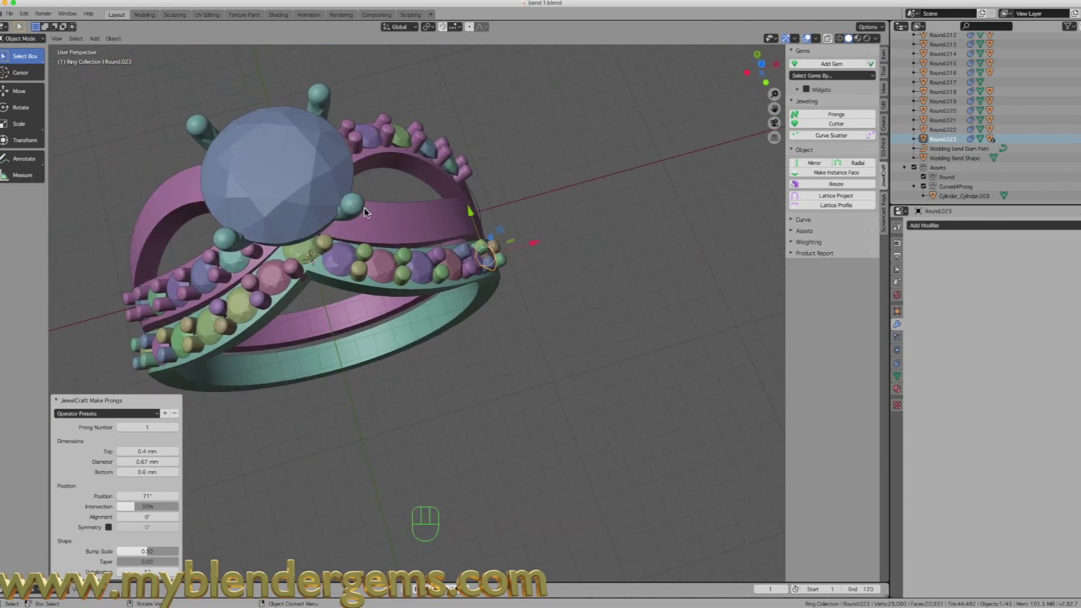
{"action": "scroll", "coordinate": [229, 229], "scroll_direction": "up", "scroll_amount": 4}
{"action": "middle_click_drag", "start_coordinate": [229, 229], "coordinate": [280, 264]}
{"action": "left_click", "coordinate": [280, 263]}
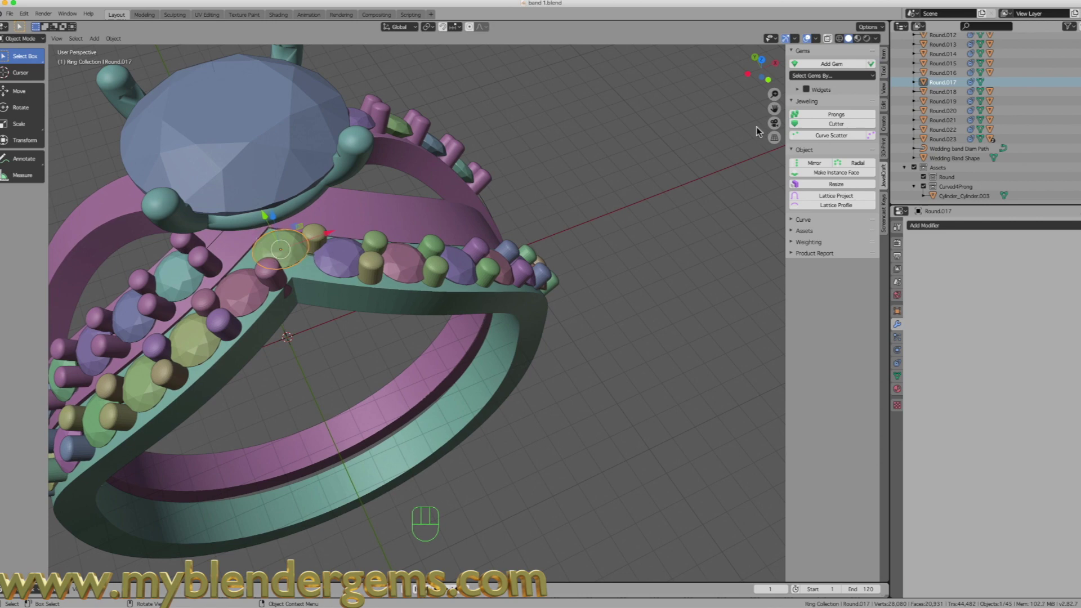
{"action": "left_click", "coordinate": [836, 115]}
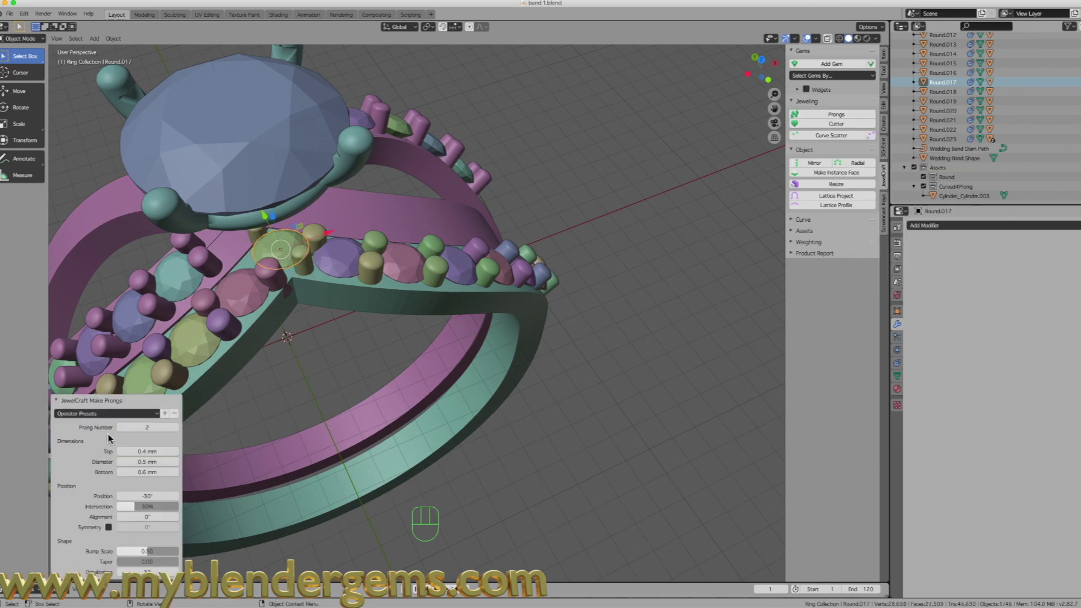
{"action": "left_click", "coordinate": [121, 428]}
{"action": "left_click", "coordinate": [176, 463]}
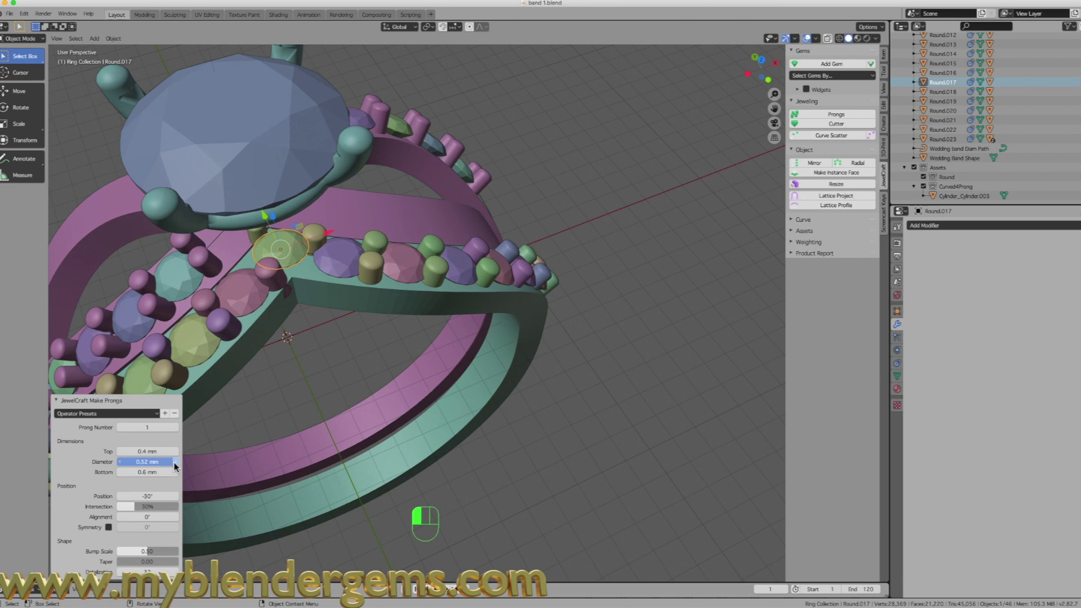
{"action": "left_click", "coordinate": [175, 462]}
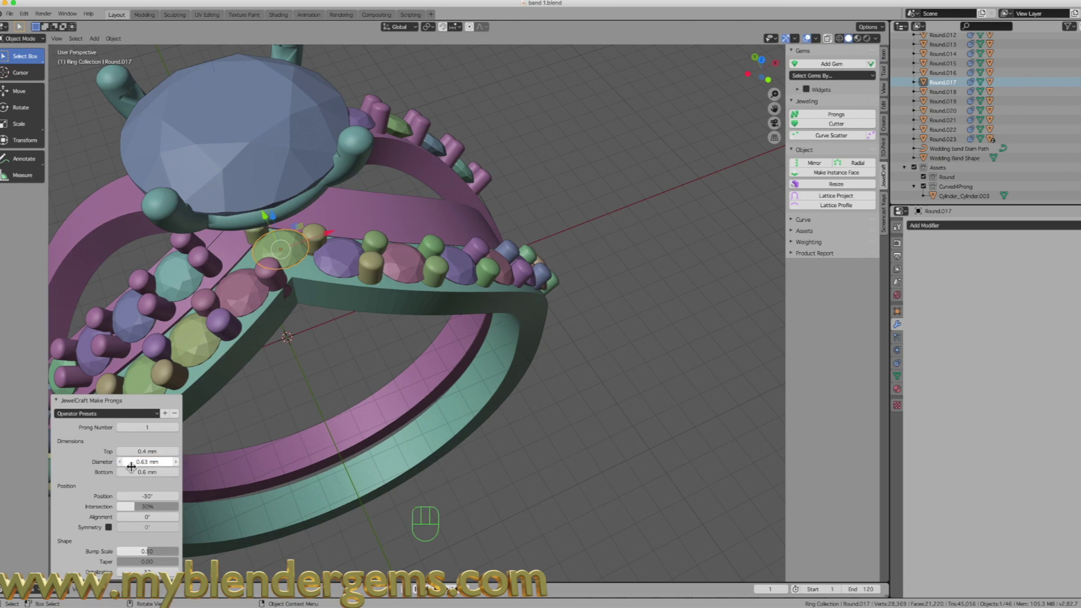
{"action": "left_click_drag", "start_coordinate": [148, 496], "coordinate": [100, 496]}
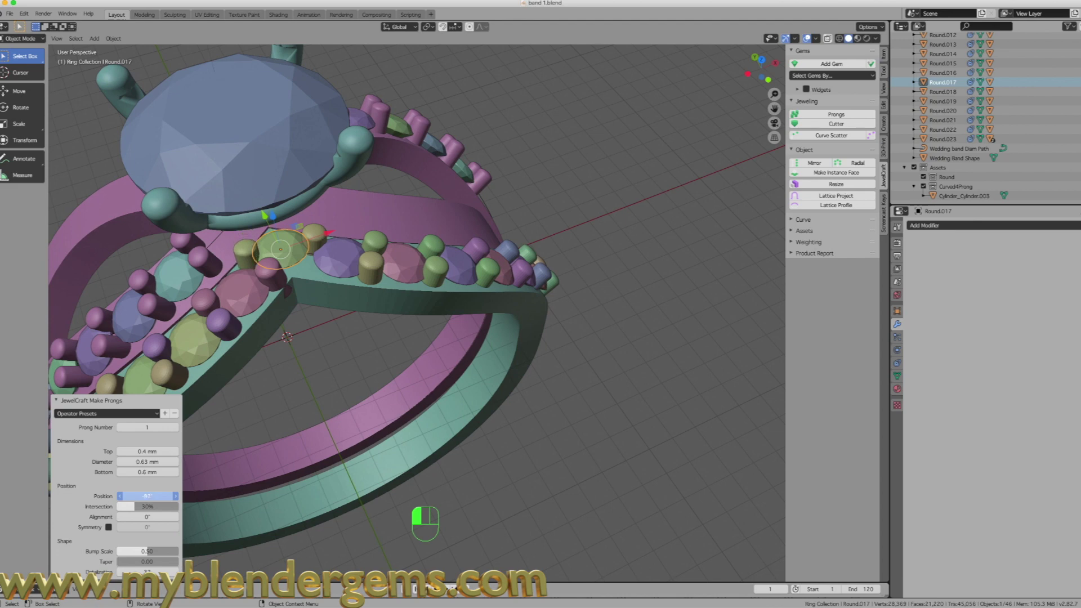
{"action": "left_click_drag", "start_coordinate": [99, 496], "coordinate": [95, 496]}
Delete the single prong from the wedding band's peak gem.
{"action": "middle_click_drag", "start_coordinate": [255, 447], "coordinate": [149, 429]}
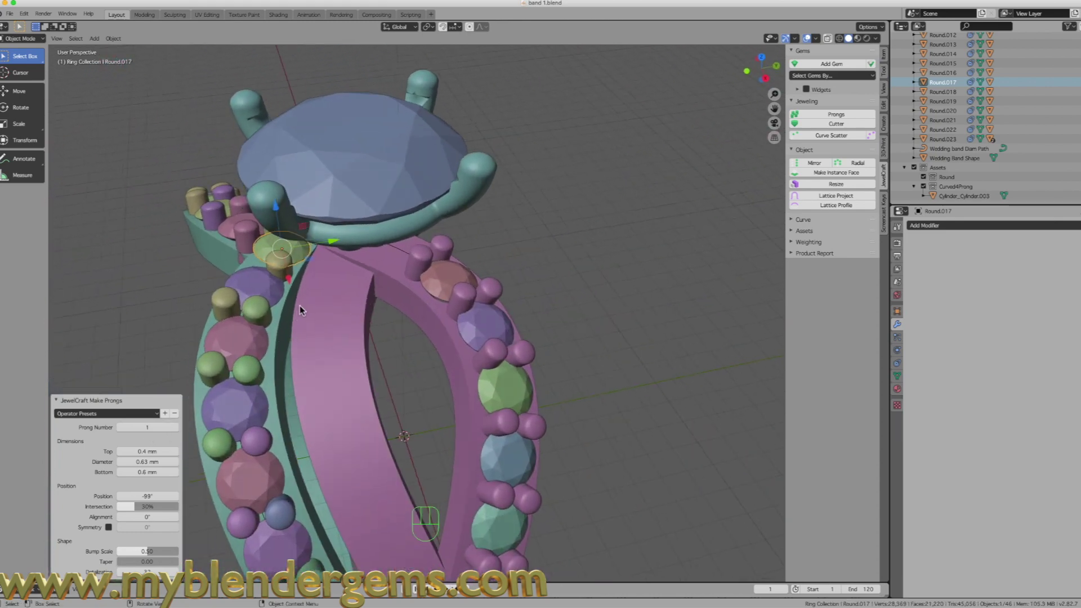
{"action": "mouse_move", "coordinate": [280, 248]}
{"action": "middle_mouse_down"}
{"action": "mouse_move", "coordinate": [316, 259]}
{"action": "mouse_move", "coordinate": [270, 282]}
{"action": "mouse_move", "coordinate": [294, 256]}
{"action": "middle_mouse_up"}
{"action": "left_click_drag", "start_coordinate": [304, 220], "coordinate": [307, 220]}
{"action": "left_click", "coordinate": [260, 236]}
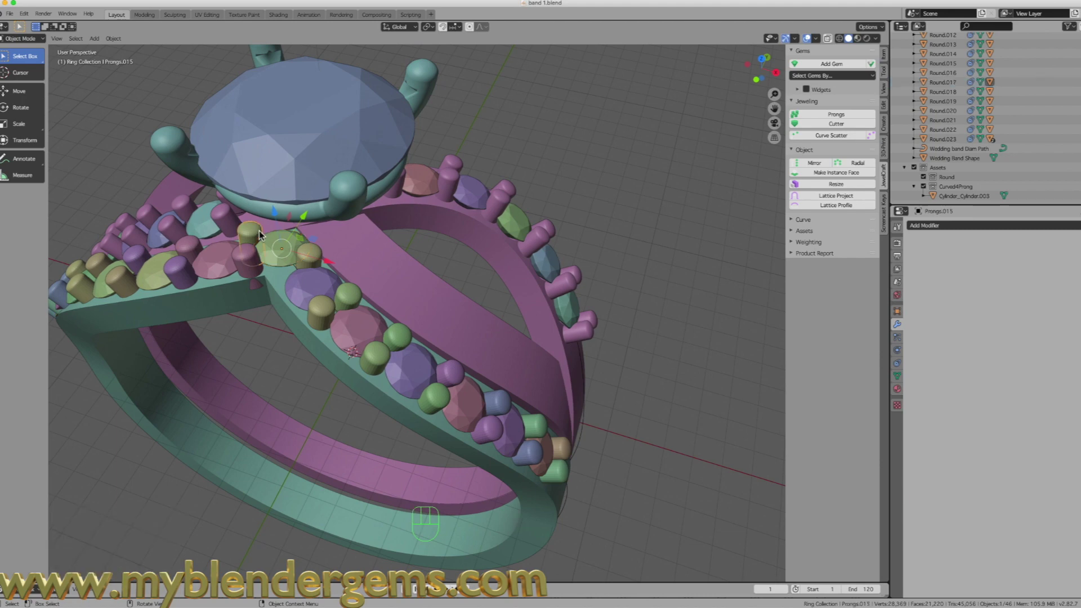
{"action": "key", "text": "x"}
{"action": "left_click", "coordinate": [259, 231]}
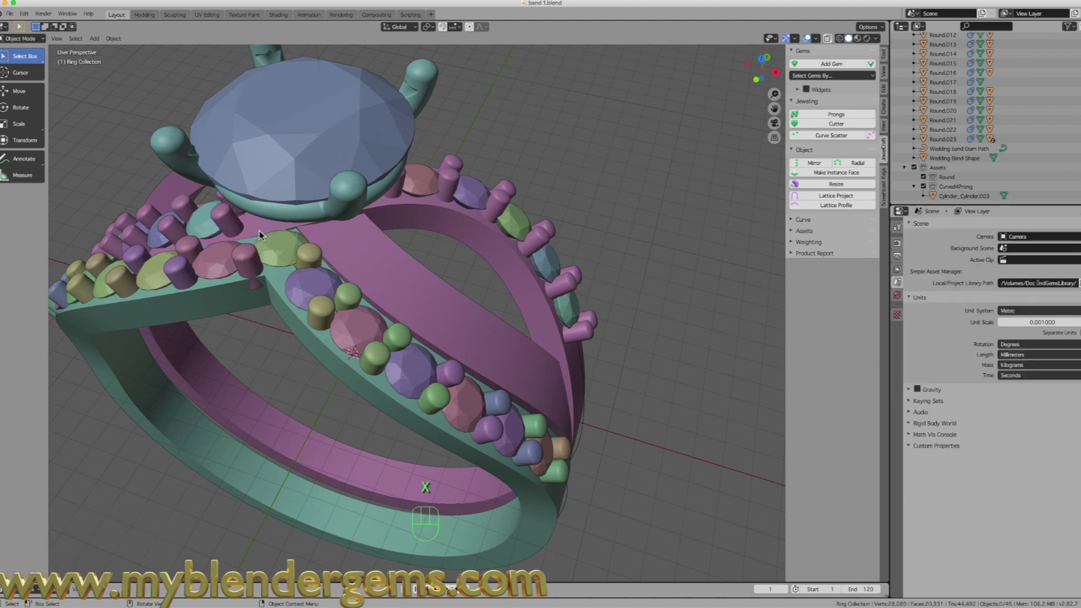
Move the wedding band's peak gem by -0.145 mm along the Y axis.
{"action": "left_click", "coordinate": [276, 247]}
{"action": "left_click_drag", "start_coordinate": [303, 225], "coordinate": [303, 225]}
{"action": "middle_click_drag", "start_coordinate": [303, 226], "coordinate": [276, 279]}
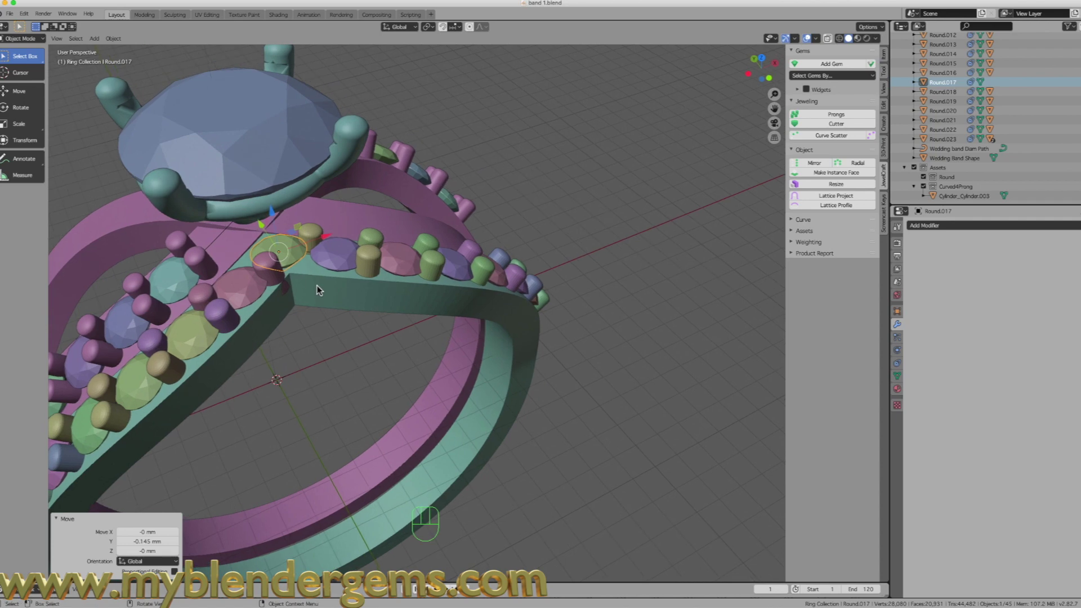
Rotate the prong pair of the gem adjoining the peak gem by 3.37° about the Z axis.
{"action": "left_click", "coordinate": [276, 279]}
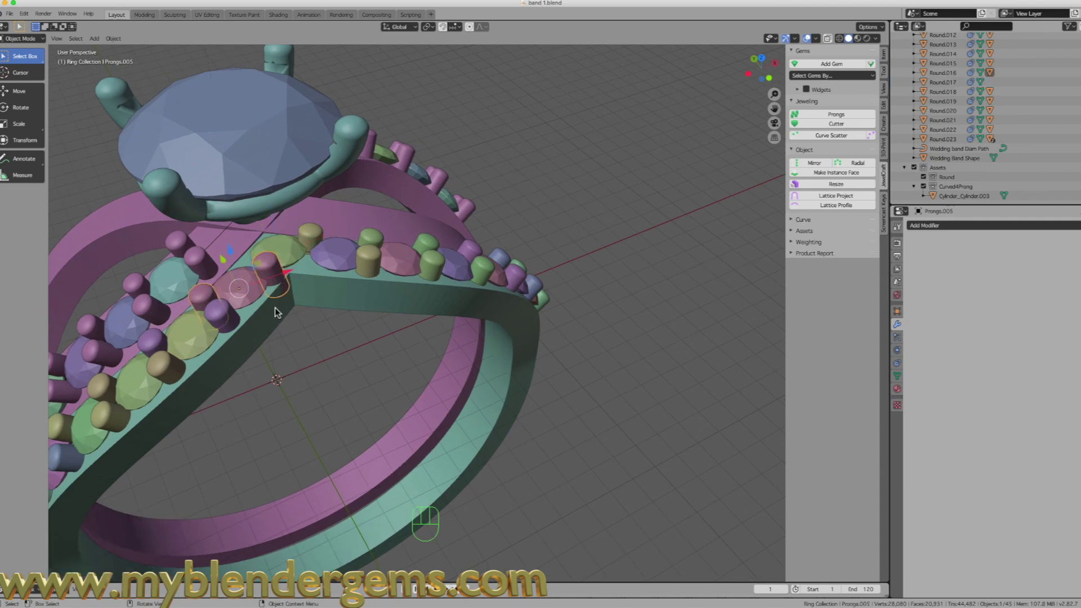
{"action": "key", "text": "r"}
{"action": "key", "text": "z"}
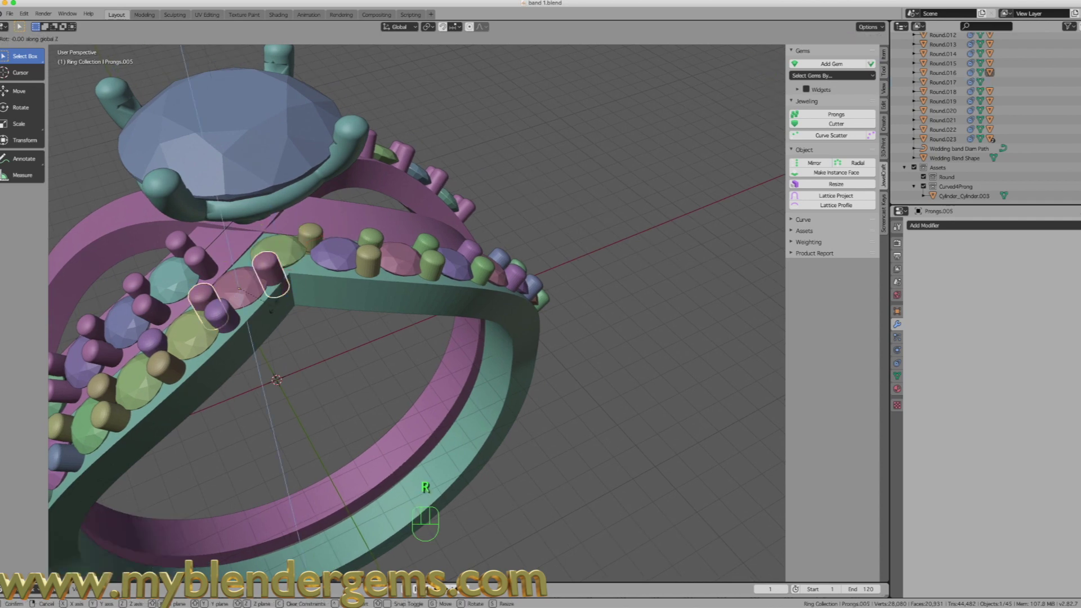
{"action": "left_click", "coordinate": [276, 304]}
{"action": "middle_click_drag", "start_coordinate": [277, 302], "coordinate": [280, 269]}
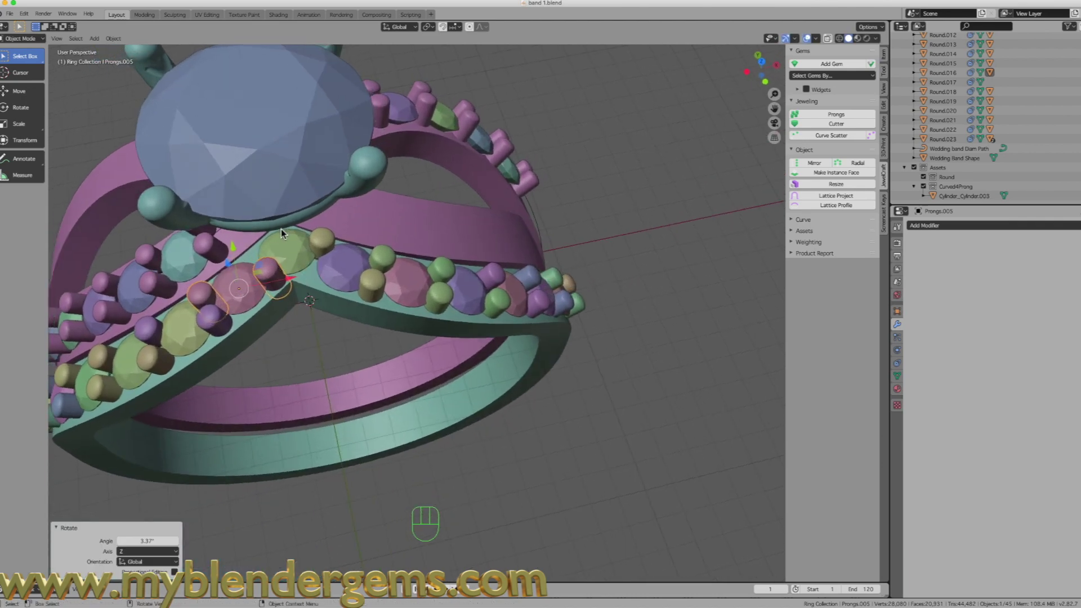
{"action": "scroll", "coordinate": [285, 232], "scroll_direction": "up", "scroll_amount": 5}
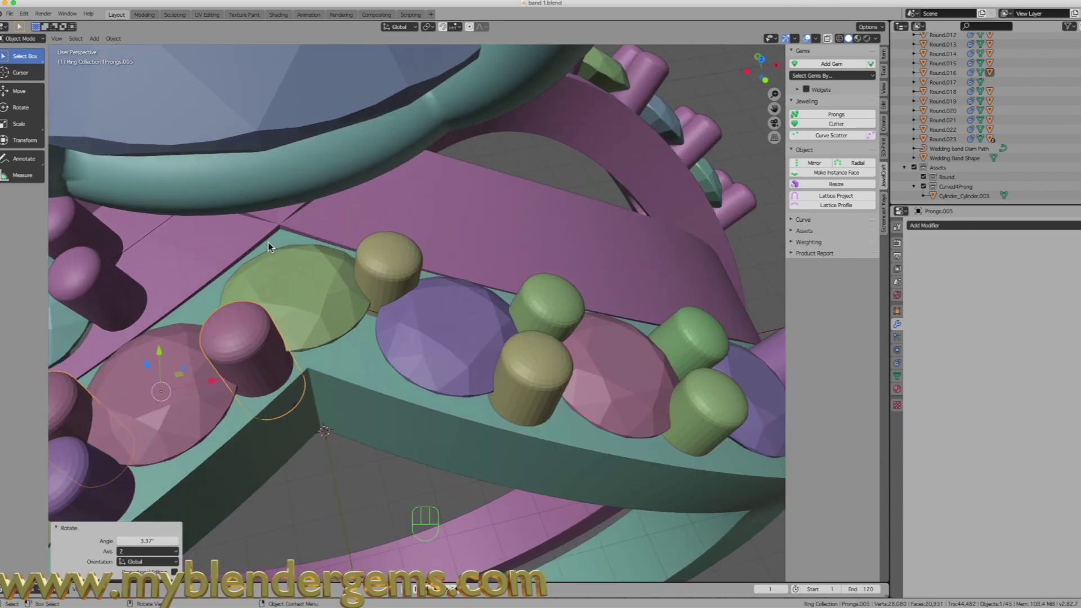
{"action": "scroll", "coordinate": [323, 288], "scroll_direction": "down", "scroll_amount": 2}
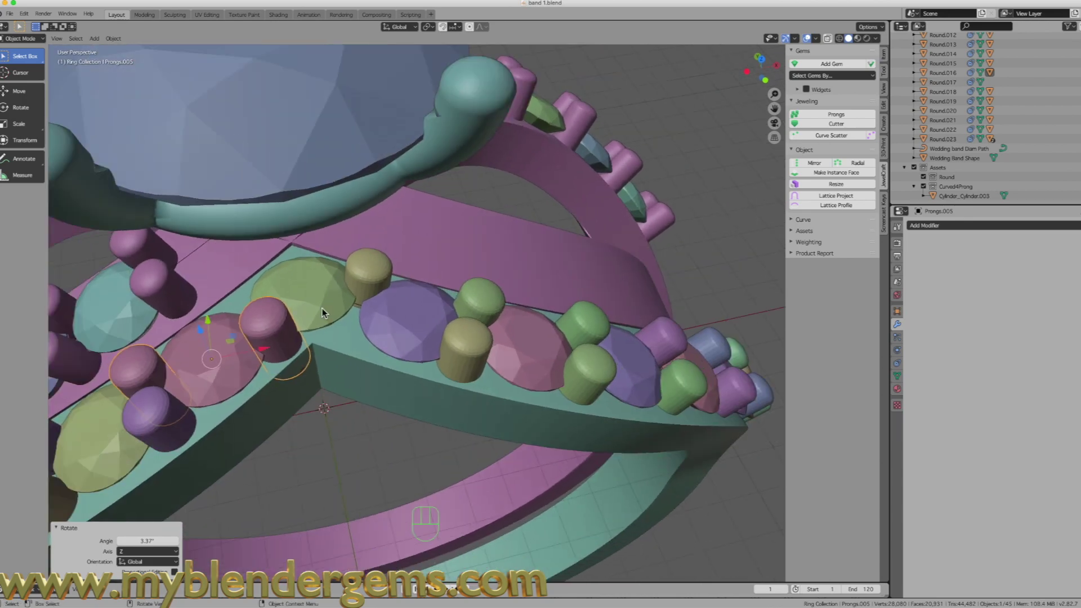
Add a single JewelCraft prong to the peak gem with 0.49 mm diameter, -7° position and 4° alignment.
{"action": "left_click", "coordinate": [322, 310]}
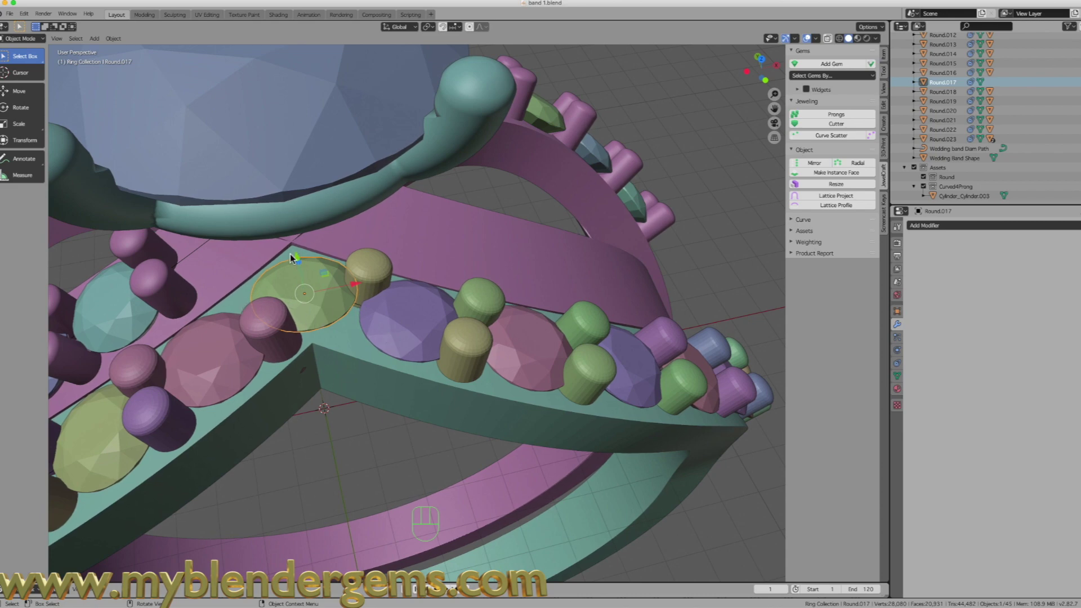
{"action": "scroll", "coordinate": [461, 270], "scroll_direction": "down", "scroll_amount": 4}
{"action": "middle_click_drag", "start_coordinate": [443, 282], "coordinate": [404, 288]}
{"action": "scroll", "coordinate": [343, 277], "scroll_direction": "up", "scroll_amount": 5}
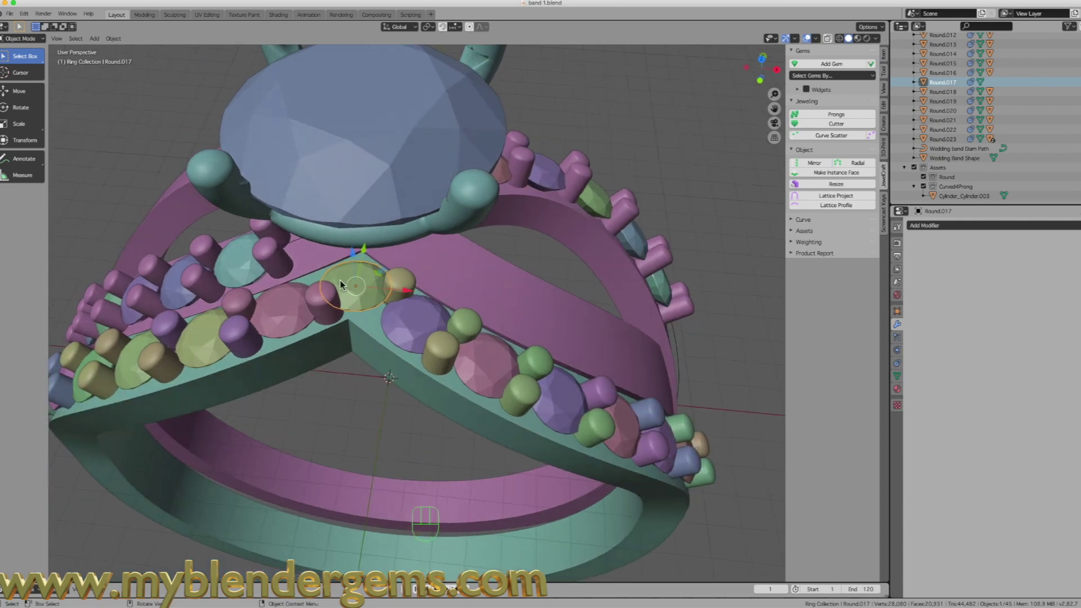
{"action": "left_click", "coordinate": [845, 114]}
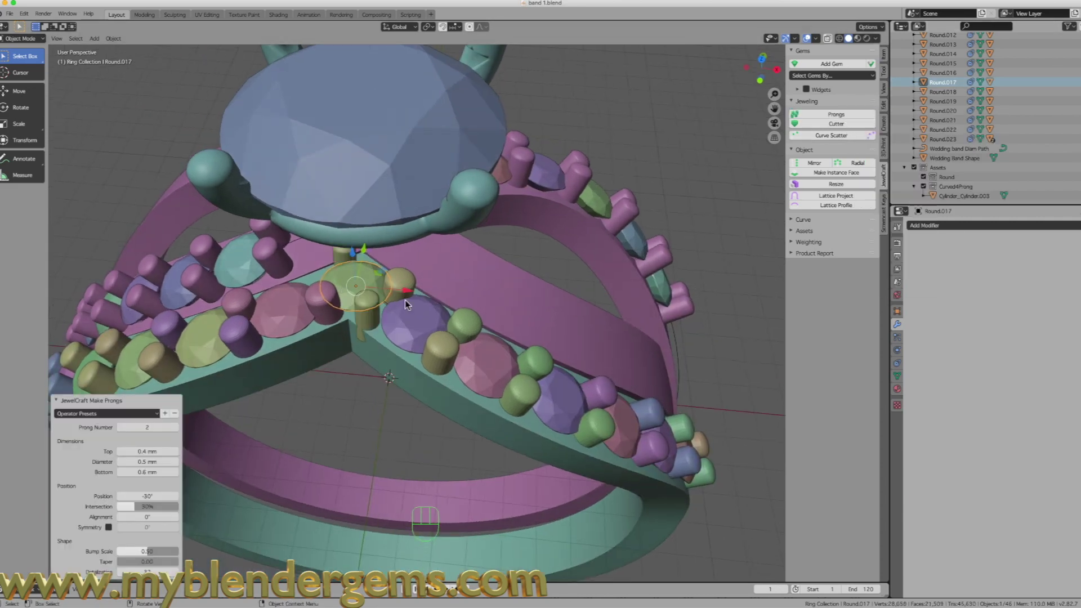
{"action": "left_click", "coordinate": [120, 428]}
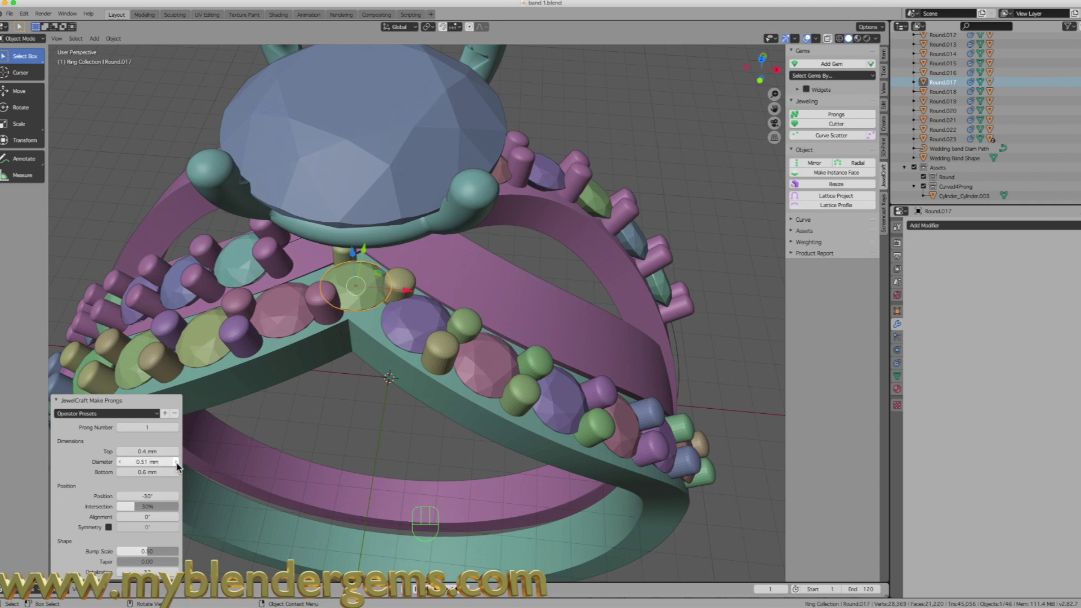
{"action": "left_click", "coordinate": [118, 462]}
{"action": "left_click_drag", "start_coordinate": [154, 496], "coordinate": [172, 496]}
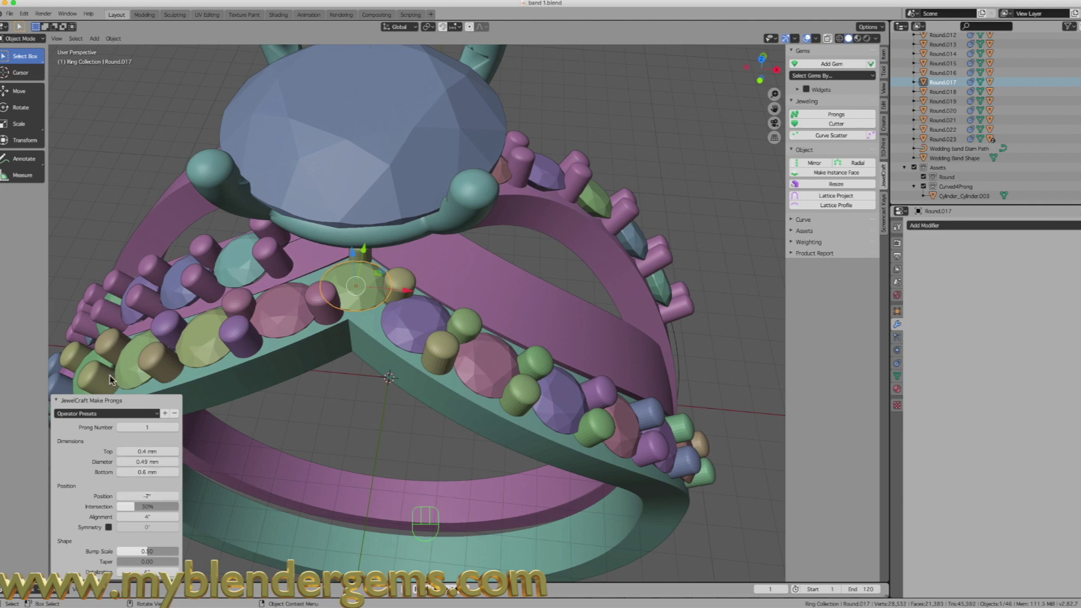
Fine-tune the intersection of the peak gem's single prong to about 31%.
{"action": "middle_click_drag", "start_coordinate": [278, 289], "coordinate": [349, 275]}
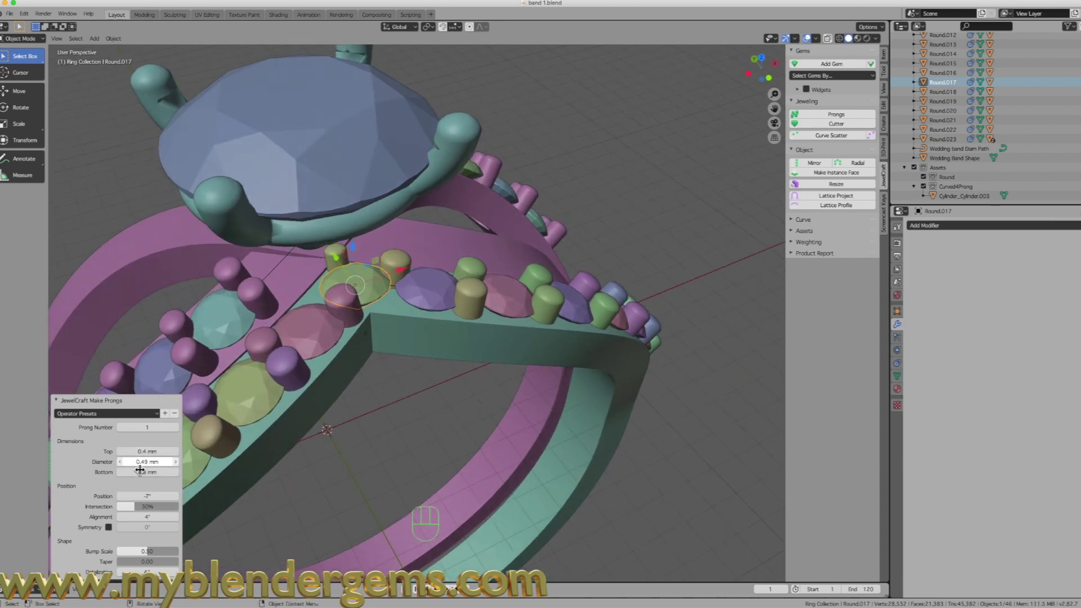
{"action": "left_click_drag", "start_coordinate": [147, 506], "coordinate": [151, 506]}
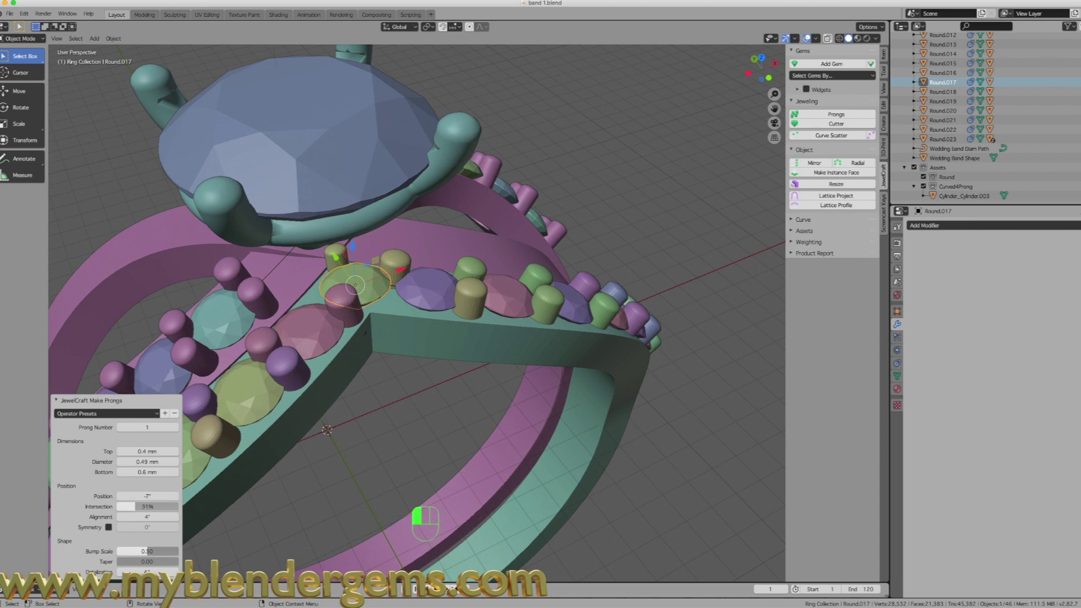
{"action": "left_click_drag", "start_coordinate": [152, 511], "coordinate": [153, 509]}
{"action": "middle_click_drag", "start_coordinate": [332, 365], "coordinate": [365, 309]}
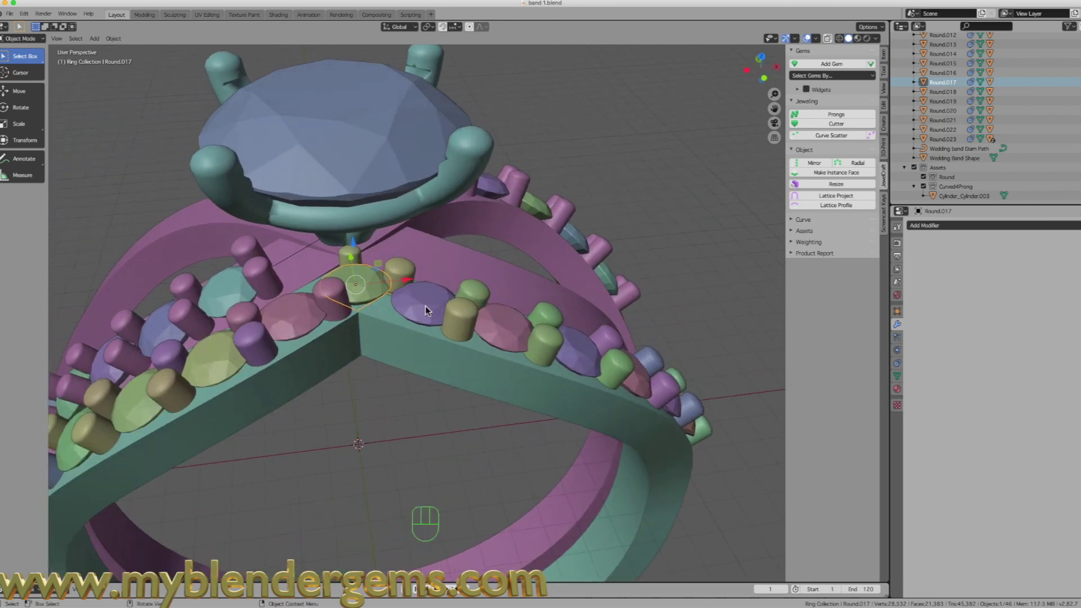
Add a second single JewelCraft prong to the peak gem with 0.6 mm diameter and -102° position.
{"action": "left_click", "coordinate": [836, 114]}
{"action": "left_click", "coordinate": [119, 427]}
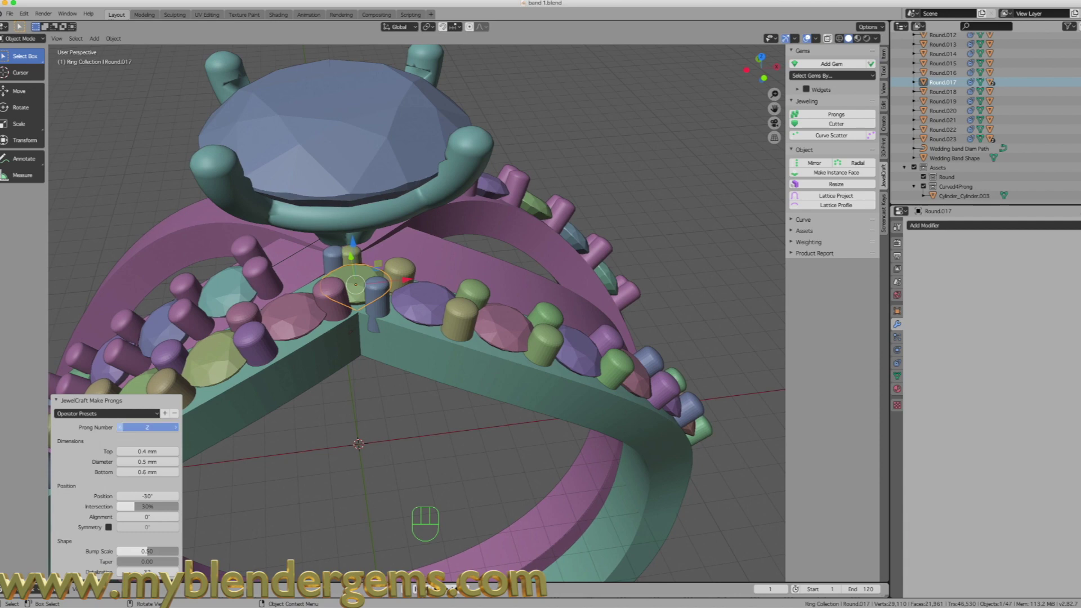
{"action": "left_click", "coordinate": [177, 463]}
{"action": "left_click", "coordinate": [177, 462]}
{"action": "left_click_drag", "start_coordinate": [150, 496], "coordinate": [139, 496]}
Add a third single JewelCraft prong to the peak gem with 0.6 mm diameter and 134° position.
{"action": "left_click", "coordinate": [836, 114]}
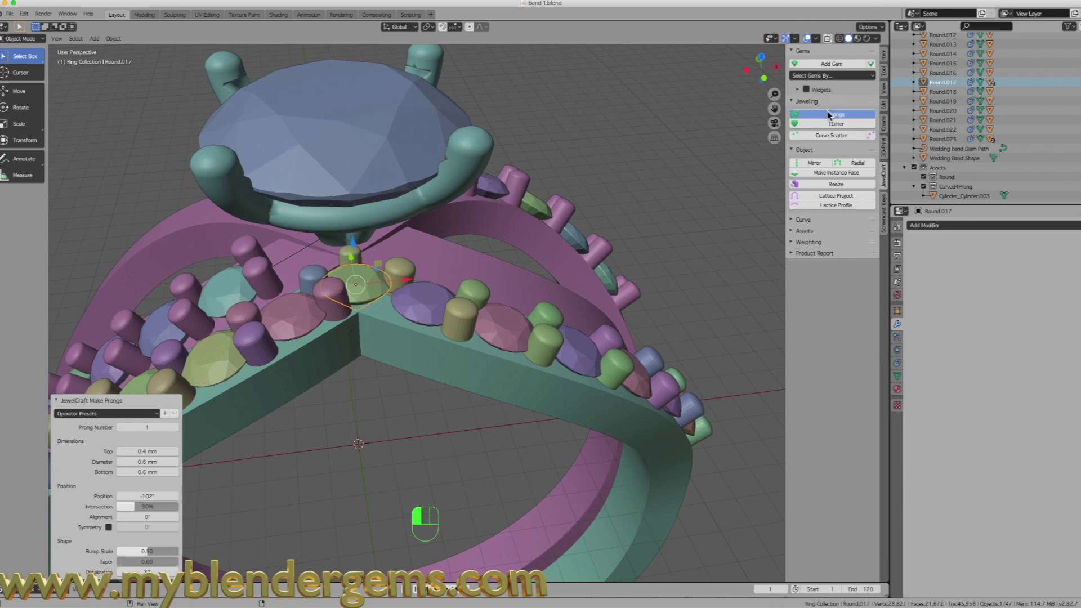
{"action": "left_click", "coordinate": [120, 428]}
{"action": "left_click_drag", "start_coordinate": [146, 496], "coordinate": [203, 496]}
{"action": "left_click", "coordinate": [145, 462]}
{"action": "type", "text": ".6"}
{"action": "key", "text": "Return"}
Join all the wedding band's prongs to the band with a Bool Tool Auto Boolean Union.
{"action": "middle_click_drag", "start_coordinate": [360, 342], "coordinate": [333, 336]}
{"action": "scroll", "coordinate": [425, 314], "scroll_direction": "down", "scroll_amount": 5}
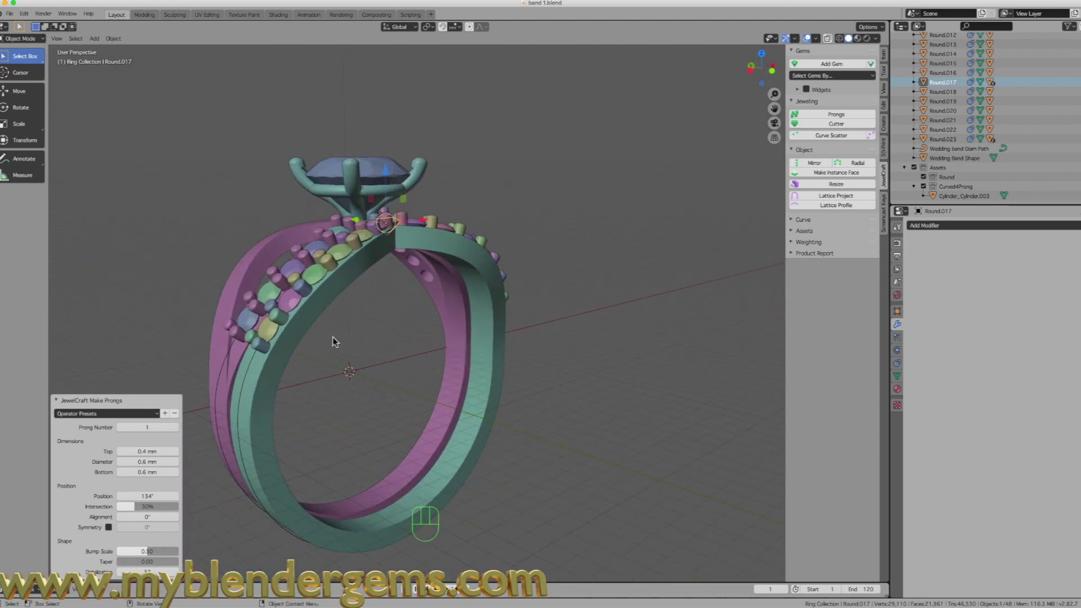
{"action": "left_click", "coordinate": [261, 348]}
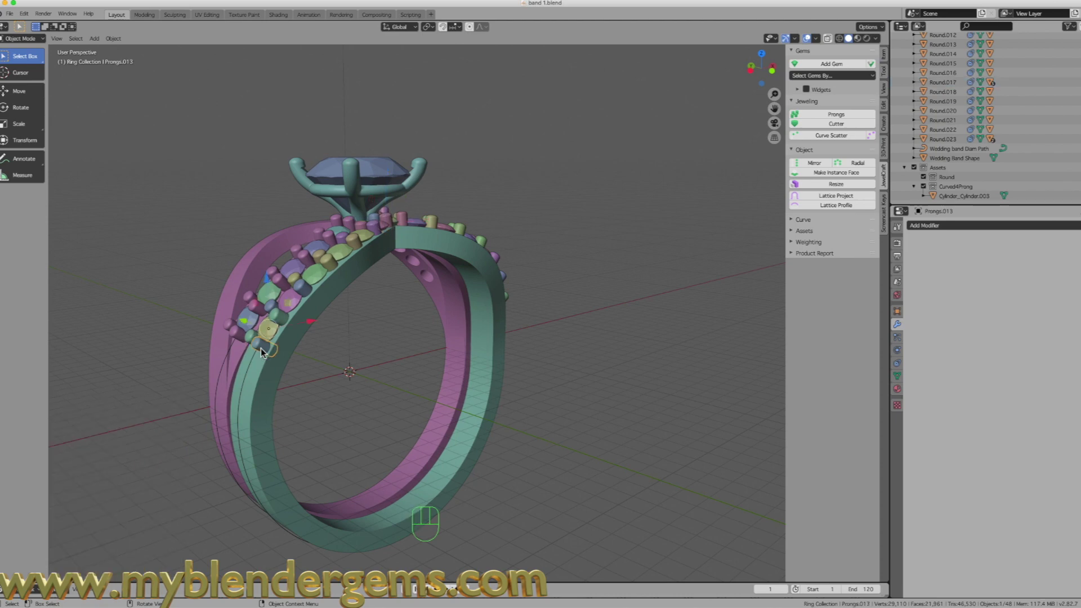
{"action": "mouse_move", "coordinate": [269, 349]}
{"action": "middle_mouse_down"}
{"action": "mouse_move", "coordinate": [286, 357]}
{"action": "mouse_move", "coordinate": [282, 339]}
{"action": "middle_mouse_up"}
{"action": "left_click", "coordinate": [249, 342], "text": "shift"}
{"action": "left_click", "coordinate": [269, 310], "text": "shift"}
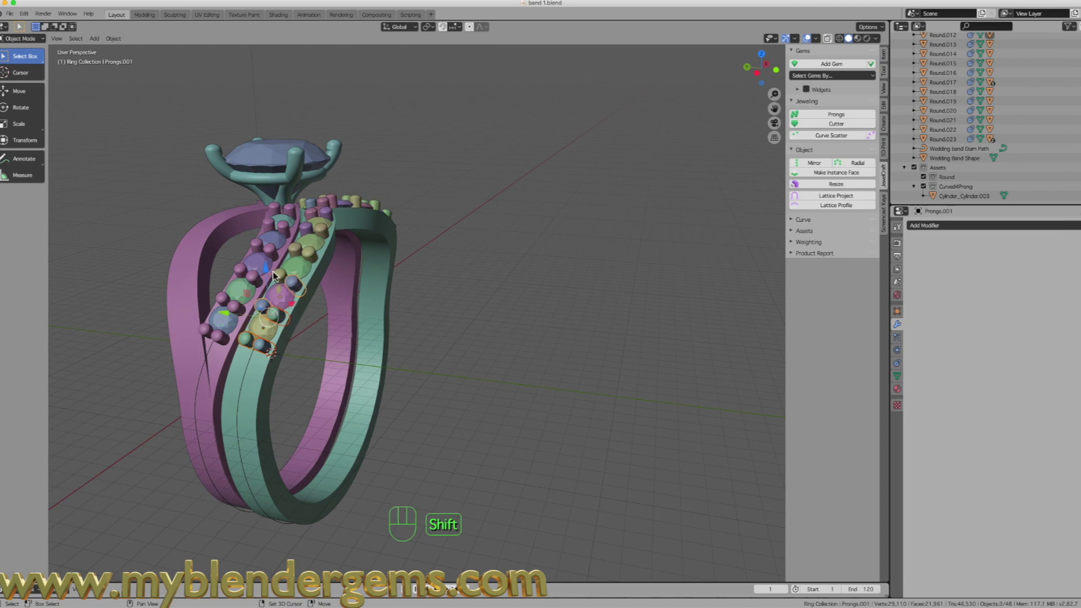
{"action": "left_click", "coordinate": [293, 274], "text": "shift"}
{"action": "left_click", "coordinate": [299, 254], "text": "shift"}
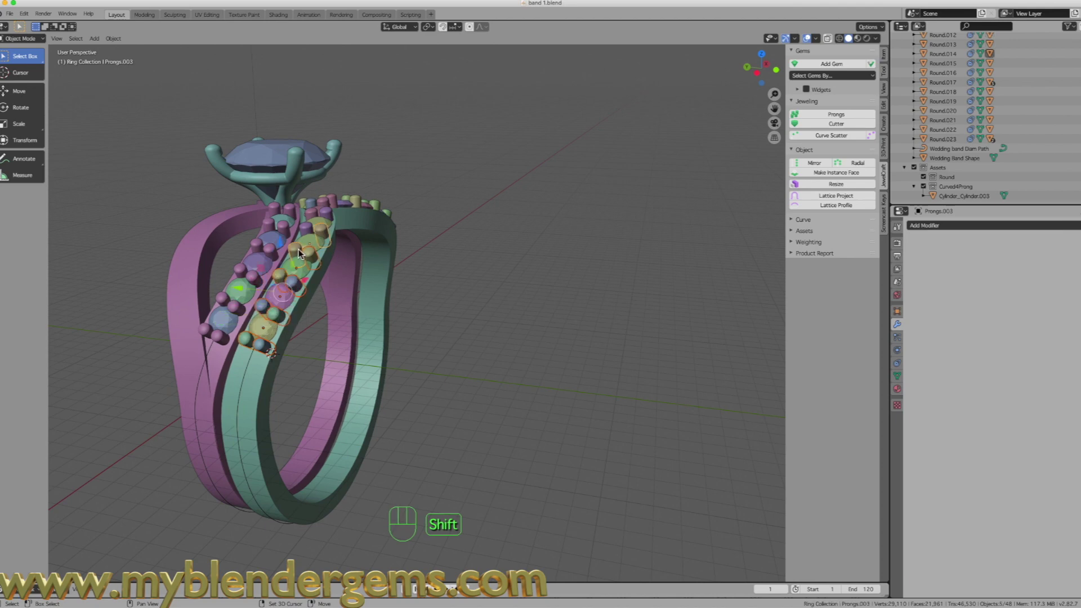
{"action": "left_click", "coordinate": [304, 234], "text": "shift"}
{"action": "left_click", "coordinate": [317, 212], "text": "shift"}
{"action": "middle_click_drag", "start_coordinate": [354, 217], "coordinate": [327, 234], "text": "shift"}
{"action": "middle_click_drag", "start_coordinate": [401, 250], "coordinate": [370, 254]}
{"action": "left_click", "coordinate": [360, 243], "text": "shift"}
{"action": "left_click", "coordinate": [397, 250], "text": "shift"}
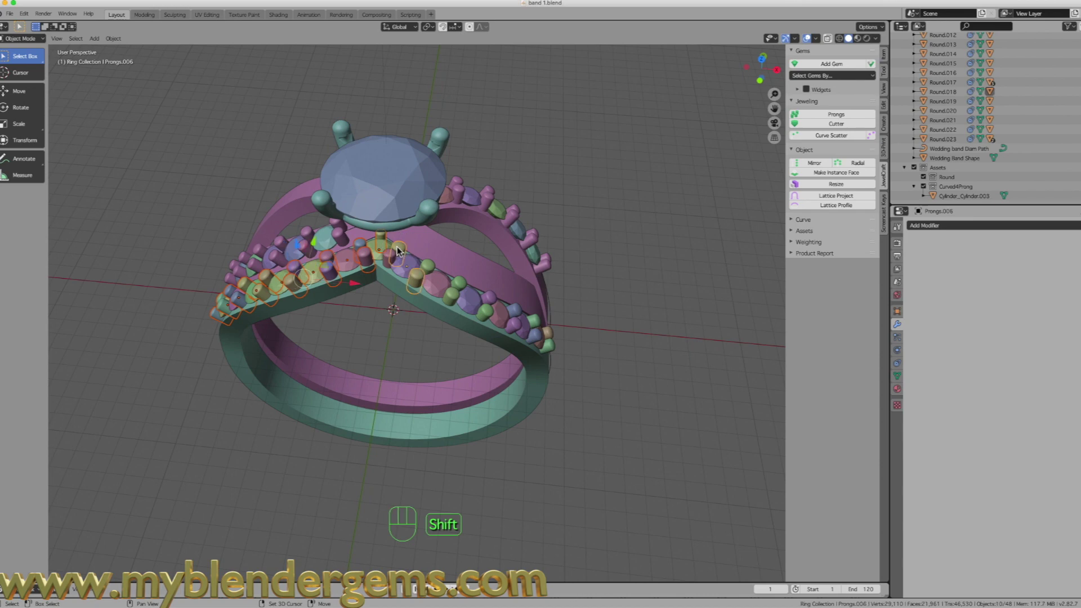
{"action": "left_click", "coordinate": [387, 259], "text": "shift"}
{"action": "left_click", "coordinate": [430, 273], "text": "shift"}
{"action": "left_click", "coordinate": [459, 287], "text": "shift"}
{"action": "left_click", "coordinate": [491, 301], "text": "shift"}
{"action": "left_click", "coordinate": [521, 316], "text": "shift"}
{"action": "left_click", "coordinate": [538, 326], "text": "shift"}
{"action": "left_click", "coordinate": [549, 335], "text": "shift"}
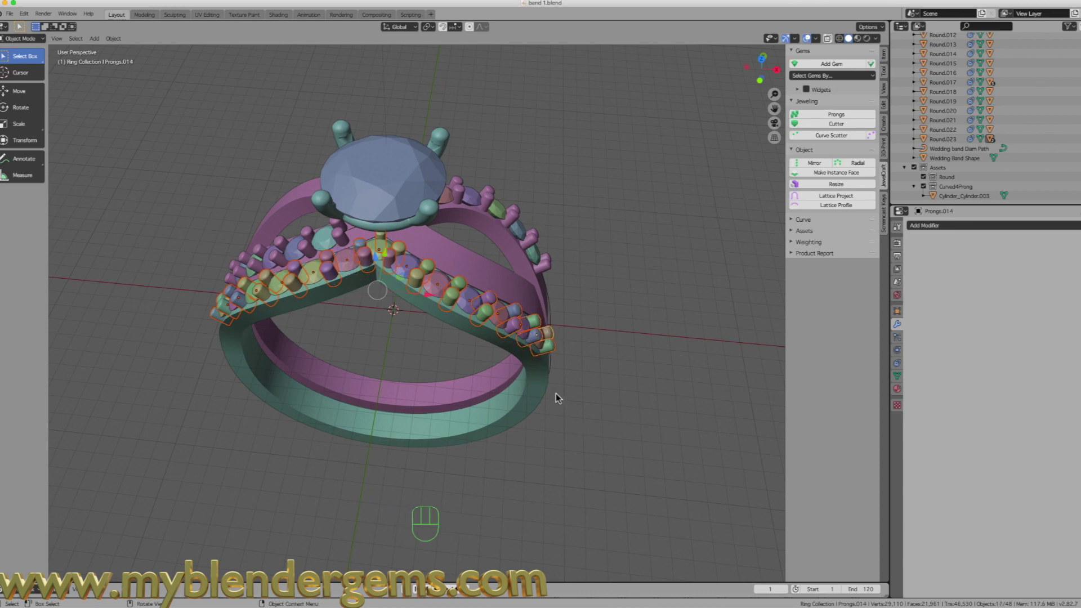
{"action": "left_click", "coordinate": [538, 388], "text": "shift"}
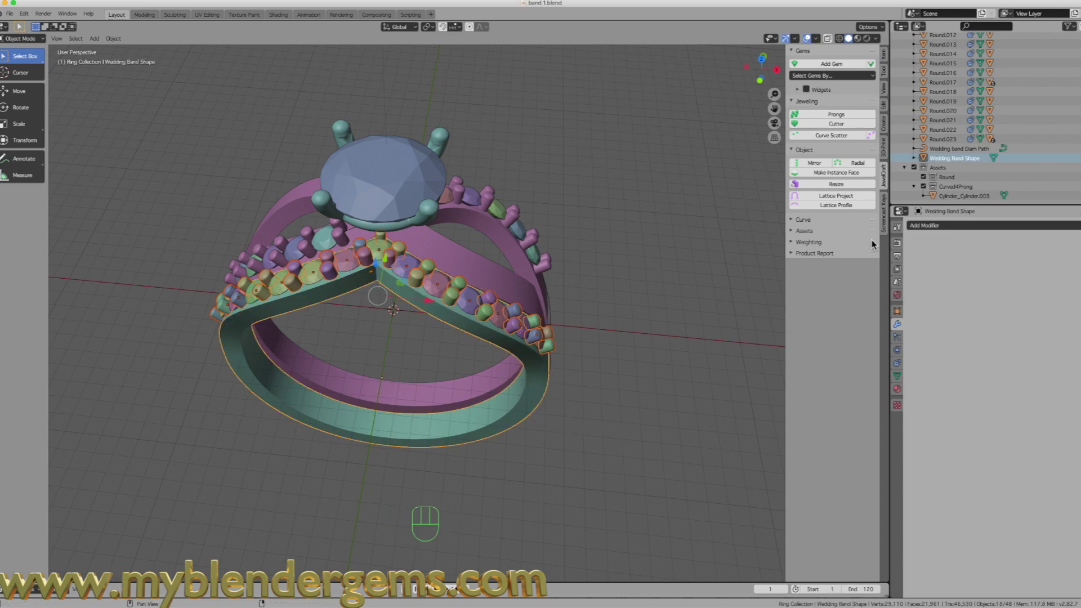
{"action": "left_click", "coordinate": [885, 73]}
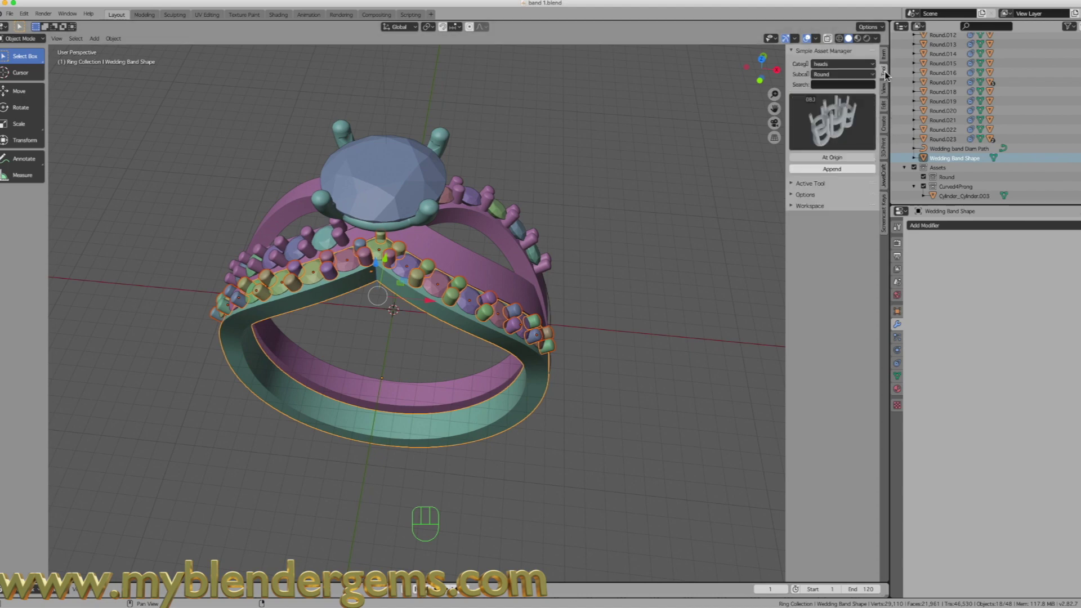
{"action": "left_click", "coordinate": [883, 106]}
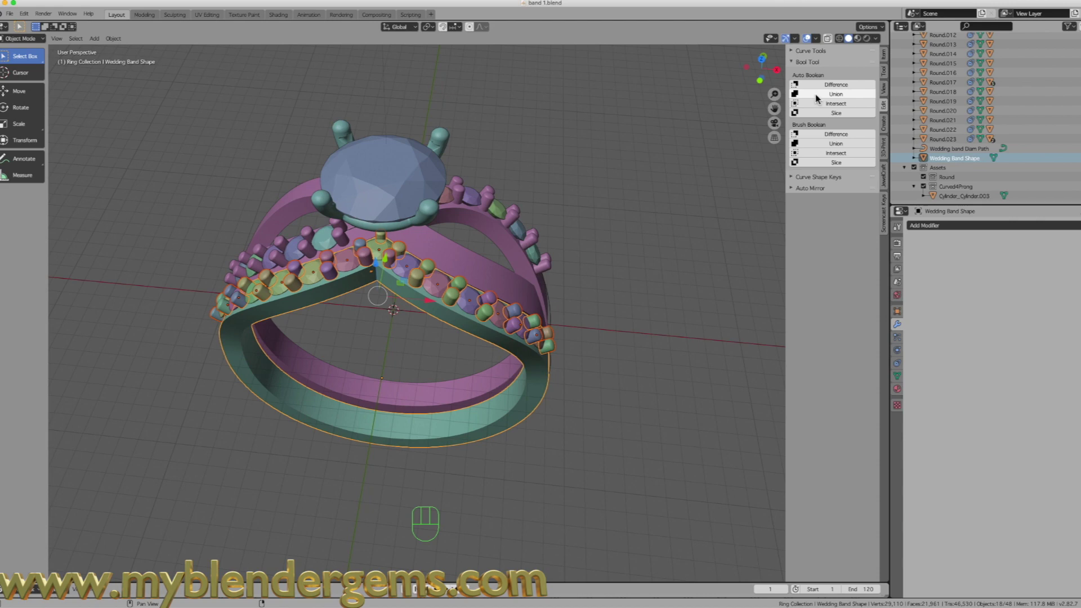
{"action": "left_click", "coordinate": [834, 95]}
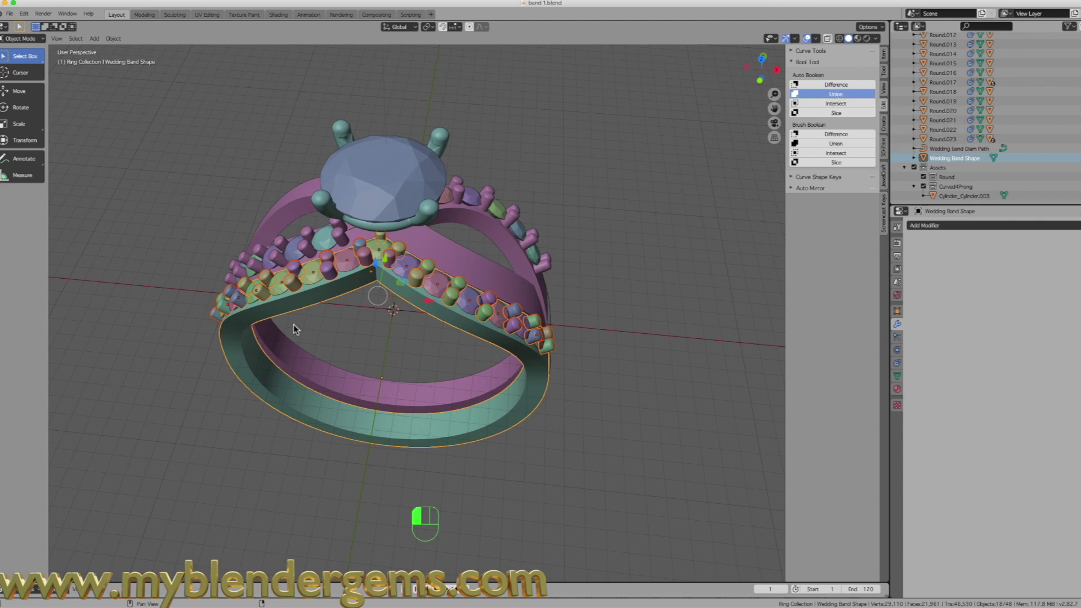
Add JewelCraft cutters to all thirteen round gems on the wedding band.
{"action": "middle_click_drag", "start_coordinate": [292, 330], "coordinate": [224, 367]}
{"action": "middle_click_drag", "start_coordinate": [379, 275], "coordinate": [280, 420]}
{"action": "left_click", "coordinate": [310, 374]}
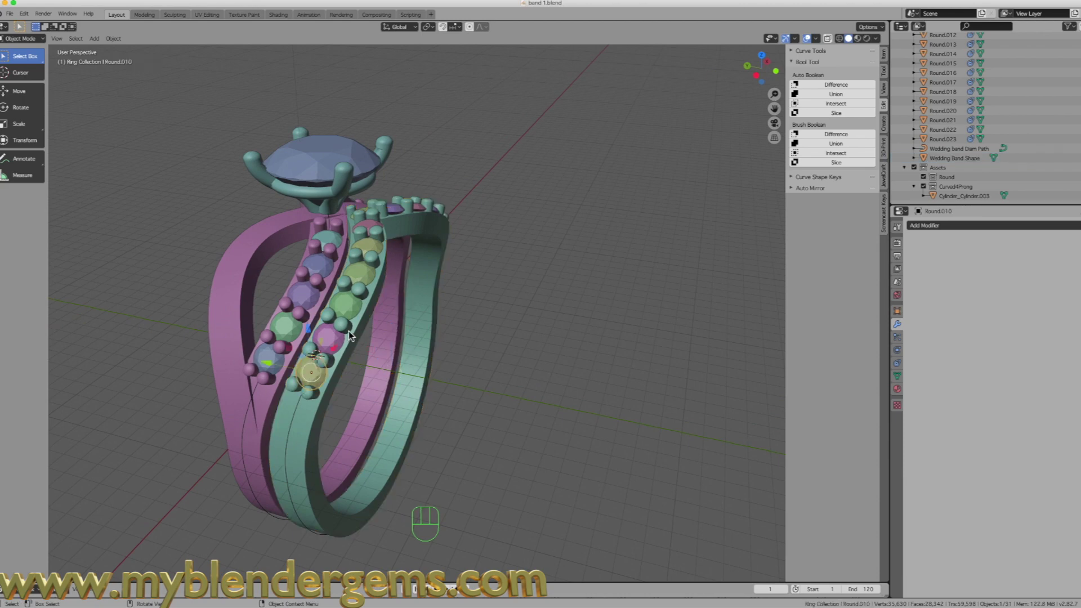
{"action": "left_click", "coordinate": [330, 339], "text": "shift"}
{"action": "left_click", "coordinate": [353, 304], "text": "shift"}
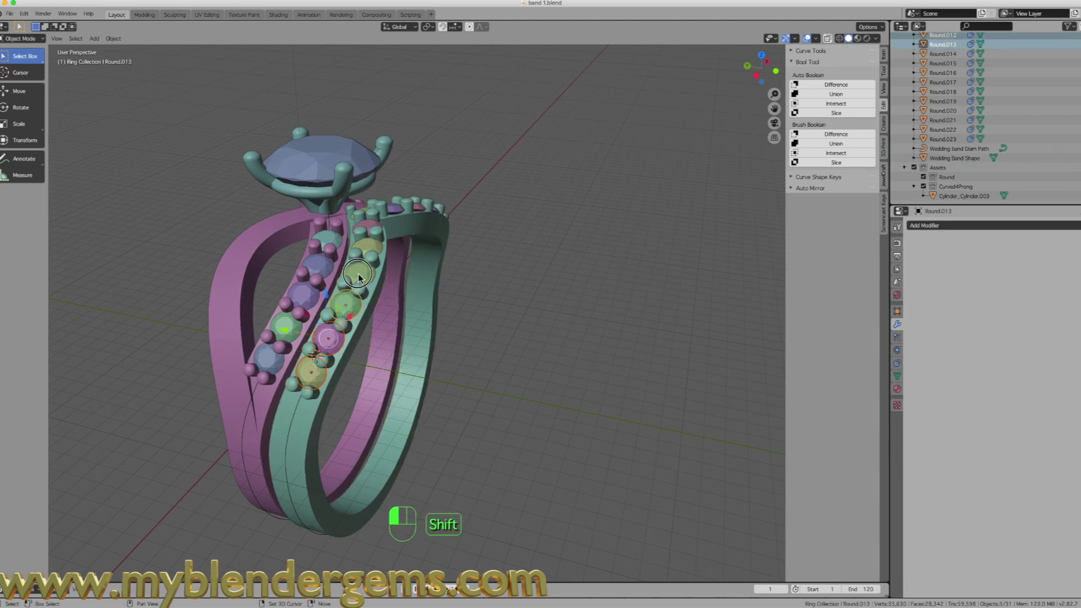
{"action": "left_click", "coordinate": [359, 278], "text": "shift"}
{"action": "middle_click_drag", "start_coordinate": [359, 278], "coordinate": [299, 315]}
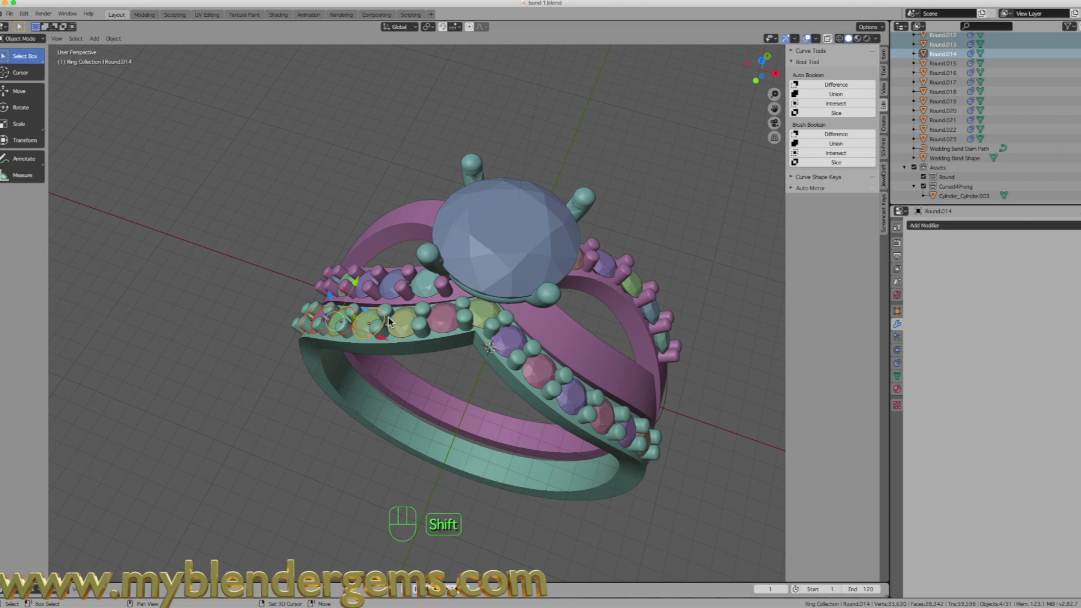
{"action": "left_click", "coordinate": [404, 321], "text": "shift"}
{"action": "left_click", "coordinate": [442, 316], "text": "shift"}
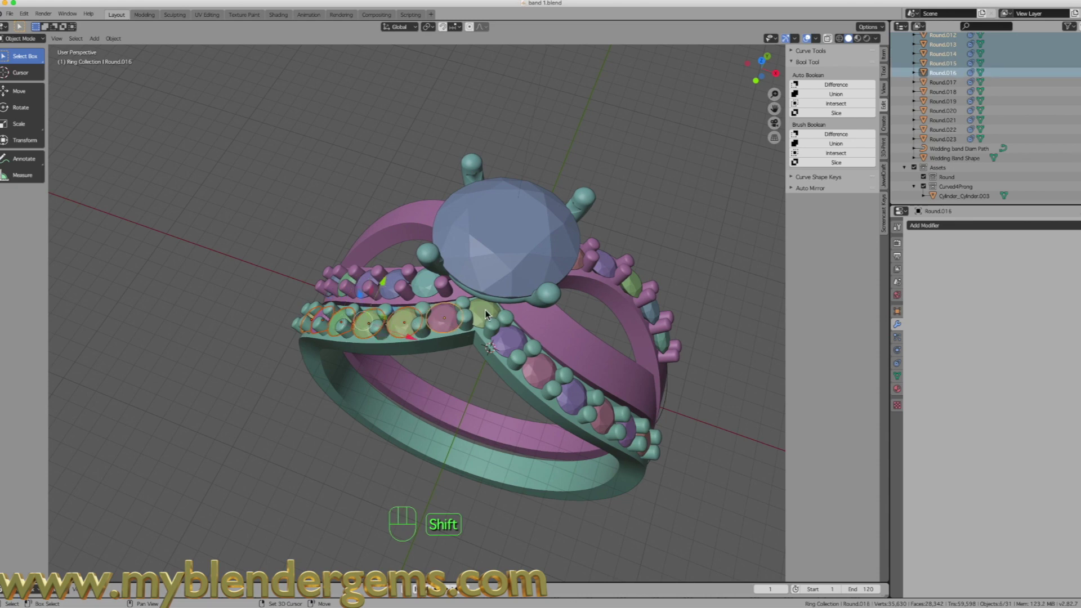
{"action": "left_click", "coordinate": [485, 311], "text": "shift"}
{"action": "left_click", "coordinate": [505, 338], "text": "shift"}
{"action": "left_click", "coordinate": [539, 371], "text": "shift"}
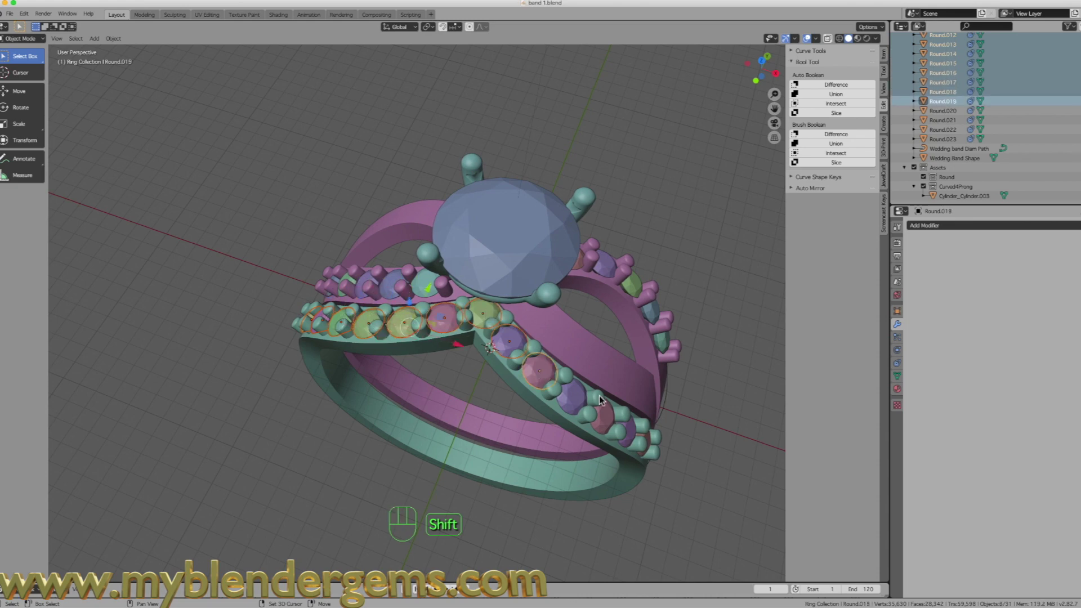
{"action": "left_click", "coordinate": [577, 398], "text": "shift"}
{"action": "left_click", "coordinate": [605, 417], "text": "shift"}
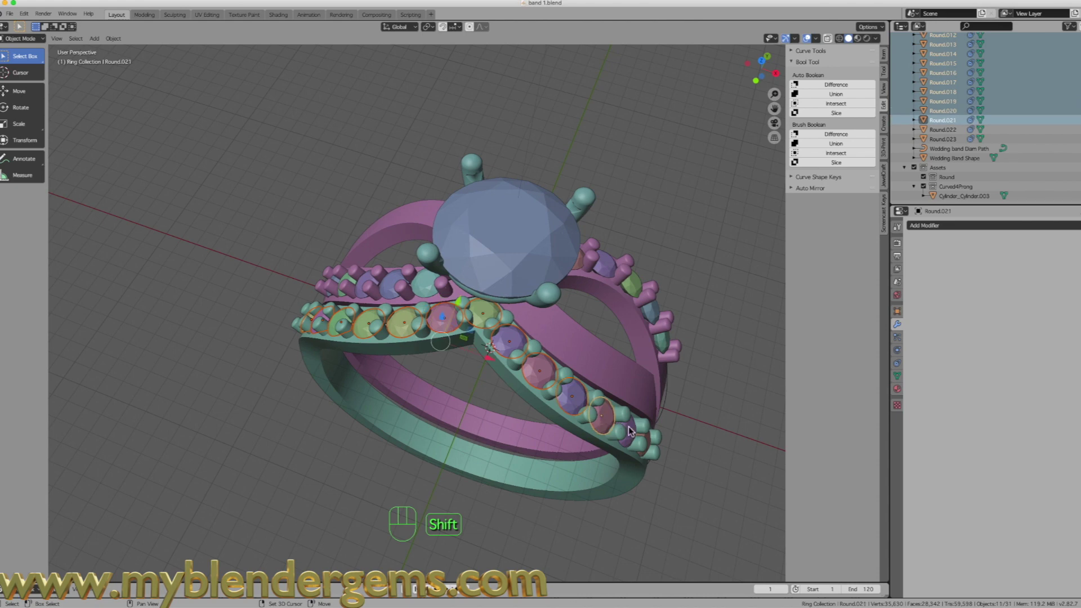
{"action": "left_click", "coordinate": [626, 432], "text": "shift"}
{"action": "middle_click_drag", "start_coordinate": [627, 433], "coordinate": [610, 484]}
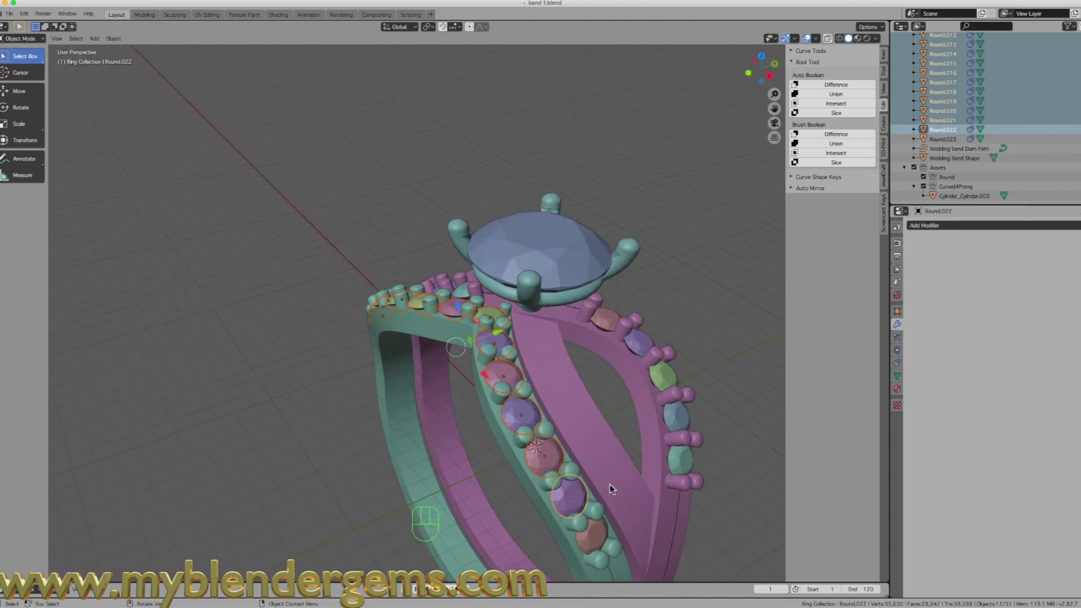
{"action": "left_click", "coordinate": [599, 533], "text": "shift"}
{"action": "scroll", "coordinate": [364, 340], "scroll_direction": "down", "scroll_amount": 5}
{"action": "middle_click_drag", "start_coordinate": [336, 337], "coordinate": [410, 378]}
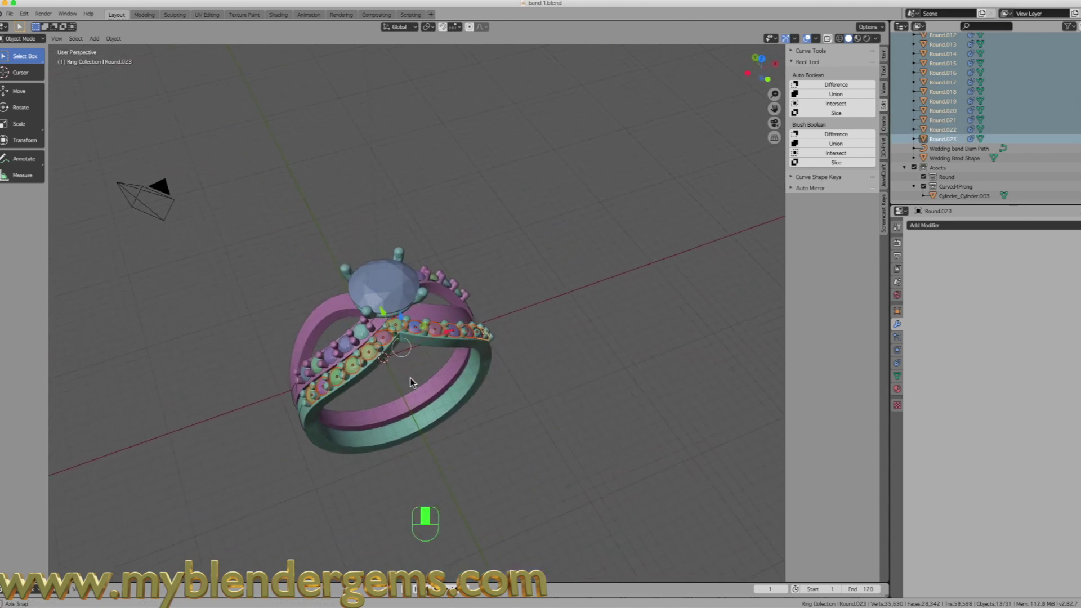
{"action": "left_click", "coordinate": [884, 176]}
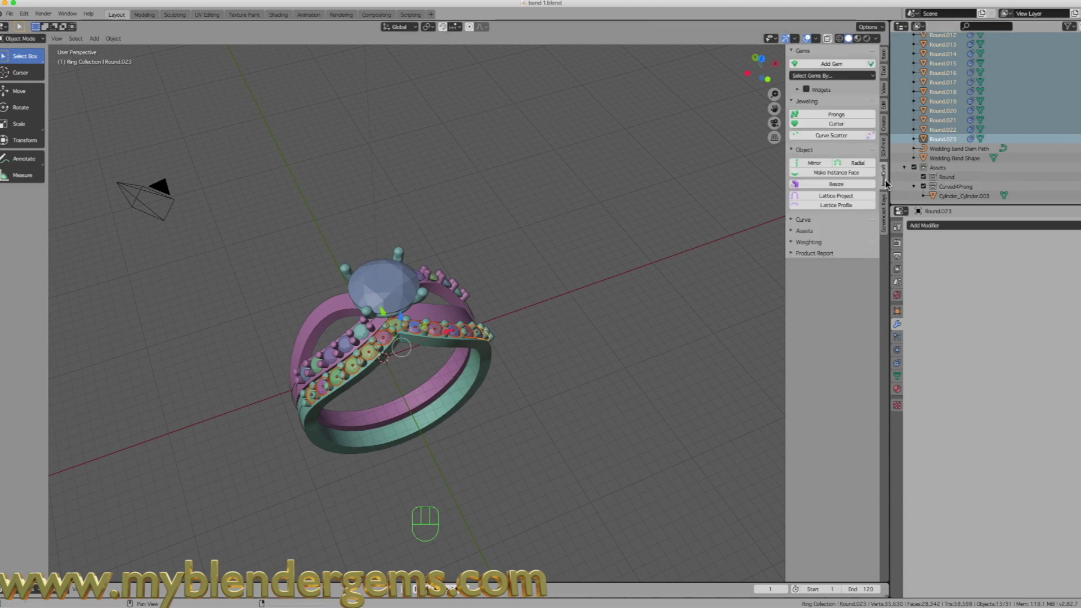
{"action": "left_click", "coordinate": [841, 126]}
Subtract all the gem cutters from the wedding band with an Auto Boolean Difference.
{"action": "middle_click_drag", "start_coordinate": [405, 315], "coordinate": [426, 327]}
{"action": "scroll", "coordinate": [409, 362], "scroll_direction": "up", "scroll_amount": 5}
{"action": "left_click", "coordinate": [181, 388]}
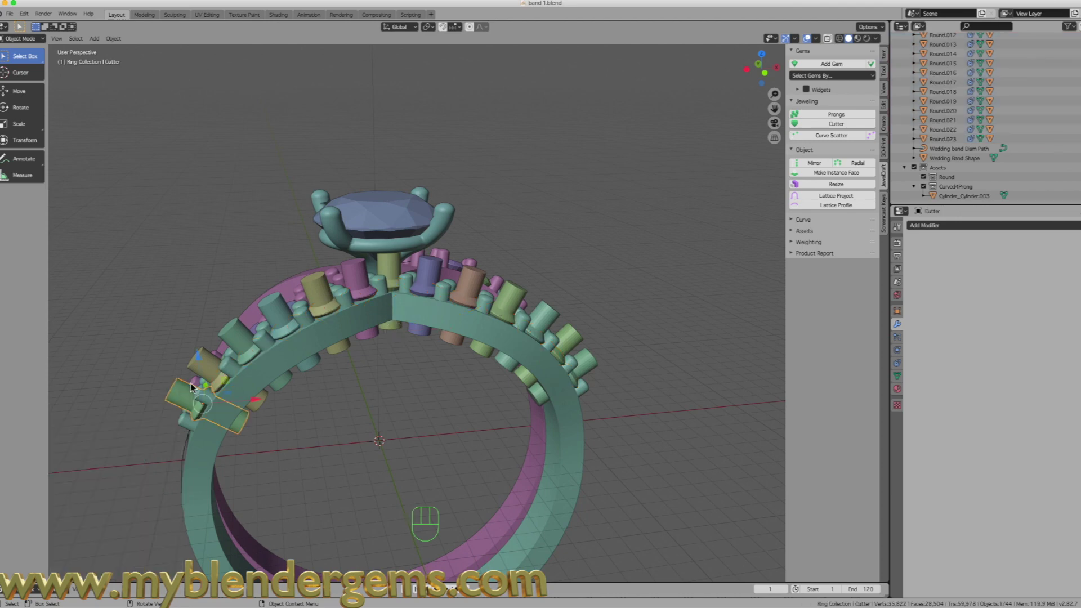
{"action": "left_click", "coordinate": [200, 363], "text": "shift"}
{"action": "left_click", "coordinate": [236, 337], "text": "shift"}
{"action": "left_click", "coordinate": [280, 313], "text": "shift"}
{"action": "left_click", "coordinate": [320, 287], "text": "shift"}
{"action": "left_click", "coordinate": [354, 273], "text": "shift"}
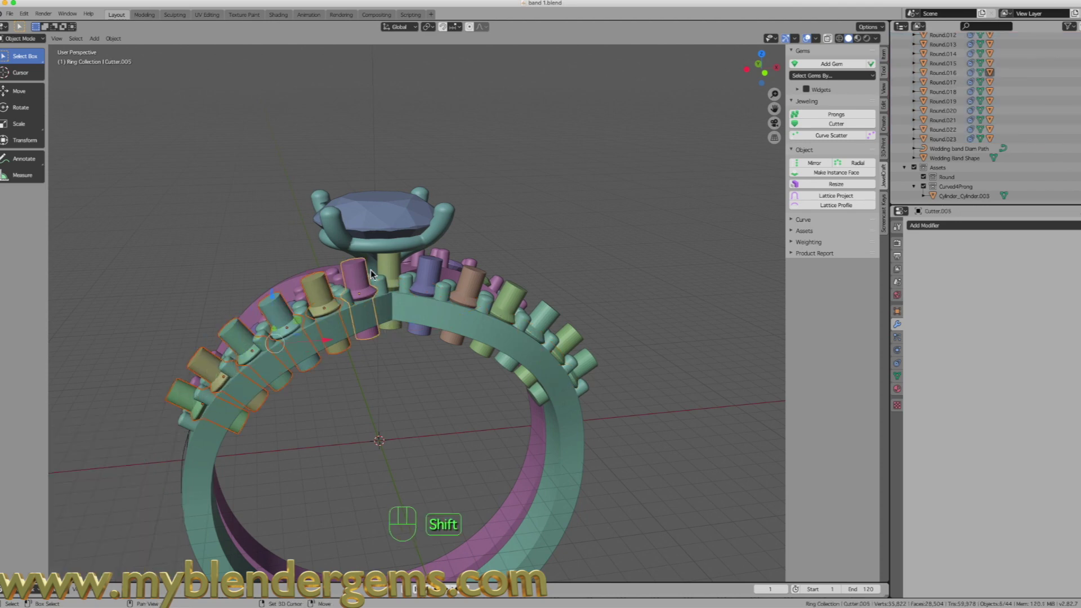
{"action": "left_click", "coordinate": [389, 263], "text": "shift"}
{"action": "left_click", "coordinate": [431, 267], "text": "shift"}
{"action": "left_click", "coordinate": [469, 277], "text": "shift"}
{"action": "left_click", "coordinate": [509, 297], "text": "shift"}
{"action": "left_click", "coordinate": [550, 311], "text": "shift"}
{"action": "left_click", "coordinate": [576, 335], "text": "shift"}
{"action": "left_click", "coordinate": [585, 353], "text": "shift"}
{"action": "left_click", "coordinate": [540, 522], "text": "shift"}
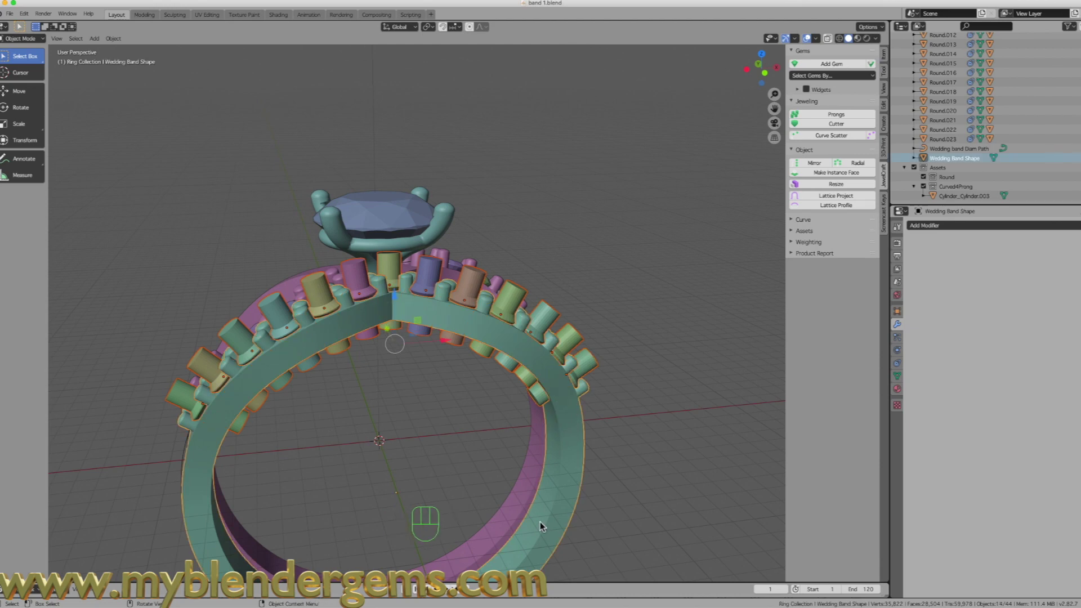
{"action": "left_click", "coordinate": [885, 109]}
{"action": "left_click", "coordinate": [829, 86]}
Undo the wedding band's separate move, and move the band together with its diamond path curve by -2.01 mm along the Y axis.
{"action": "middle_click_drag", "start_coordinate": [389, 348], "coordinate": [434, 387]}
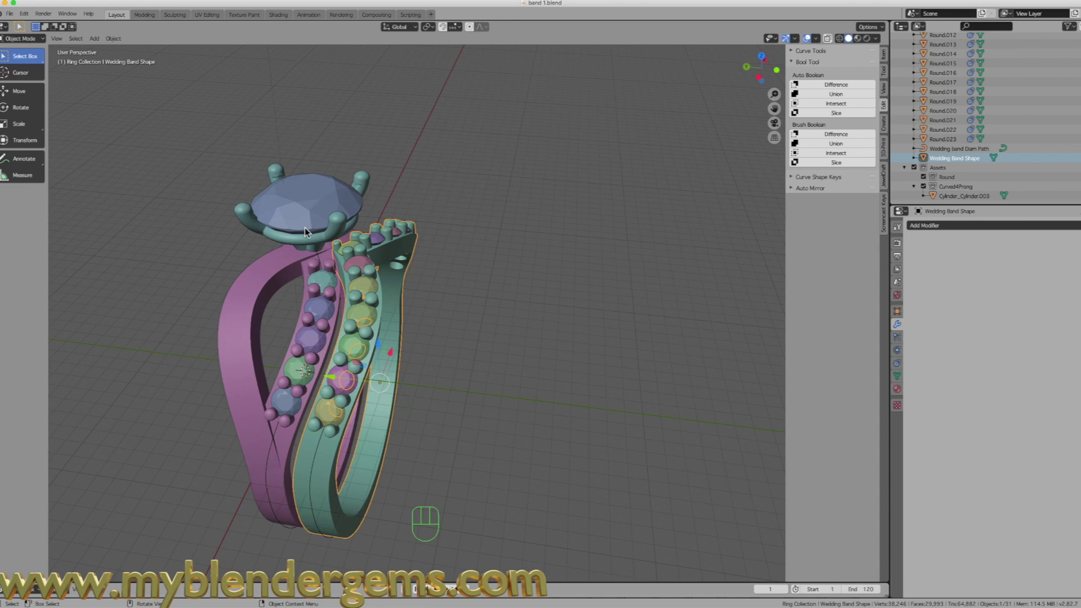
{"action": "key", "text": "super+z"}
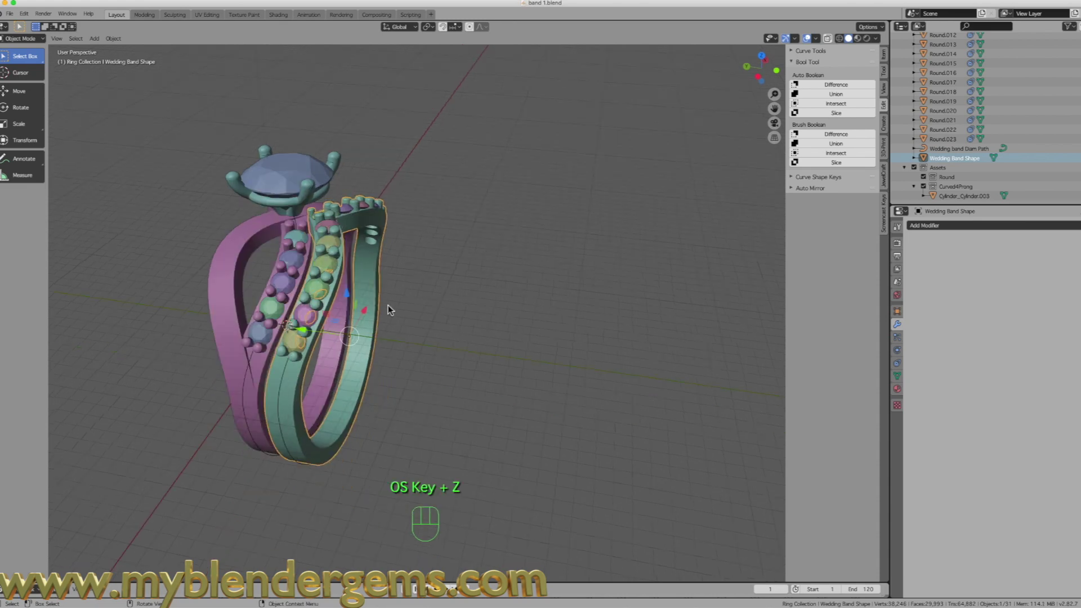
{"action": "scroll", "coordinate": [340, 362], "scroll_direction": "up", "scroll_amount": 3}
{"action": "left_click", "coordinate": [257, 333]}
{"action": "left_click", "coordinate": [249, 363]}
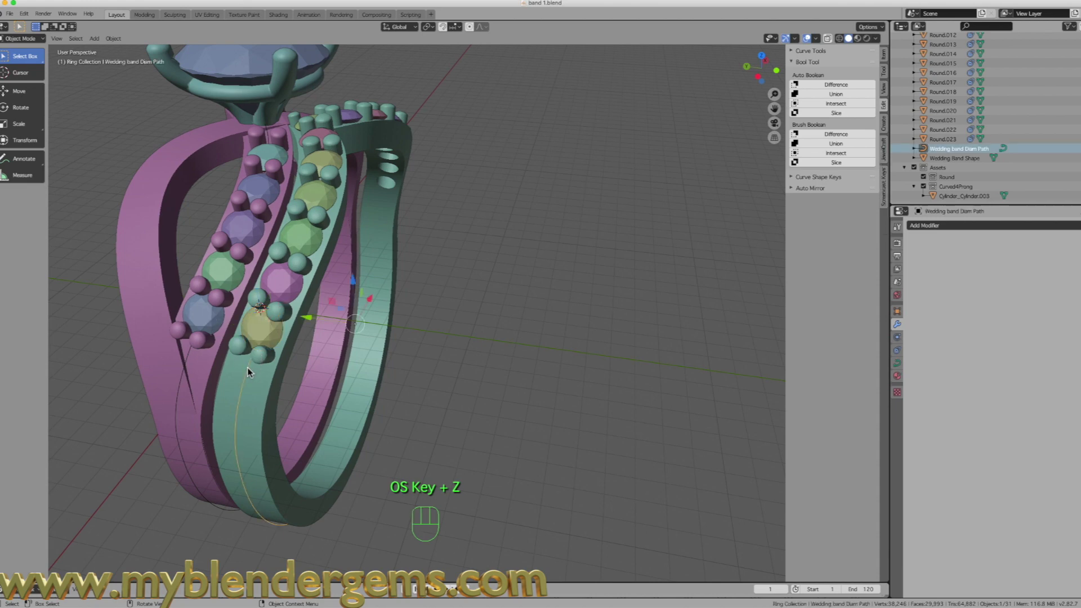
{"action": "left_click", "coordinate": [234, 376], "text": "shift"}
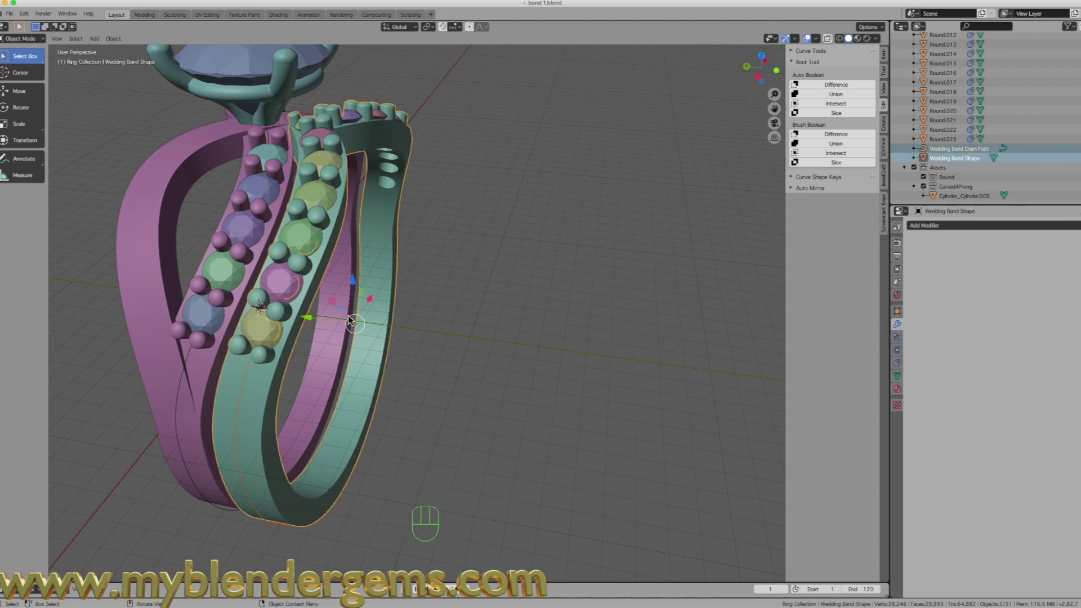
{"action": "left_click_drag", "start_coordinate": [307, 320], "coordinate": [353, 327]}
{"action": "middle_click_drag", "start_coordinate": [563, 246], "coordinate": [334, 271]}
{"action": "scroll", "coordinate": [400, 262], "scroll_direction": "down", "scroll_amount": 3}
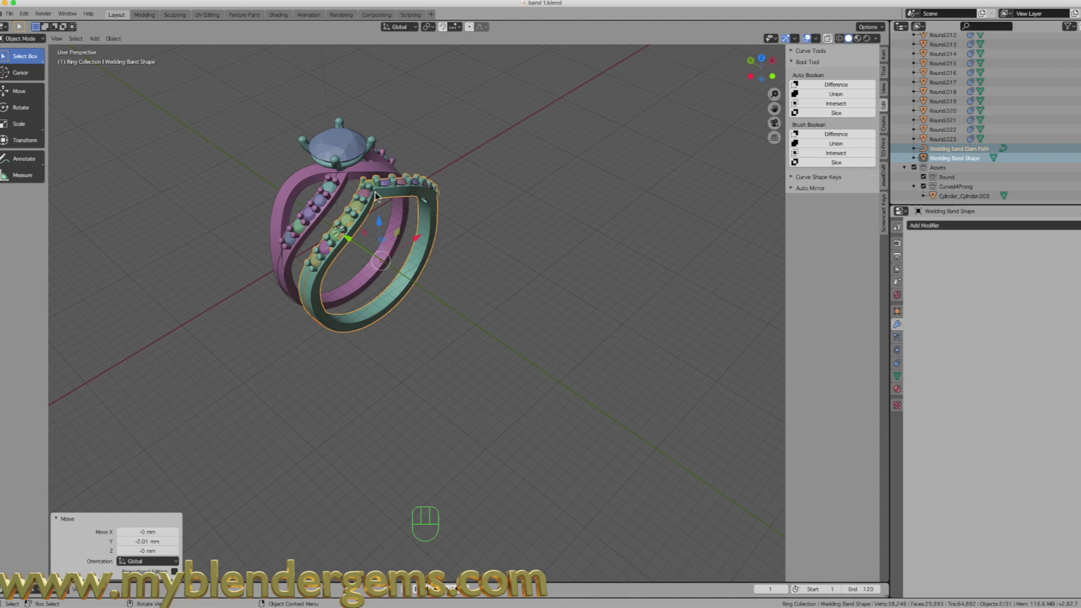
Create a new Principled BSDF material on the wedding band.
{"action": "scroll", "coordinate": [405, 238], "scroll_direction": "up", "scroll_amount": 3}
{"action": "scroll", "coordinate": [405, 237], "scroll_direction": "up", "scroll_amount": 2}
{"action": "left_click", "coordinate": [267, 316]}
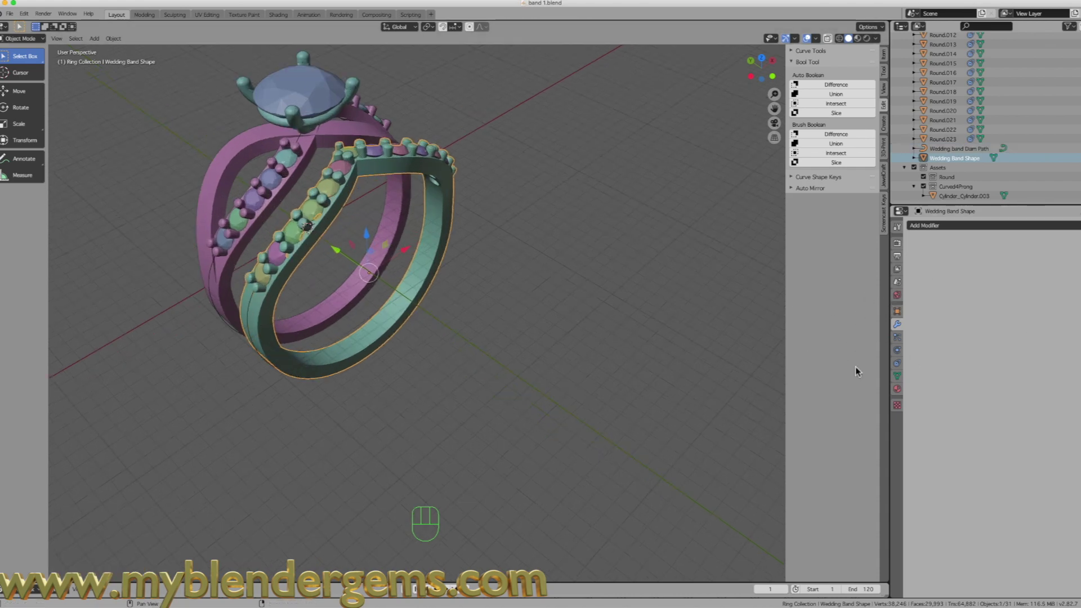
{"action": "left_click", "coordinate": [897, 388]}
{"action": "left_click", "coordinate": [999, 259]}
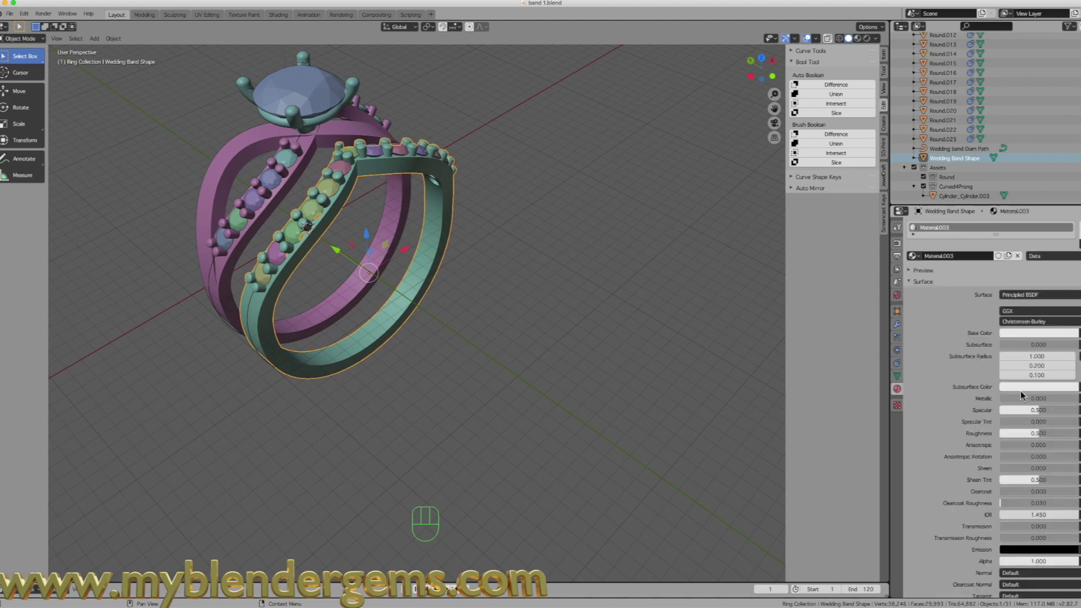